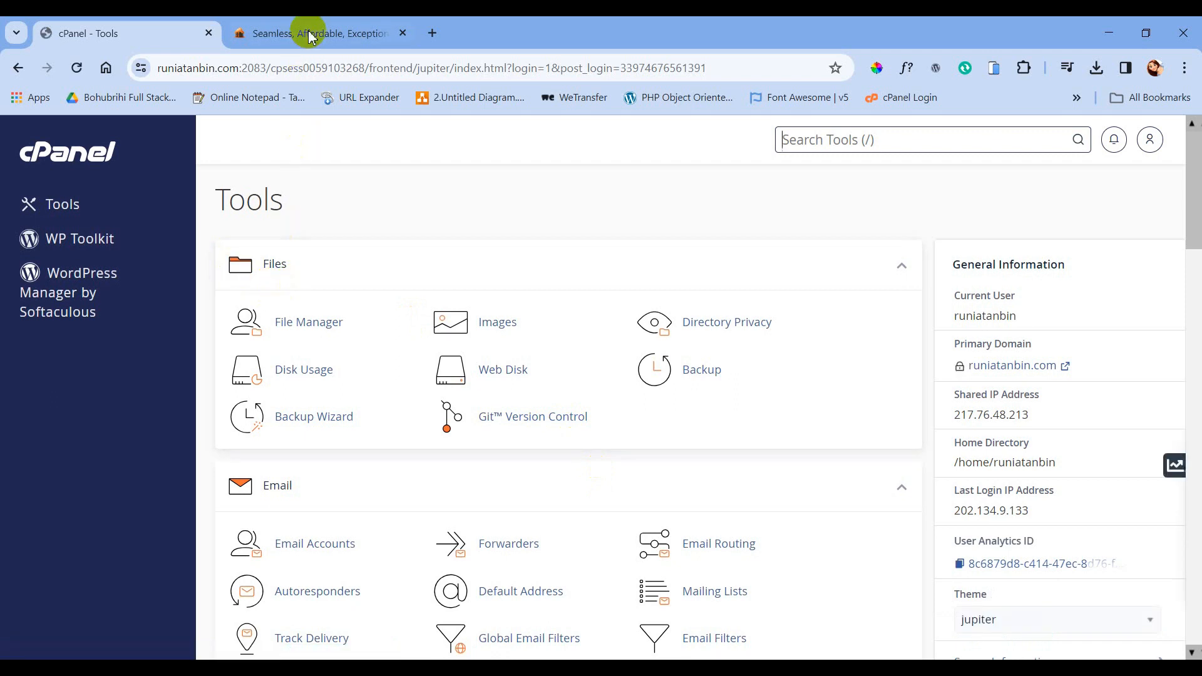
# - Switch to the Hostorio hosting website tab
pyautogui.click(338, 32)
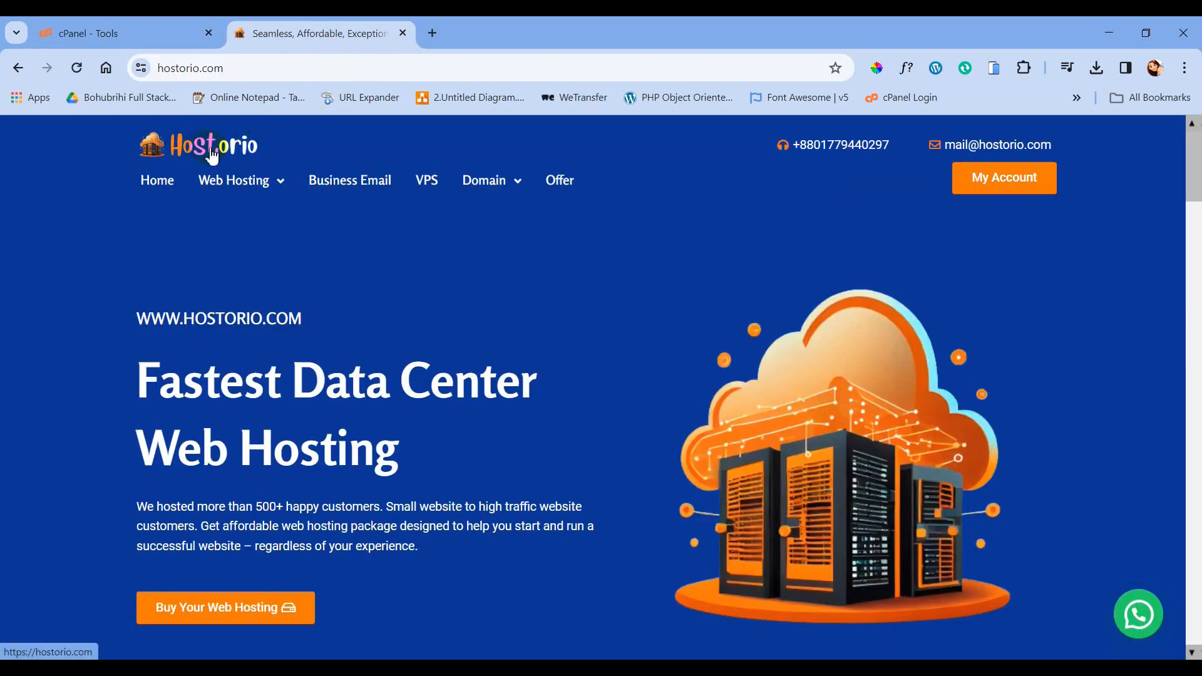
pyautogui.moveTo(535, 271)
pyautogui.scroll(-15, 537, 281)
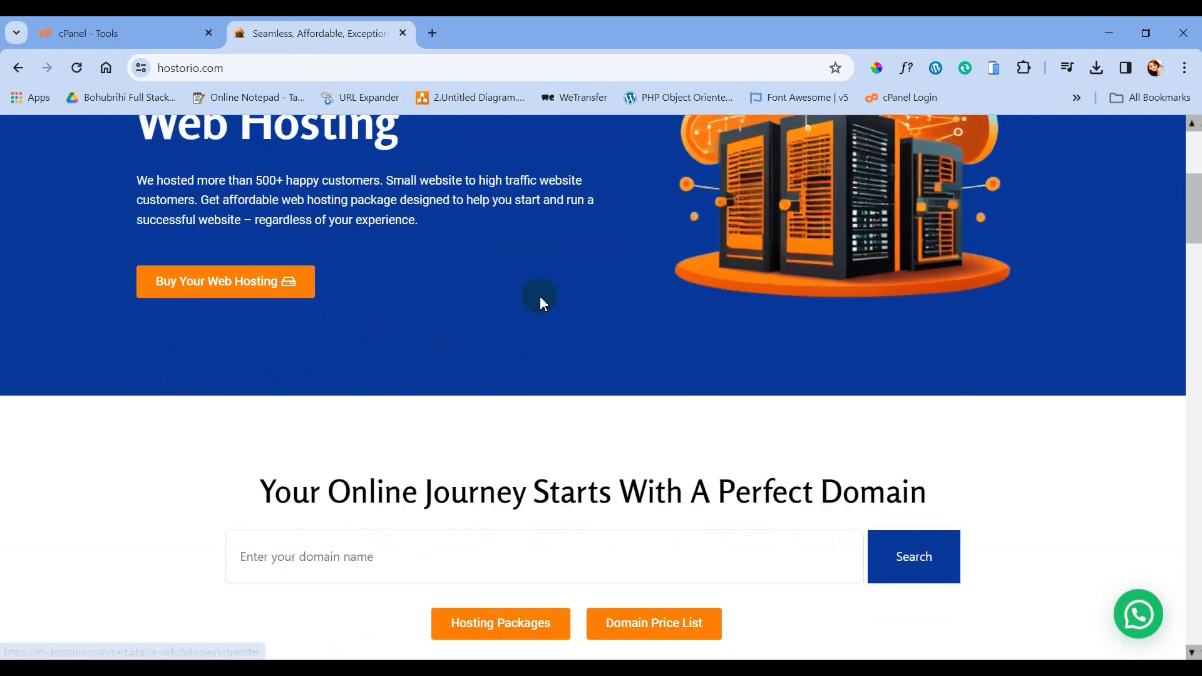
pyautogui.scroll(-1, 536, 299)
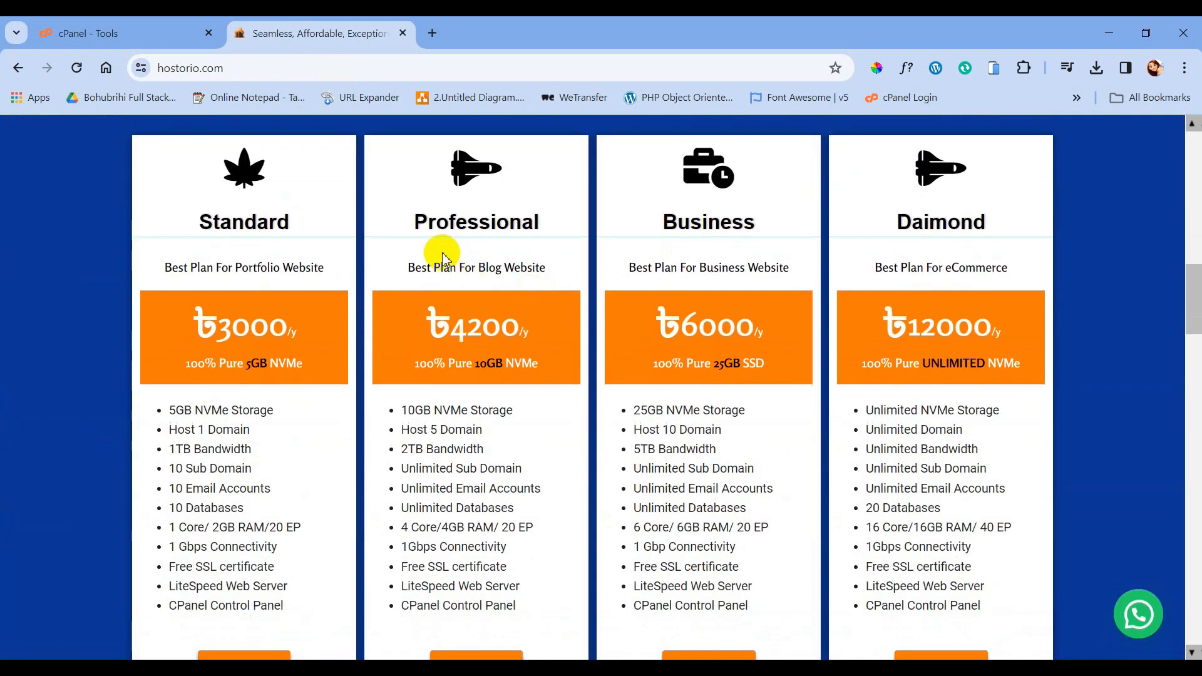
pyautogui.moveTo(419, 220); pyautogui.dragTo(540, 219)
pyautogui.scroll(-2, 490, 266)
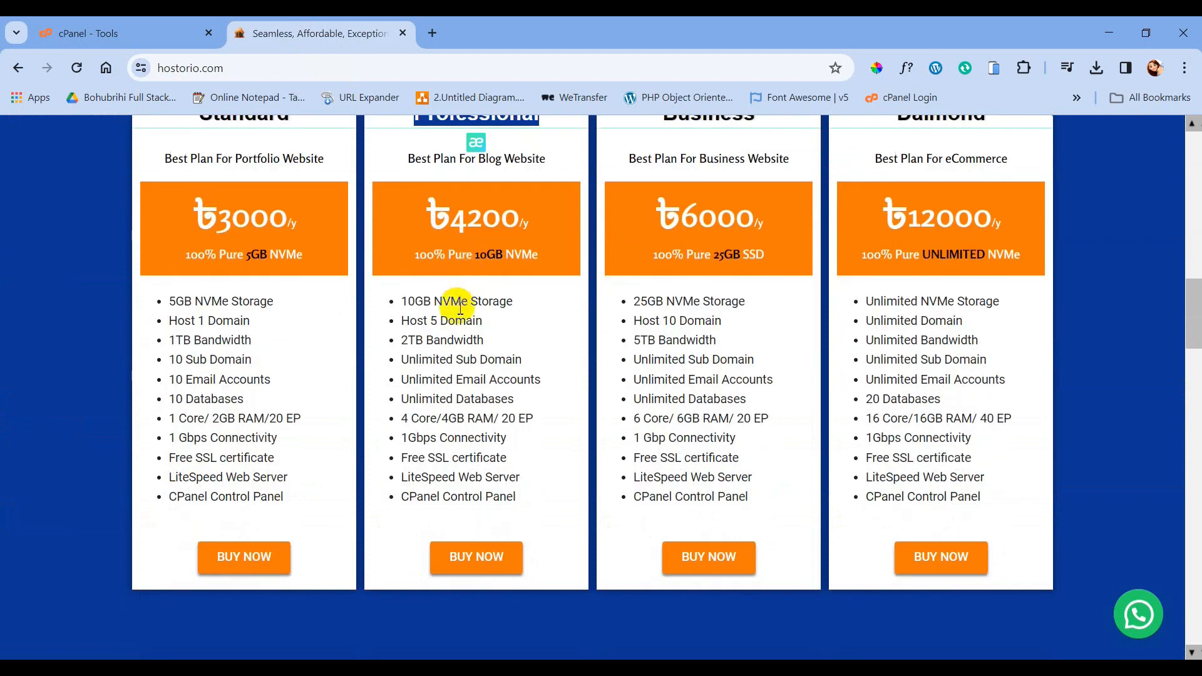
pyautogui.moveTo(459, 501); pyautogui.dragTo(461, 538)
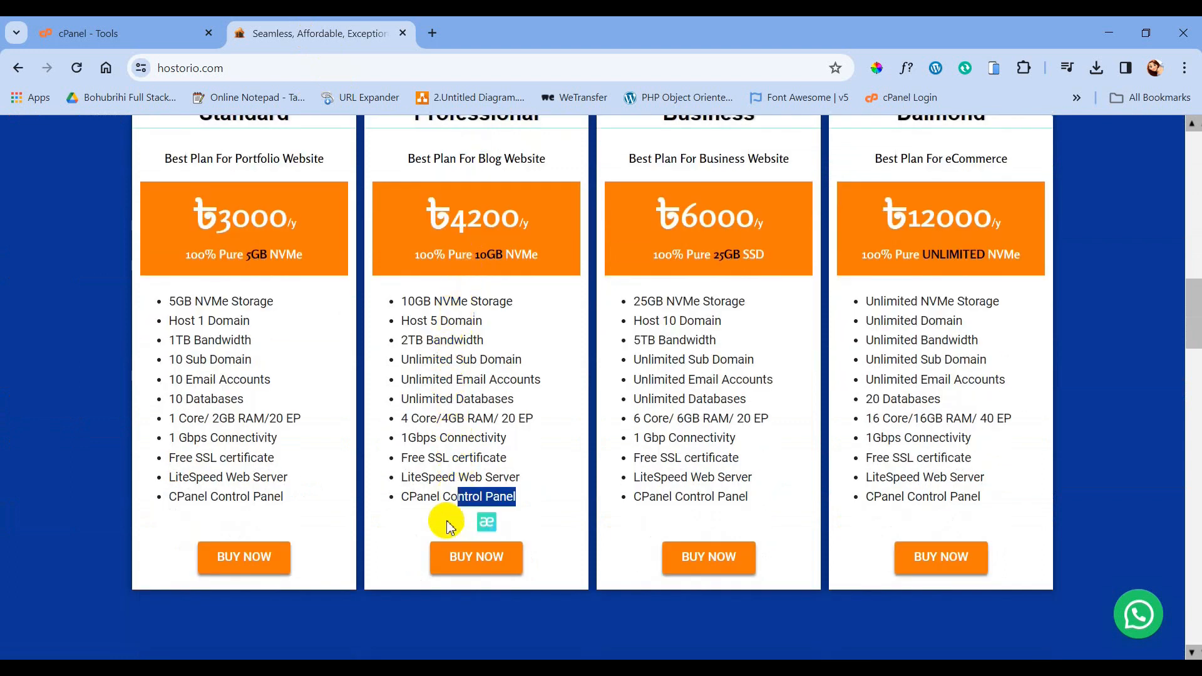
pyautogui.click(436, 516)
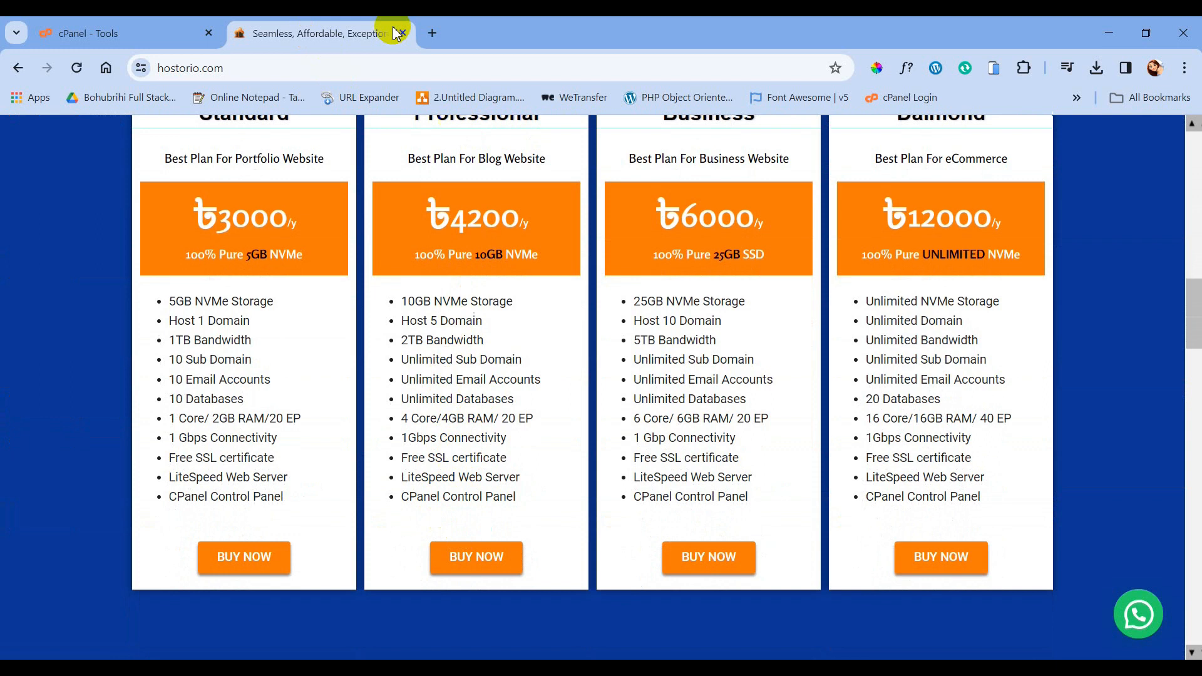
pyautogui.click(139, 39)
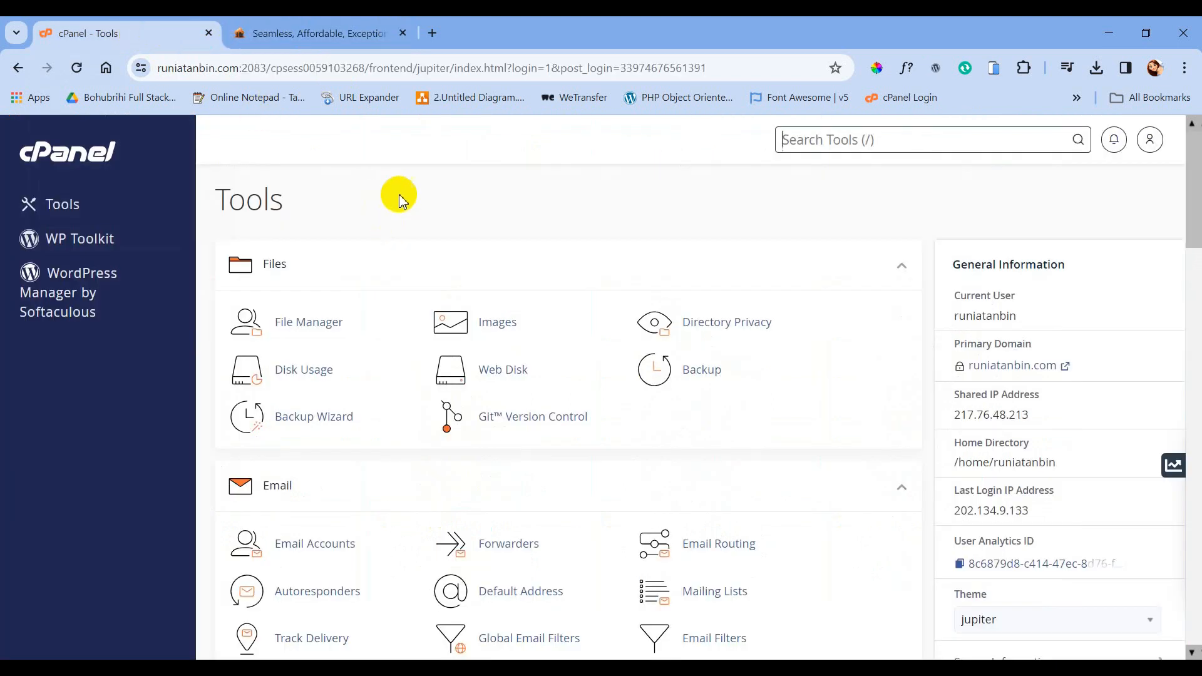
# - Search the web for 'wordpress download' in a new tab
pyautogui.click(437, 34)
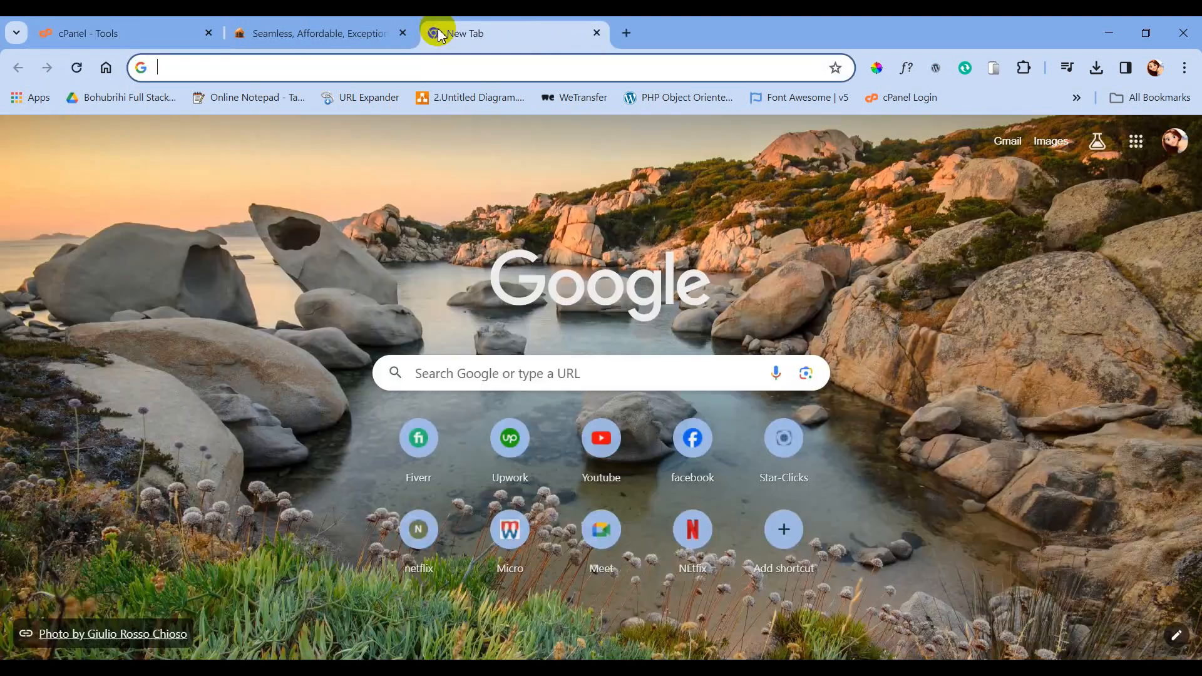
pyautogui.write('wordpree')
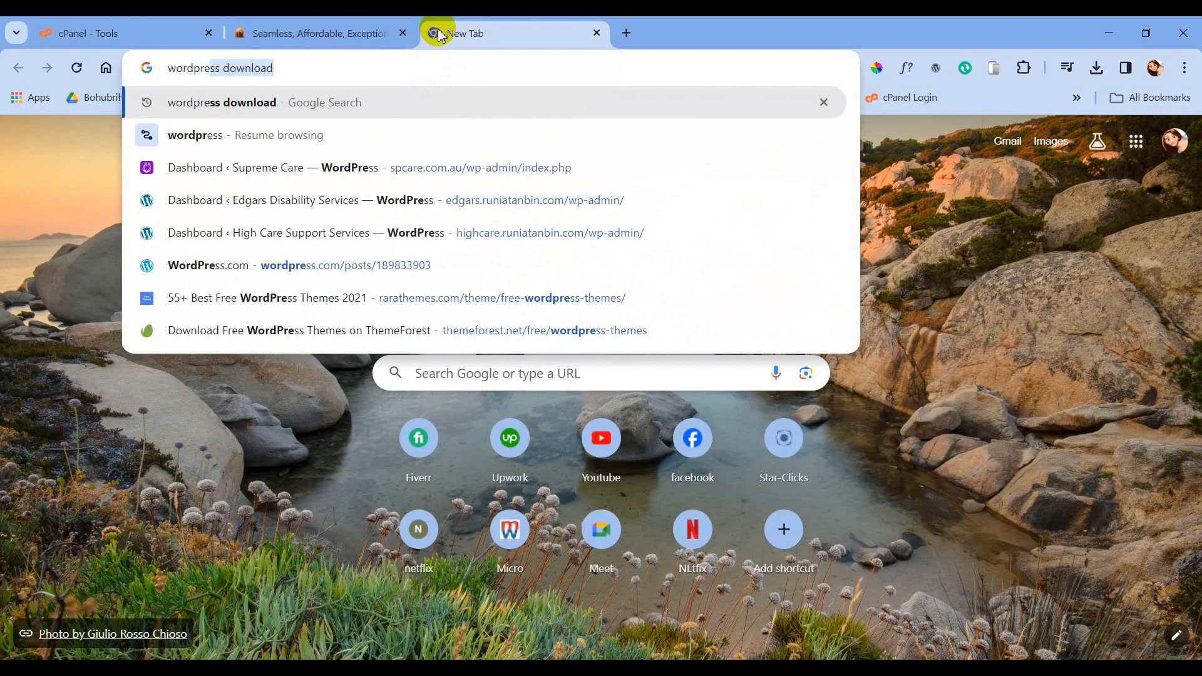
pyautogui.press('BackSpace')
pyautogui.write('ss')
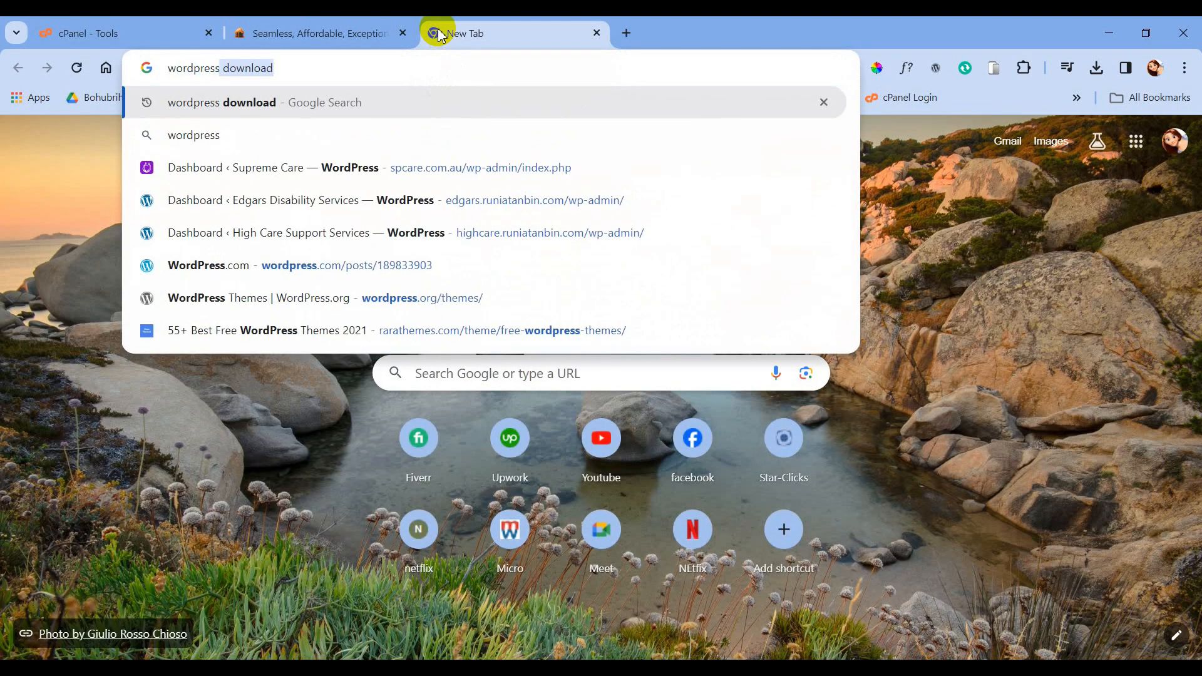
pyautogui.press('Return')
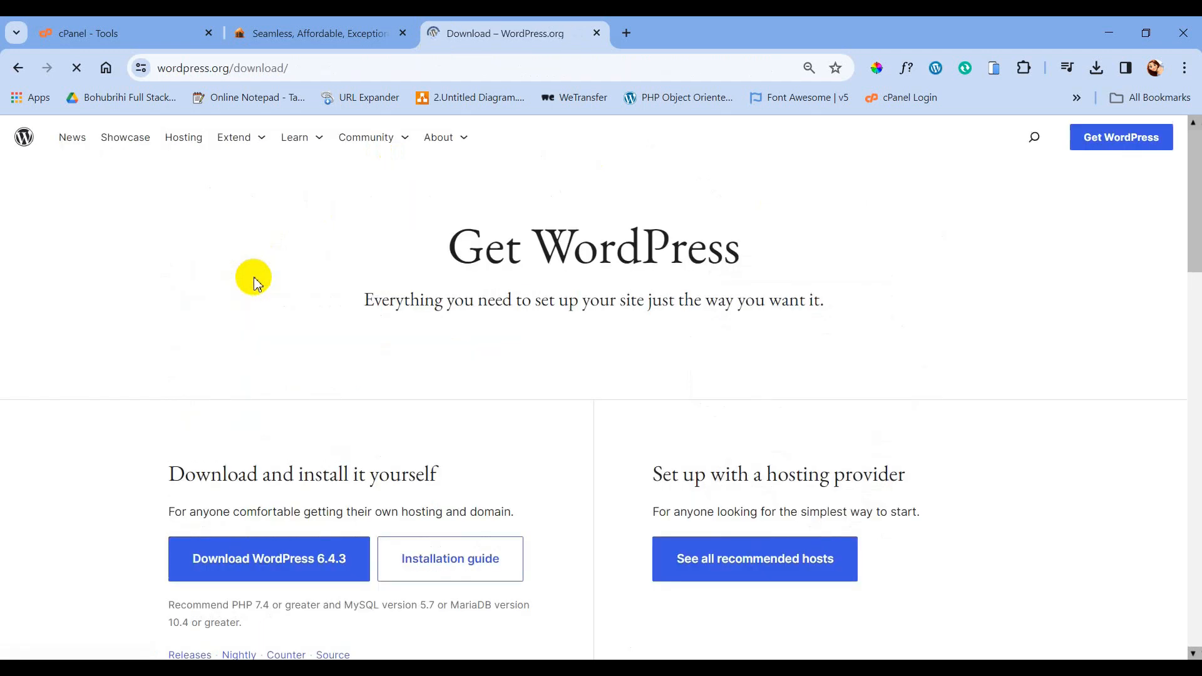
# - Download the WordPress 6.4.3 package and return to the cPanel Tools tab
pyautogui.scroll(-2, 254, 283)
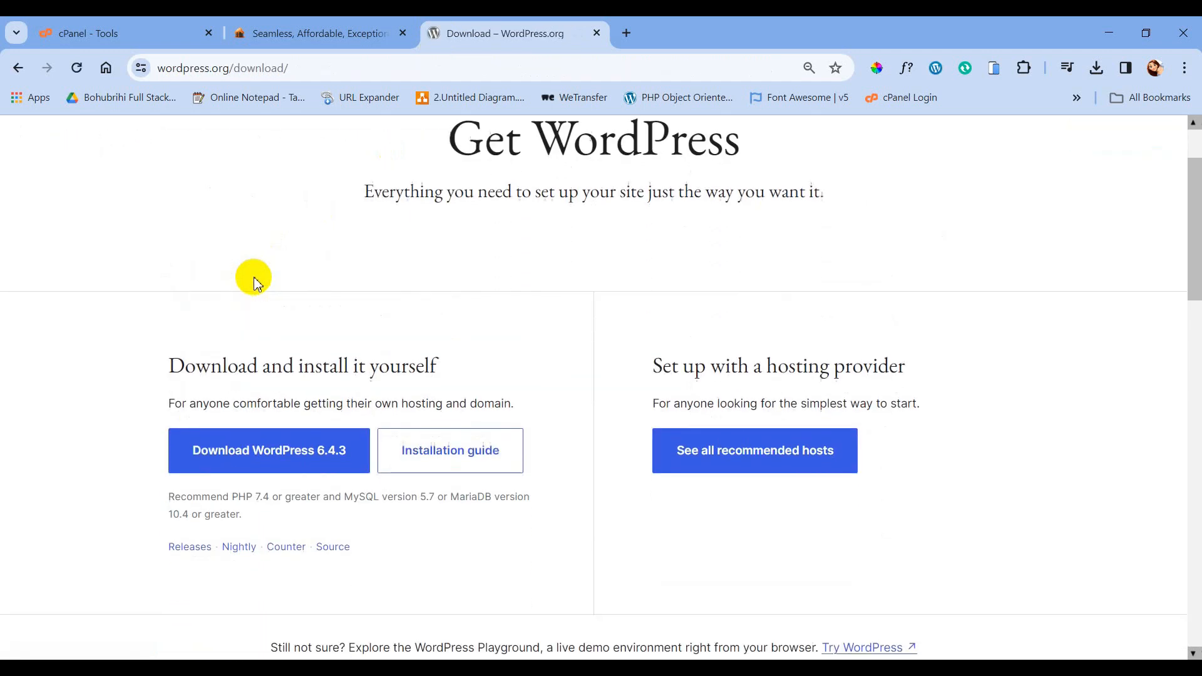
pyautogui.click(280, 457)
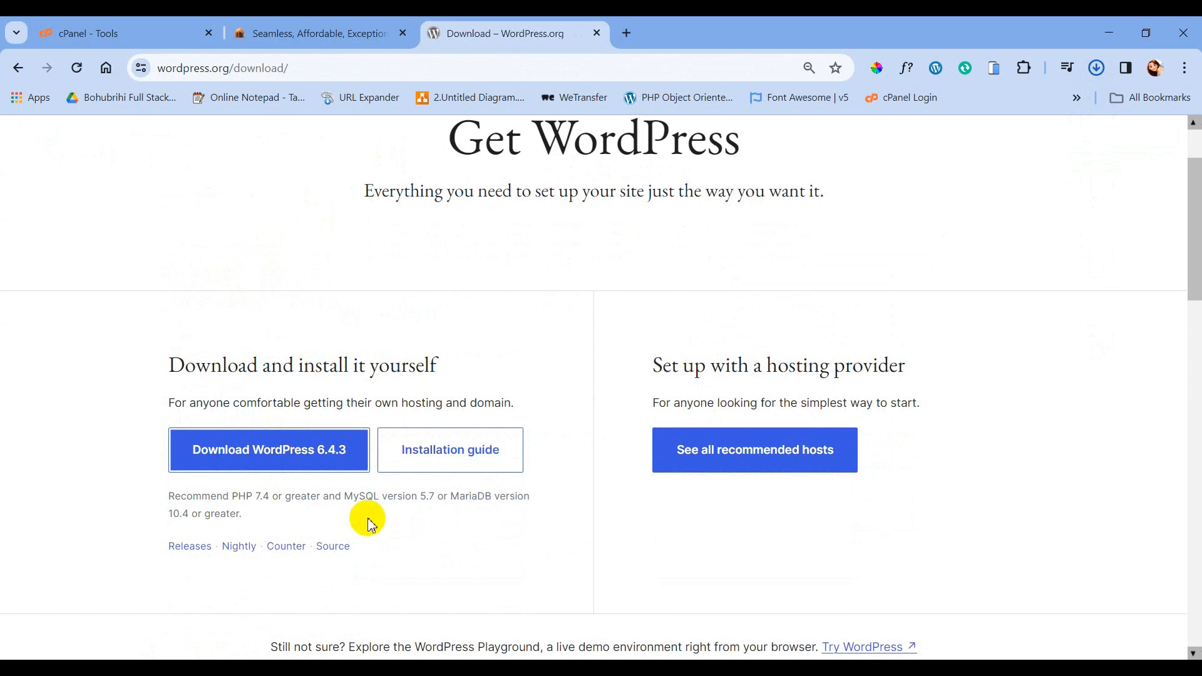
pyautogui.click(141, 31)
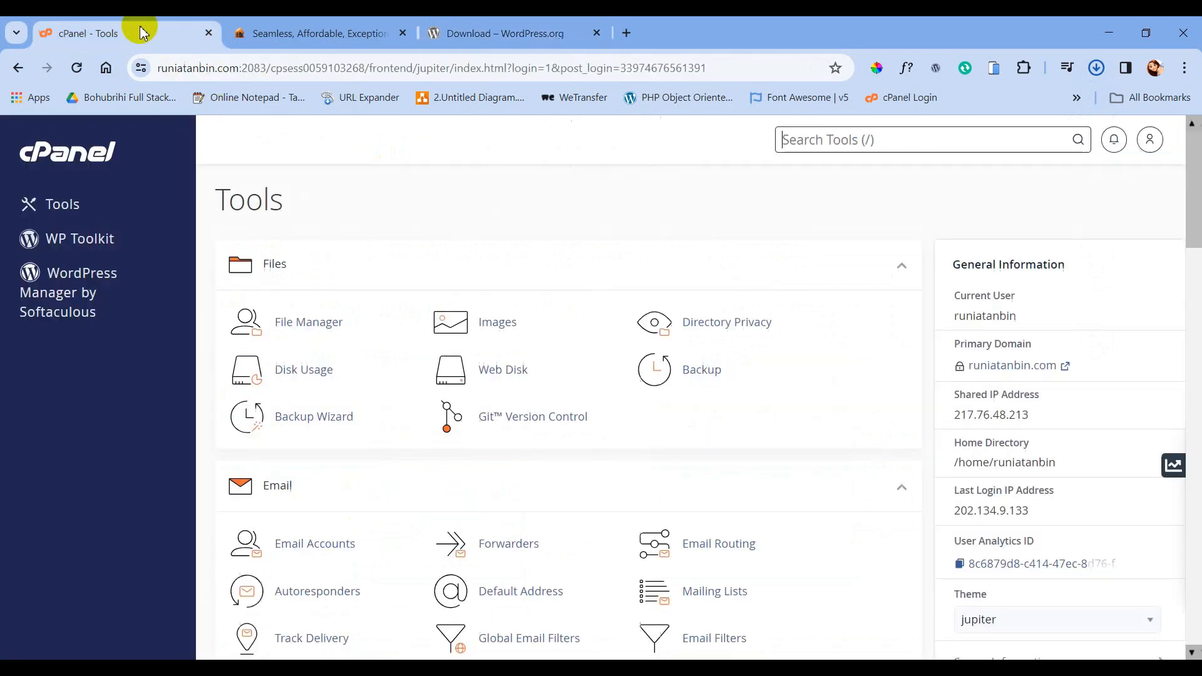
# - Open File Manager at public_html/sufficient.runiatanbin.com and go to its upload page
pyautogui.middleClick(301, 331)
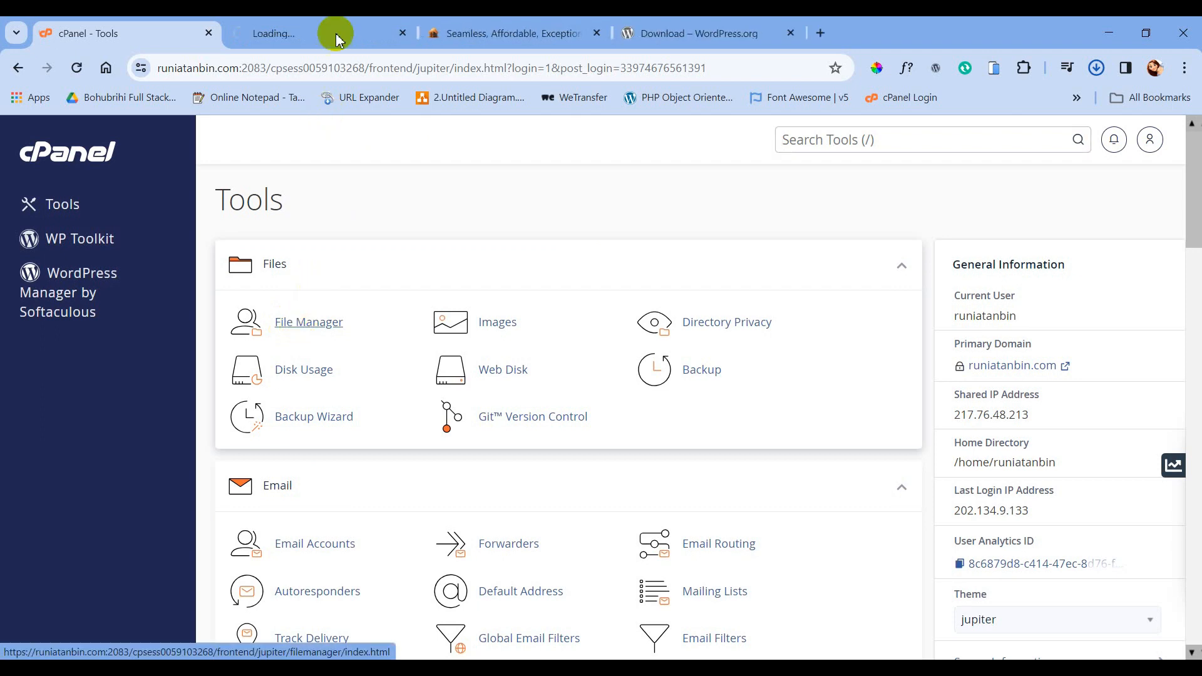
pyautogui.click(338, 35)
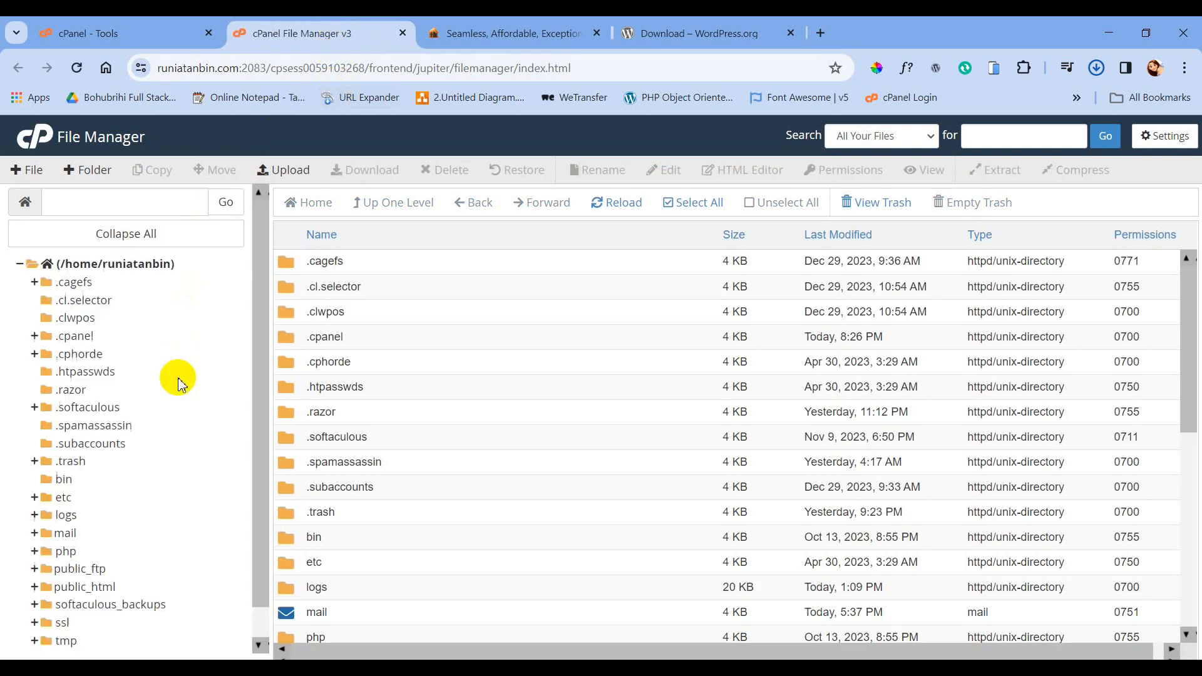
pyautogui.click(96, 588)
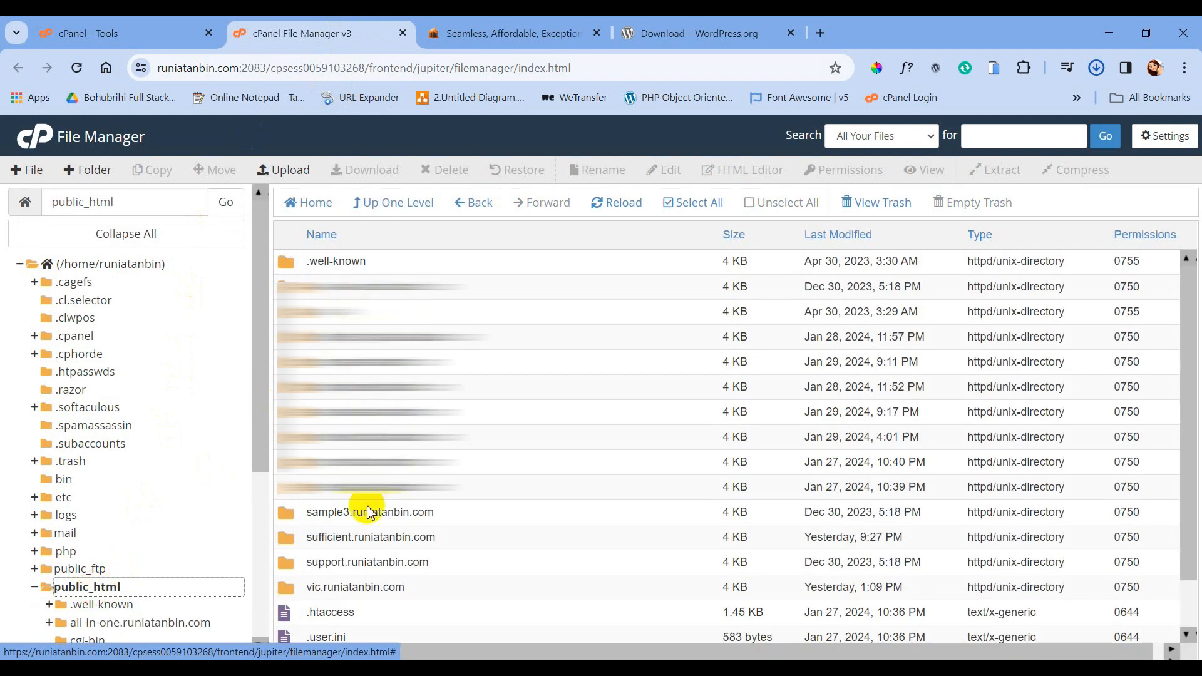
pyautogui.click(512, 536)
pyautogui.doubleClick(512, 538)
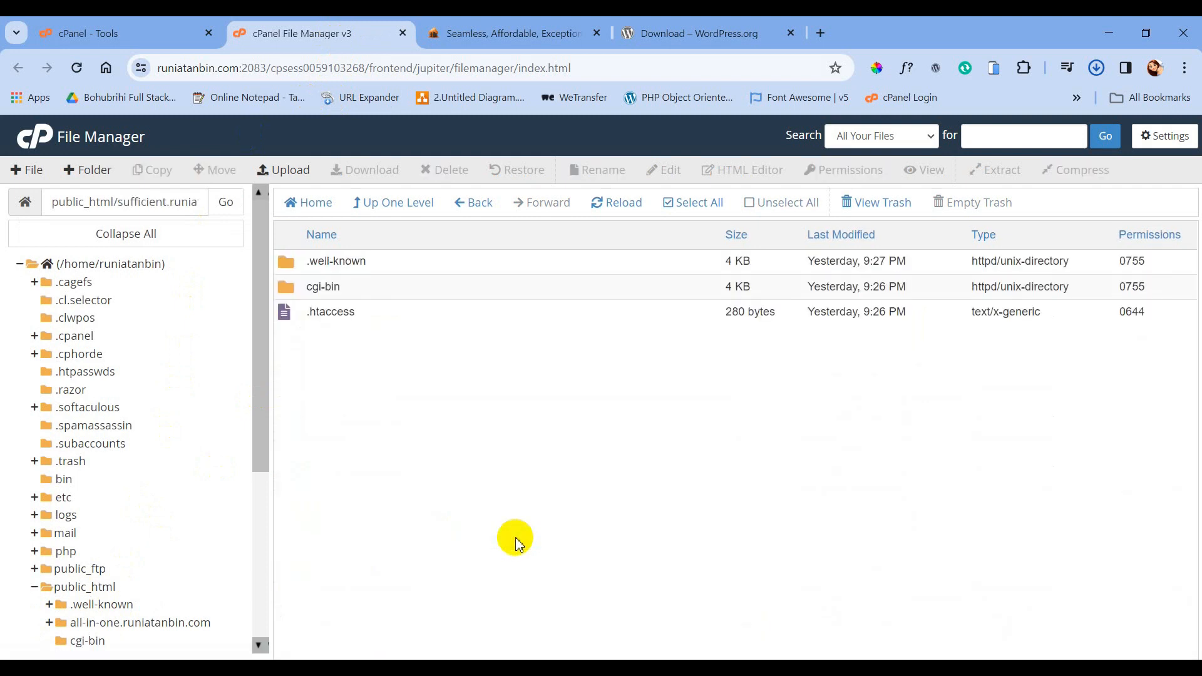
pyautogui.click(289, 168)
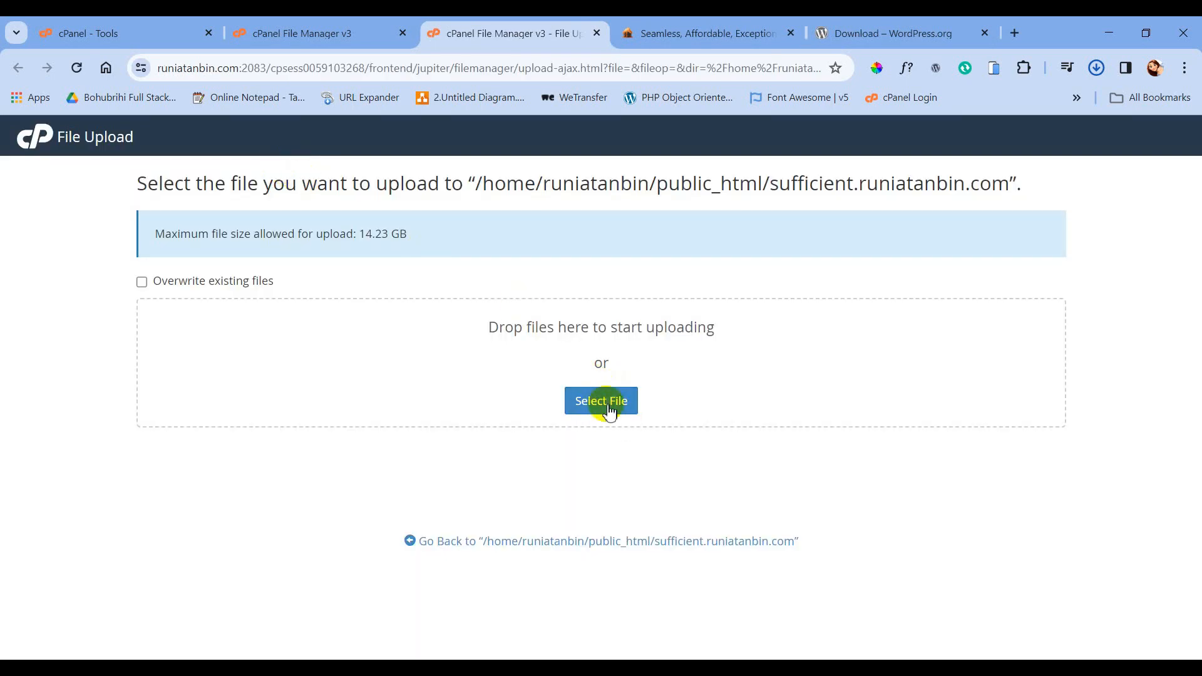
# - Upload wordpress-6.4.3 (1).zip from Downloads, then return to the File Manager listing
pyautogui.click(608, 406)
pyautogui.click(86, 127)
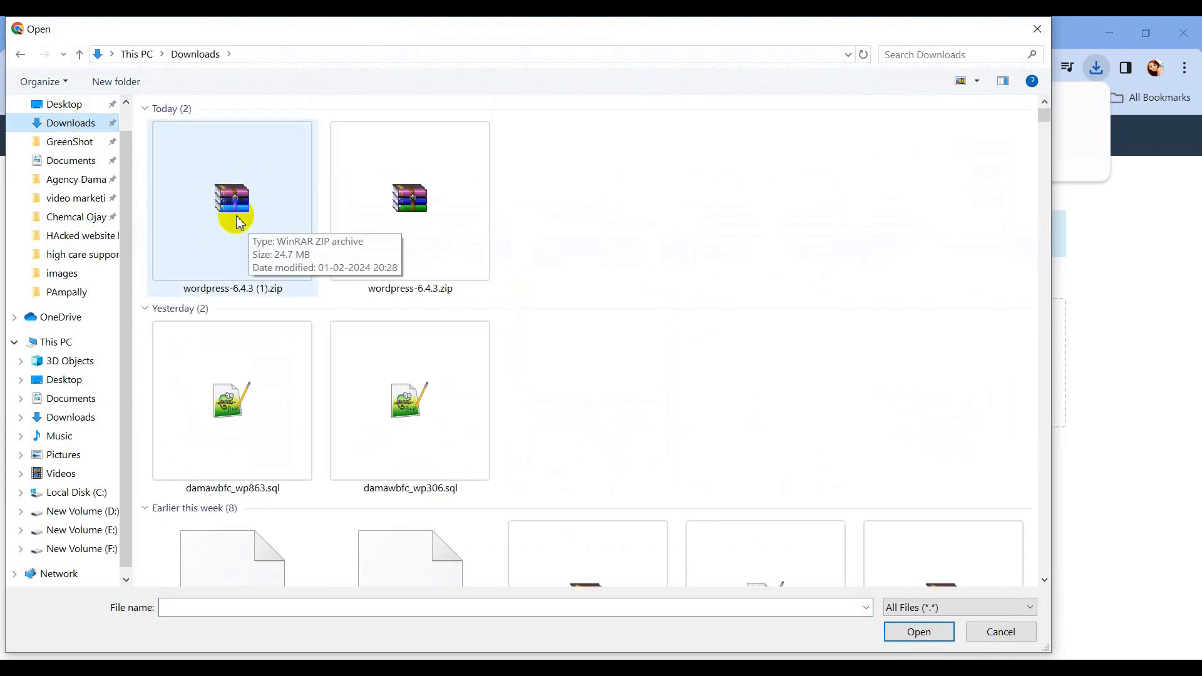
pyautogui.click(224, 203)
pyautogui.doubleClick(224, 203)
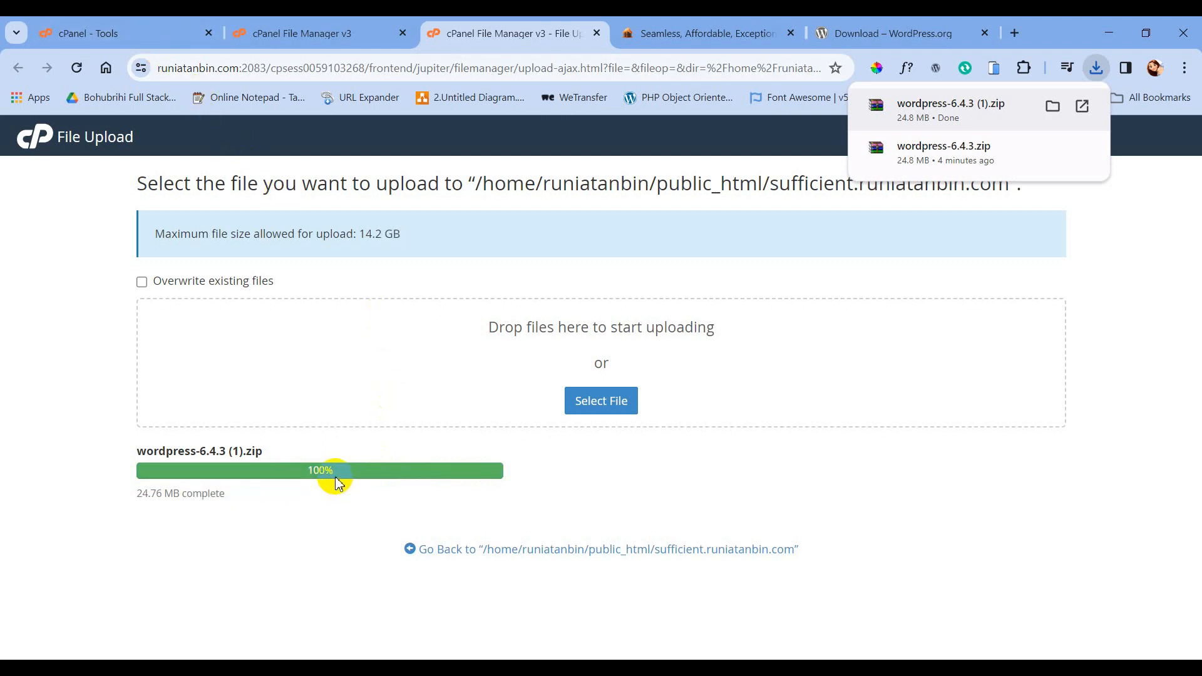
pyautogui.click(130, 35)
pyautogui.click(272, 34)
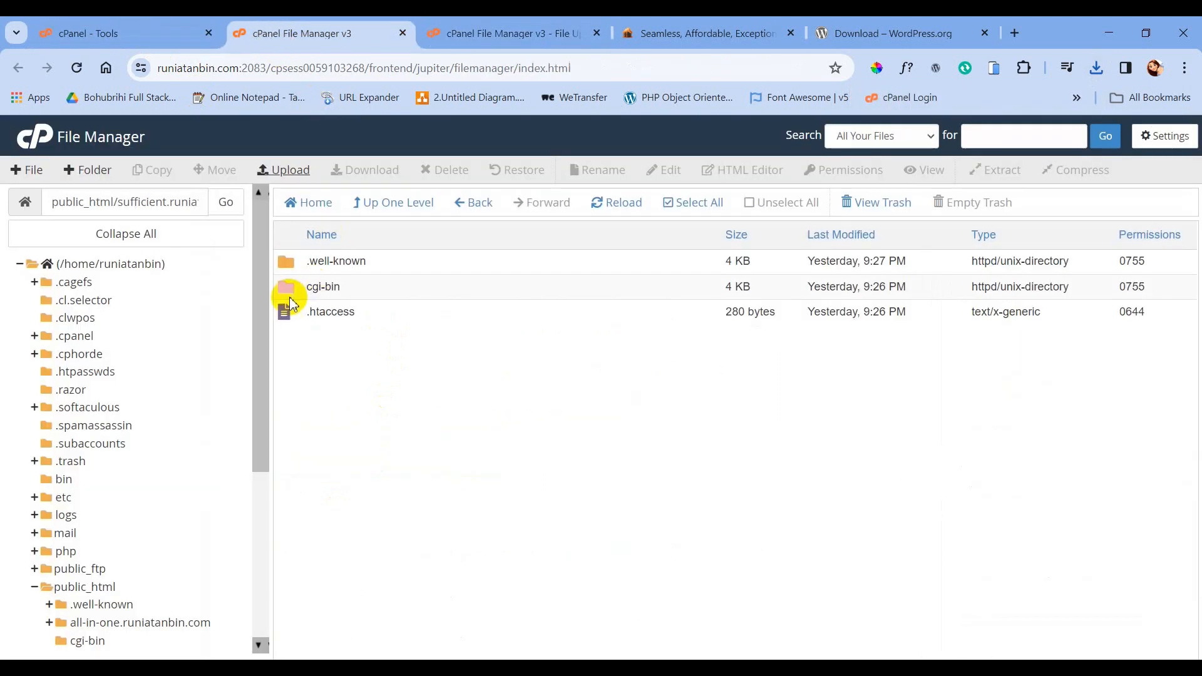
# - Reload the listing and extract the WordPress zip into sufficient.runiatanbin.com
pyautogui.click(616, 202)
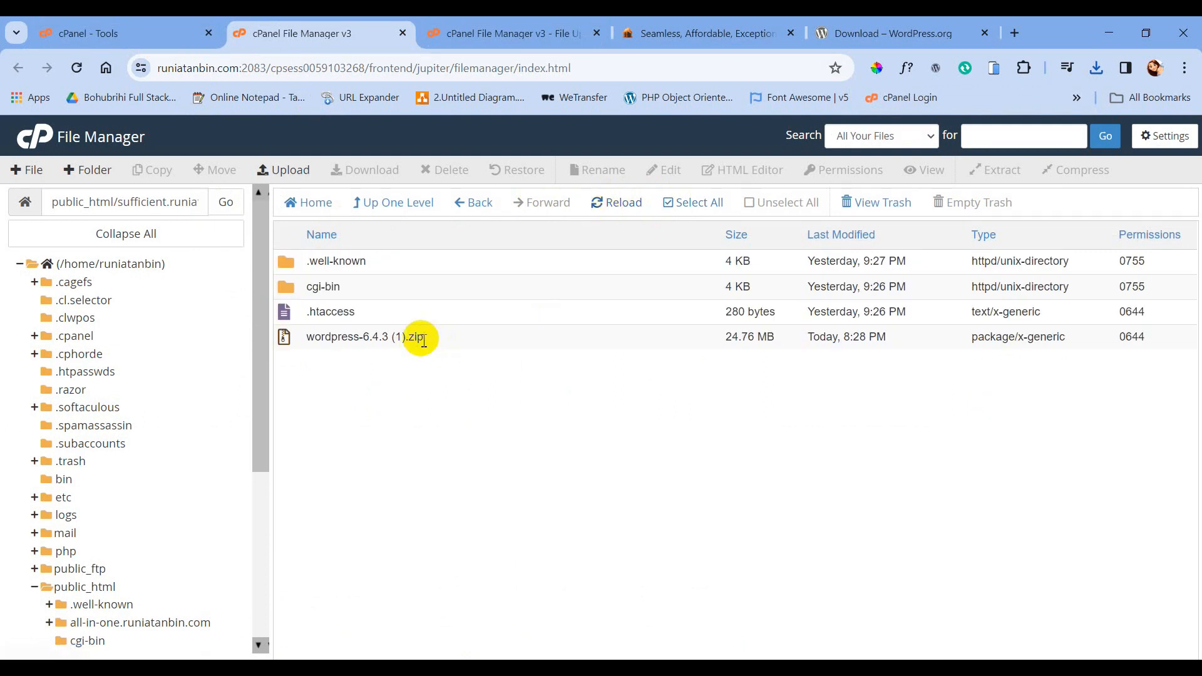
pyautogui.click(474, 341)
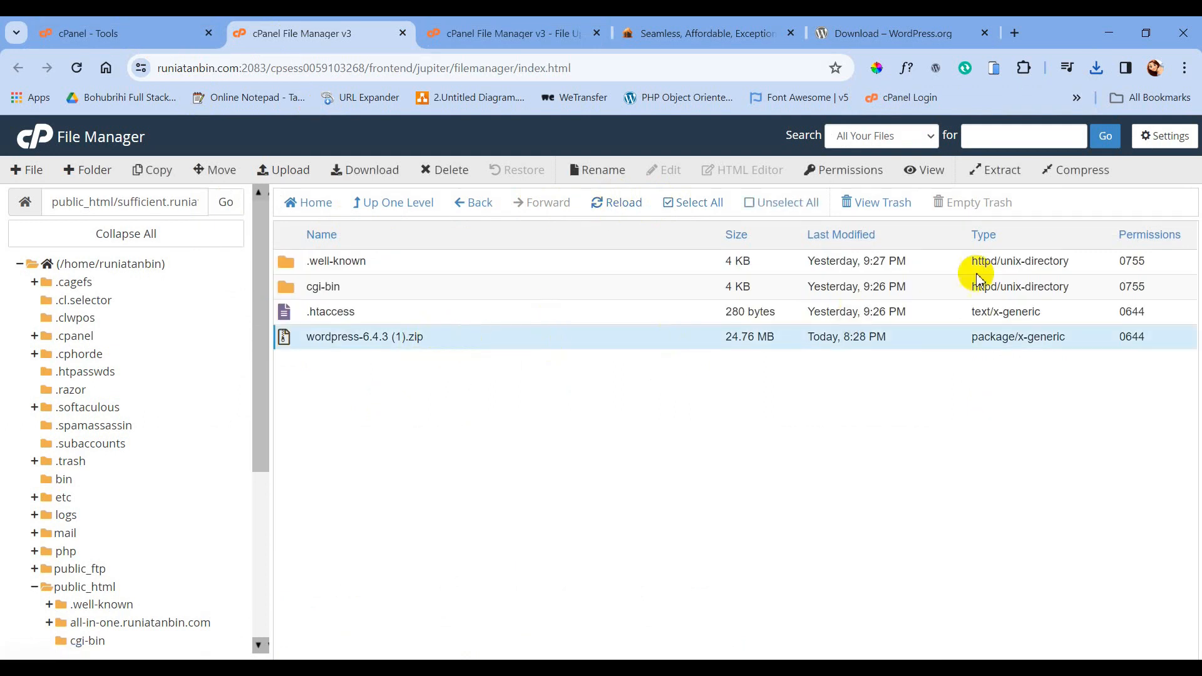
pyautogui.click(1005, 173)
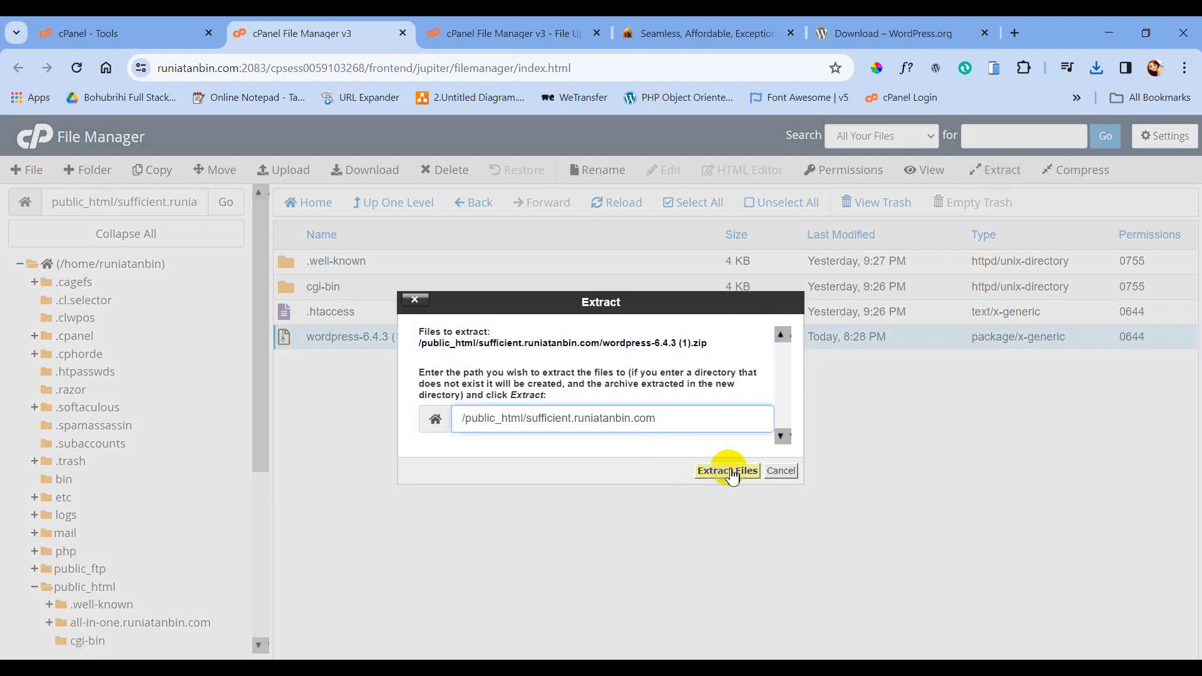
pyautogui.click(732, 474)
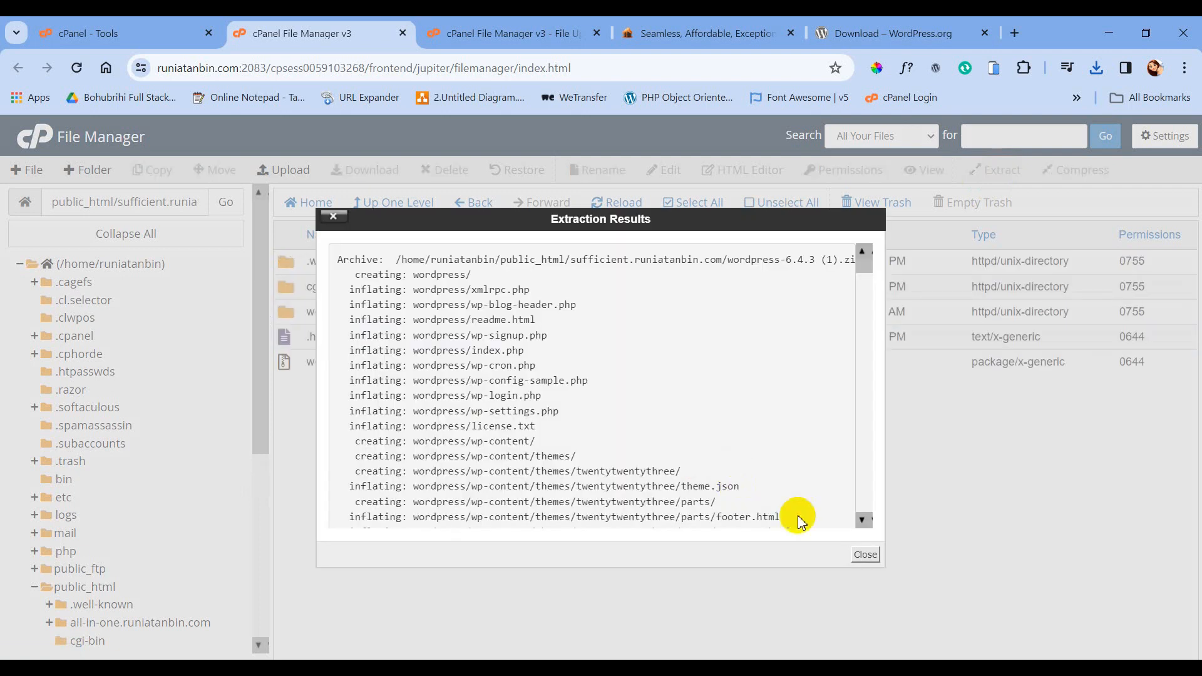
pyautogui.click(864, 554)
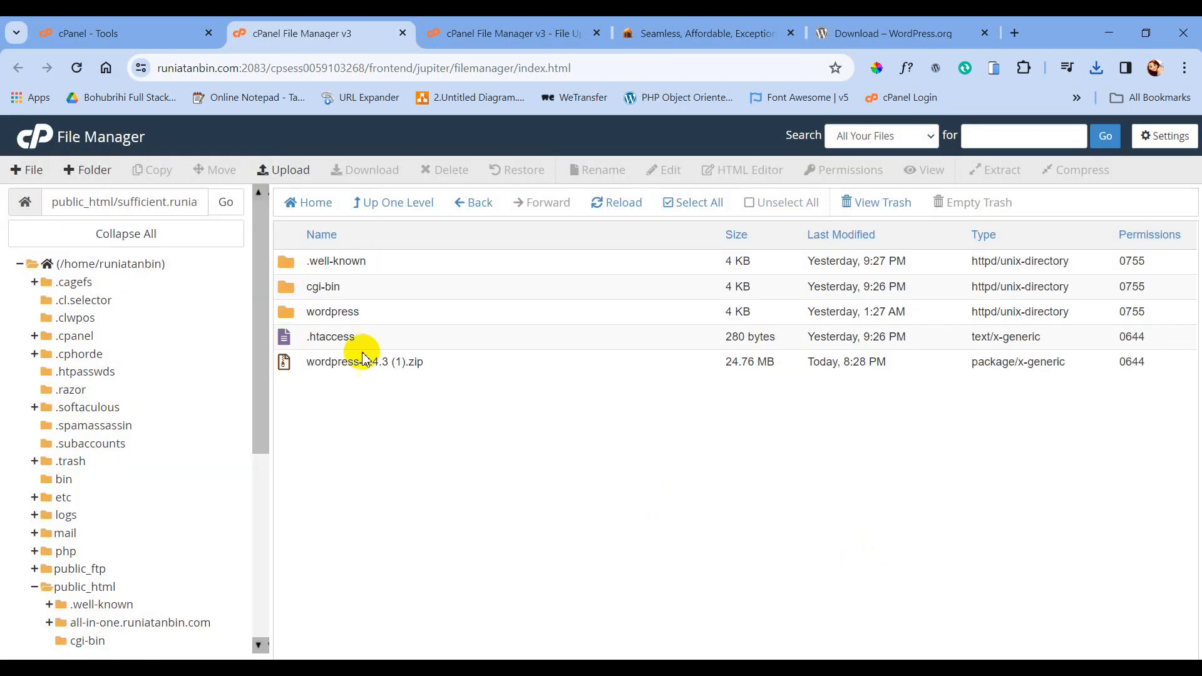
# - Move every file from the wordpress folder up into /public_html/sufficient.runiatanbin.com
pyautogui.click(404, 313)
pyautogui.doubleClick(410, 313)
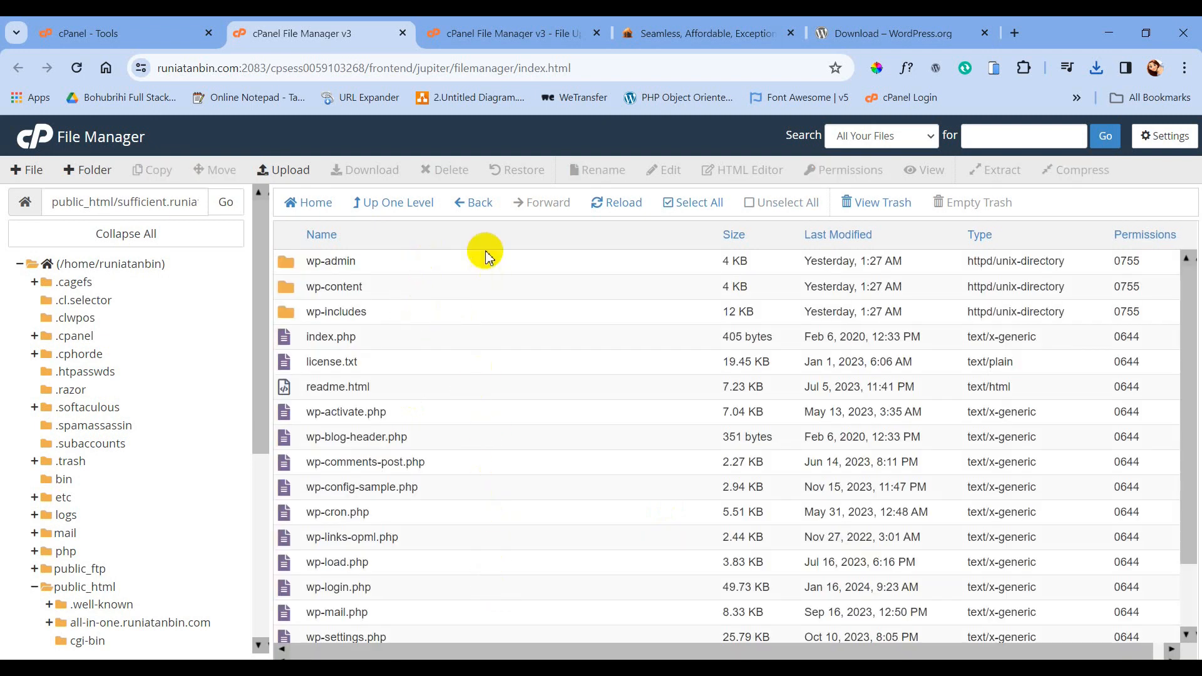
pyautogui.click(700, 203)
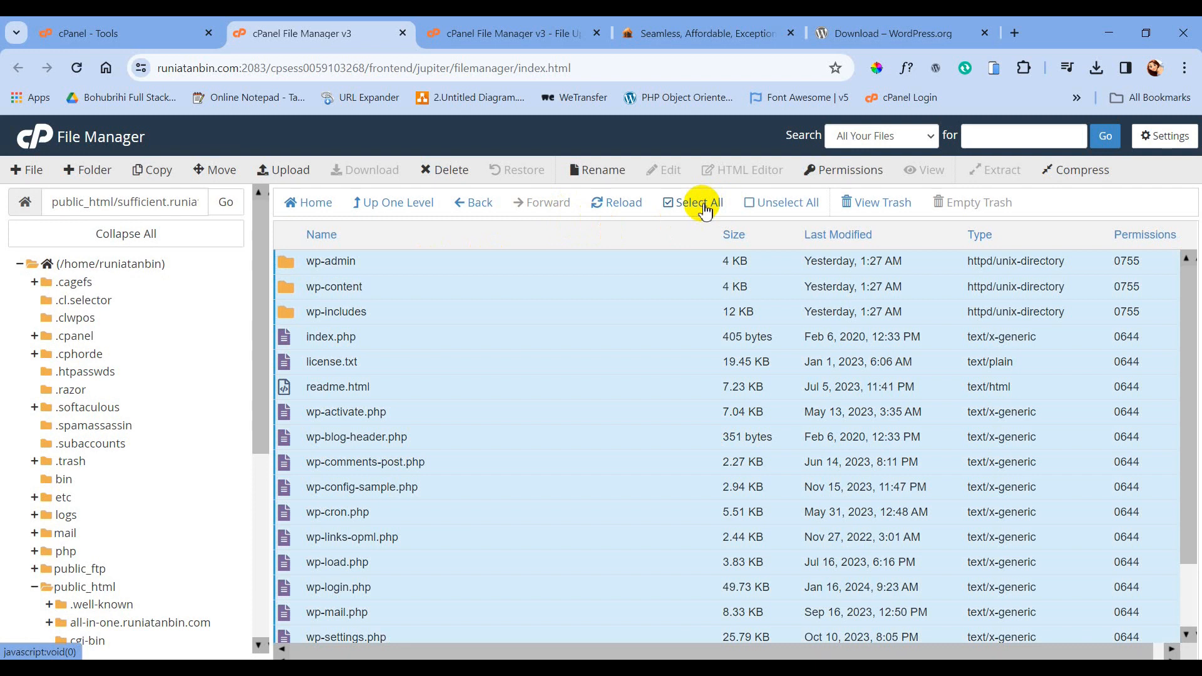
pyautogui.click(214, 171)
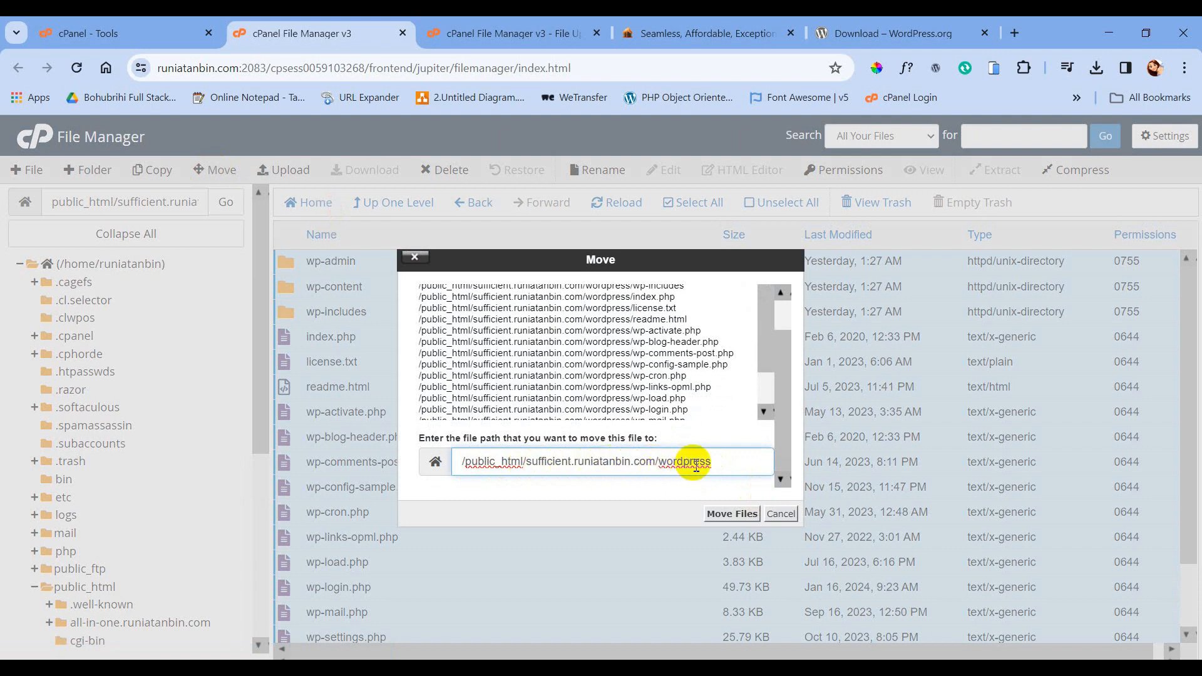
pyautogui.moveTo(719, 463); pyautogui.dragTo(661, 462)
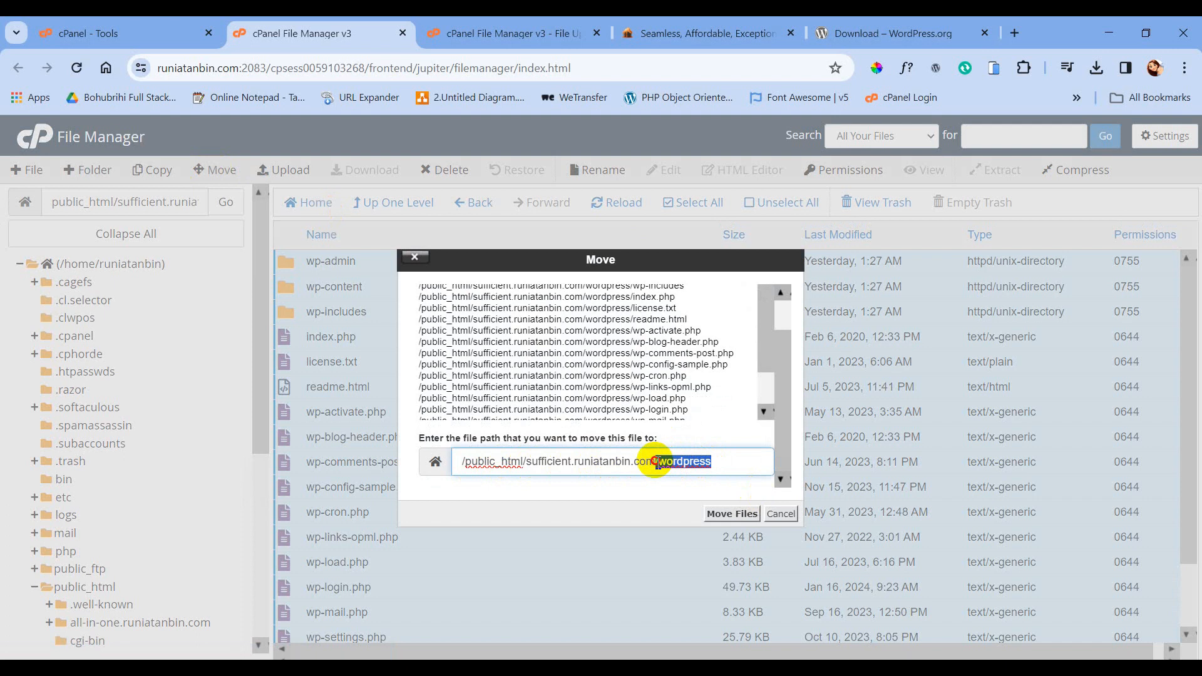
pyautogui.moveTo(656, 461); pyautogui.dragTo(654, 461)
pyautogui.press('BackSpace')
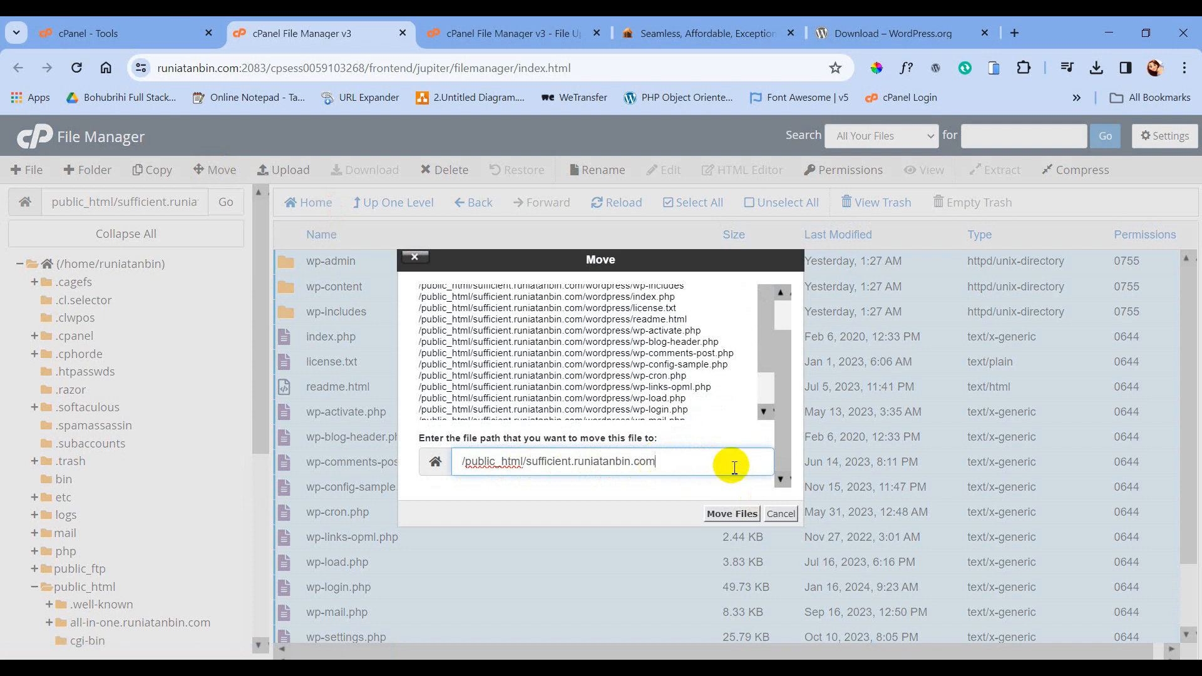
pyautogui.click(730, 515)
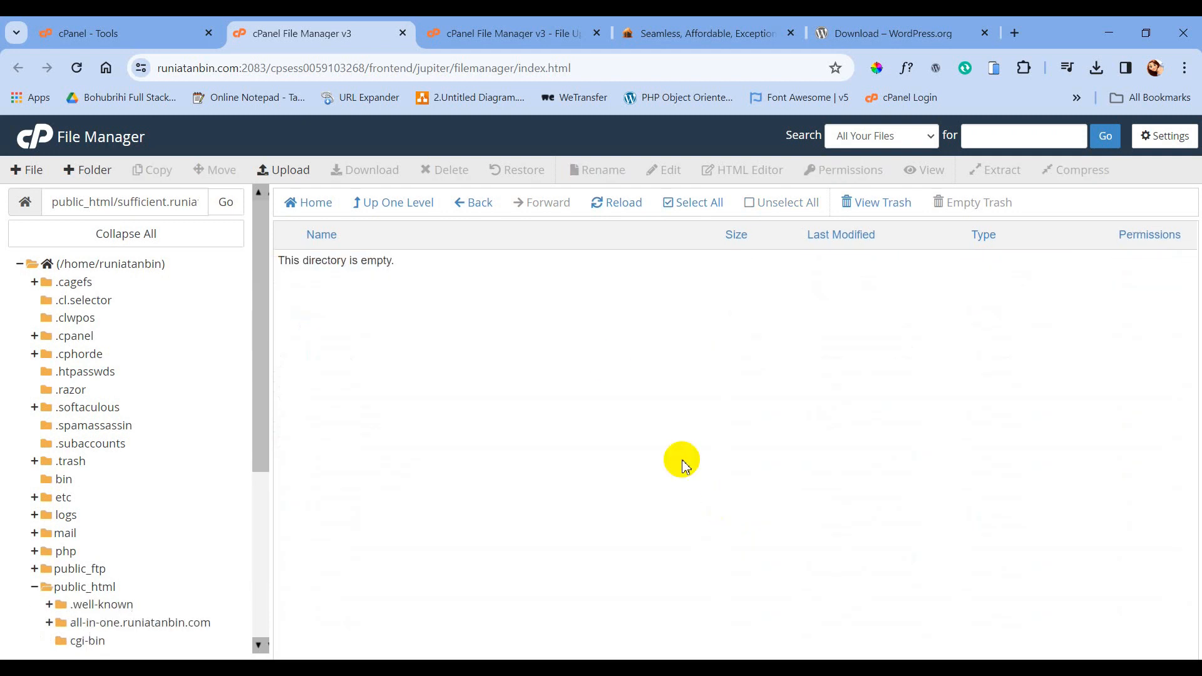
# - Trash wordpress-6.4.3 (1).zip from the subdomain root folder and return to cPanel Tools
pyautogui.click(407, 206)
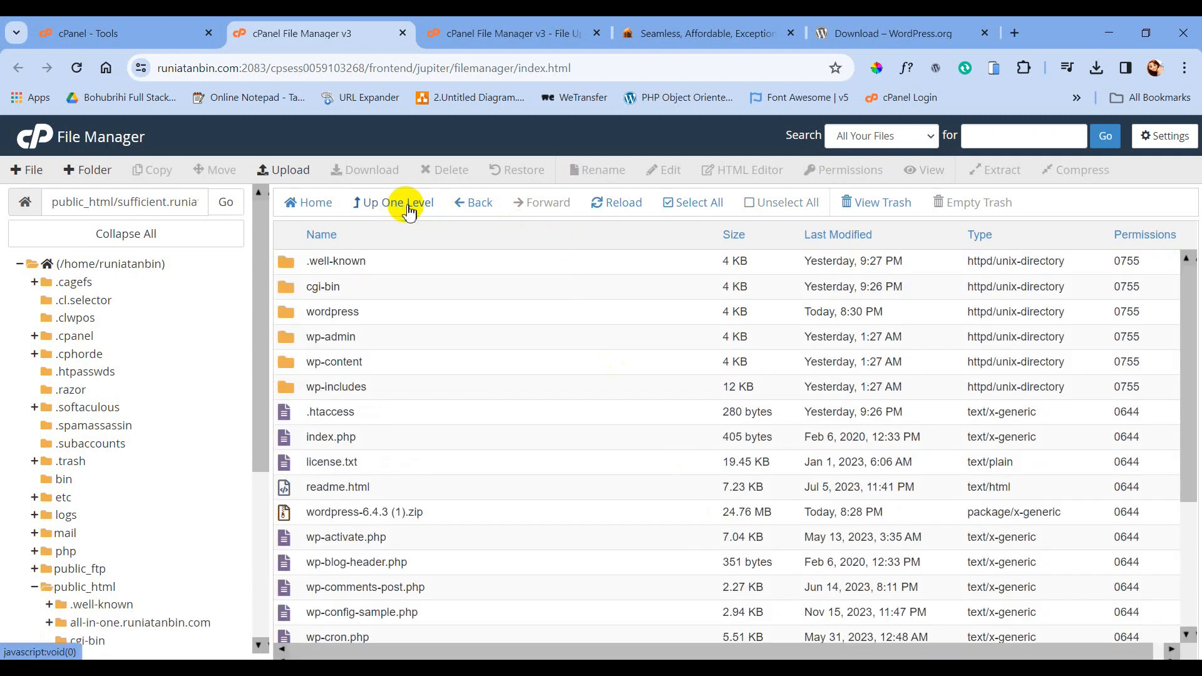
pyautogui.click(440, 513)
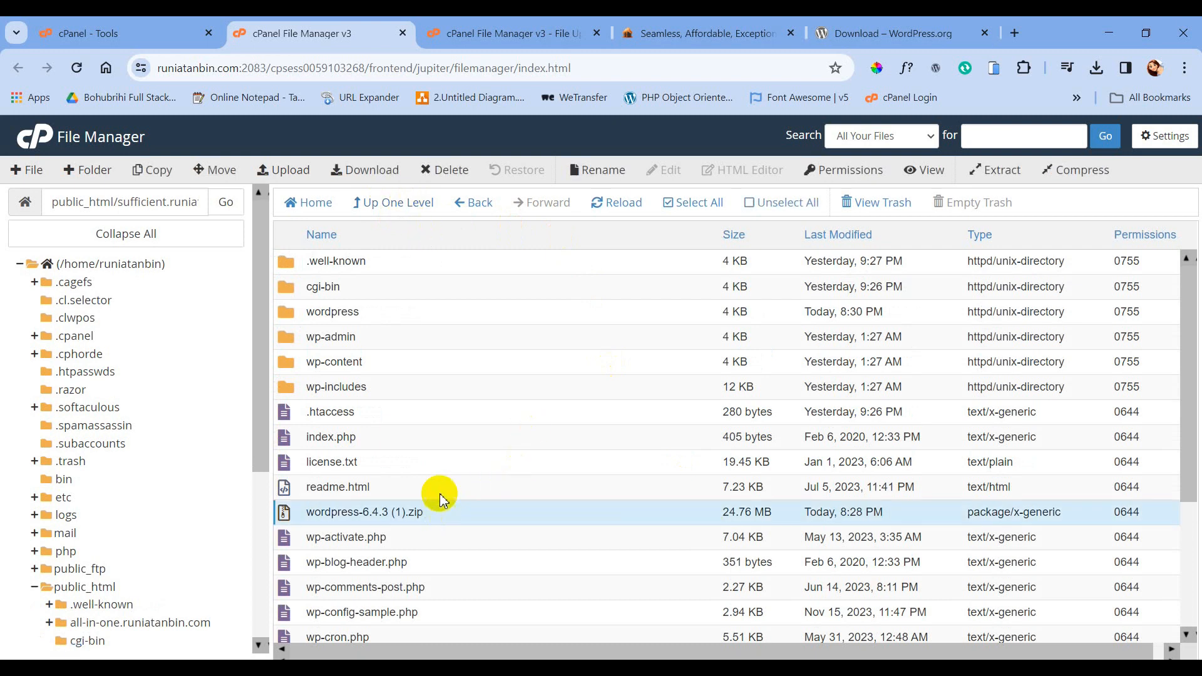
pyautogui.click(449, 179)
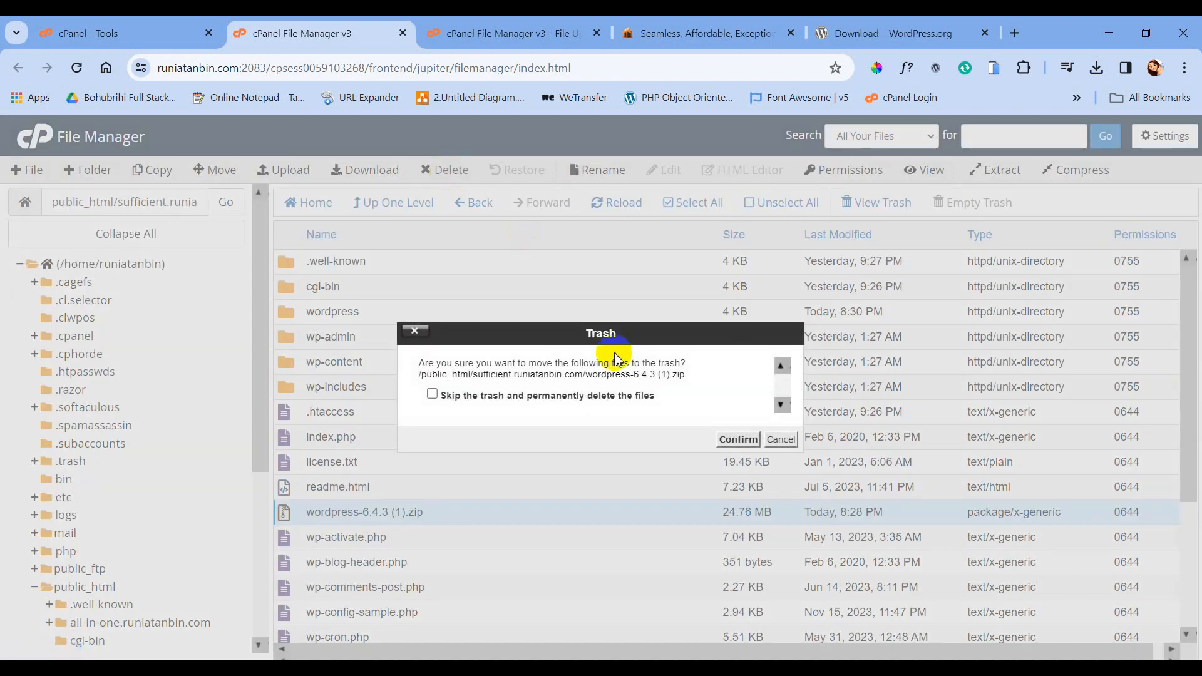
pyautogui.click(732, 441)
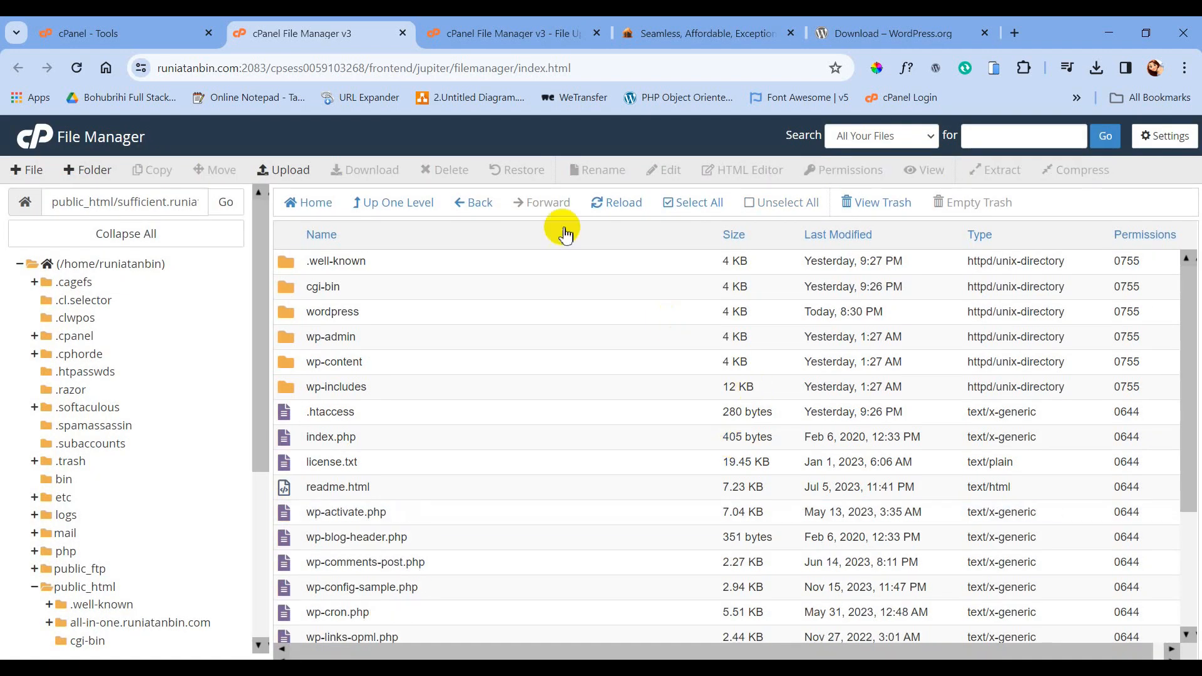
pyautogui.click(125, 35)
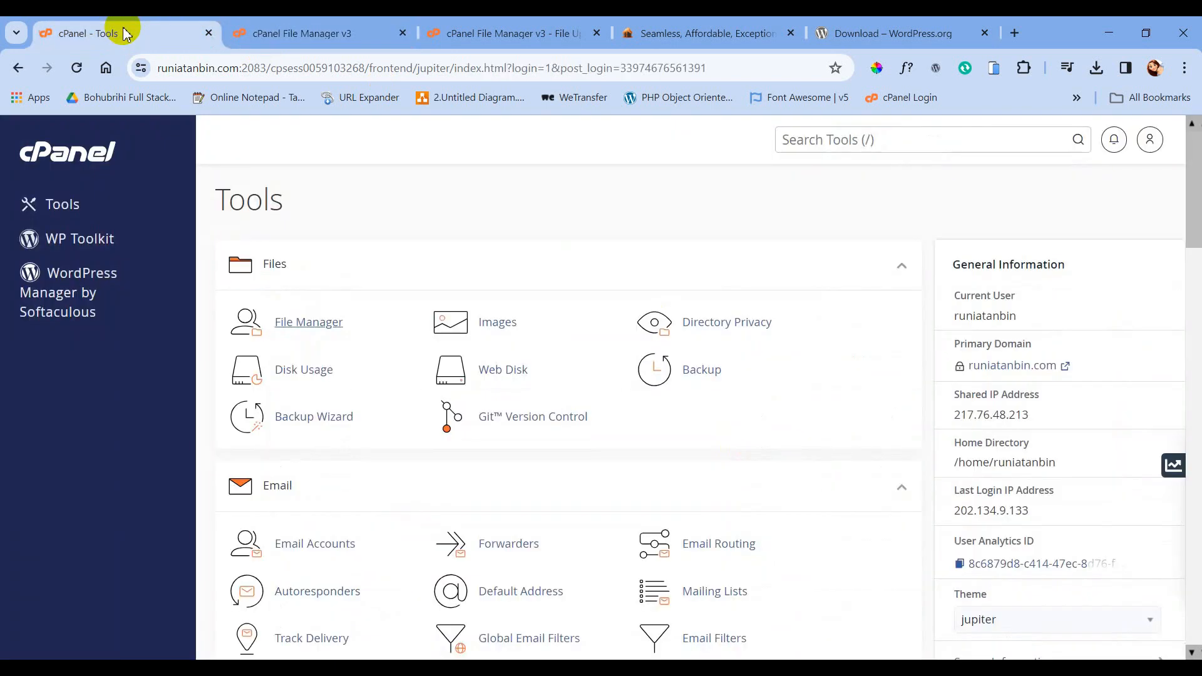
# - Create a MySQL database named suff556 in MySQL Databases
pyautogui.scroll(-4, 322, 401)
pyautogui.scroll(-3, 323, 407)
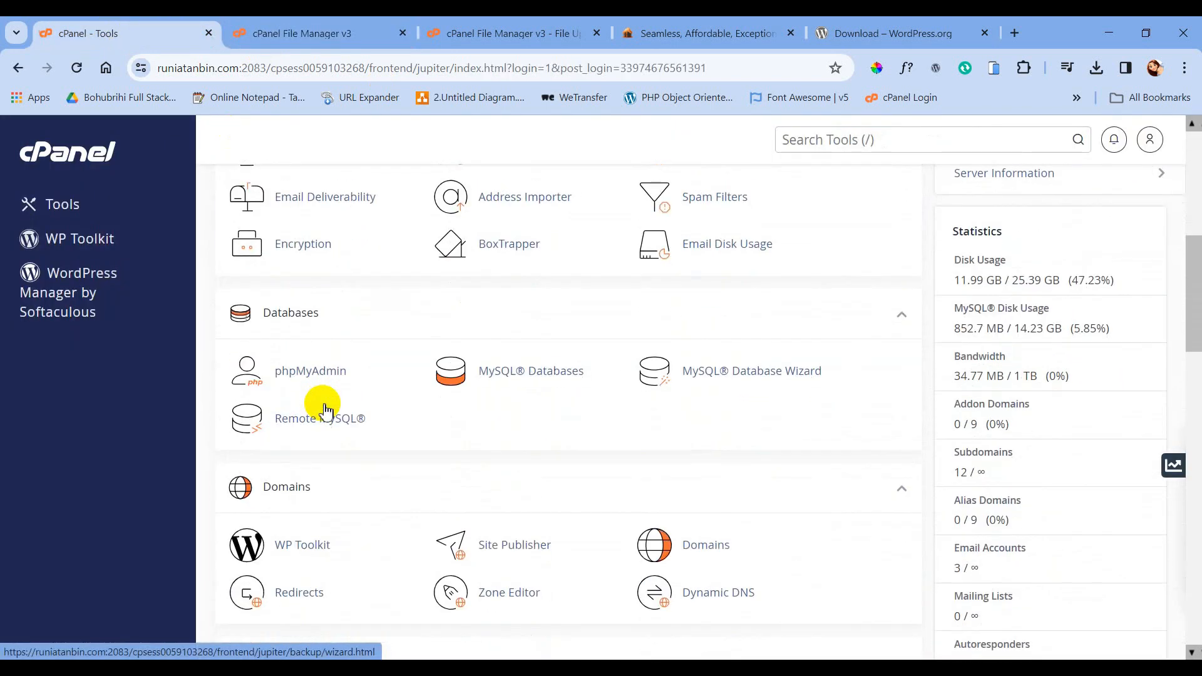
pyautogui.middleClick(528, 378)
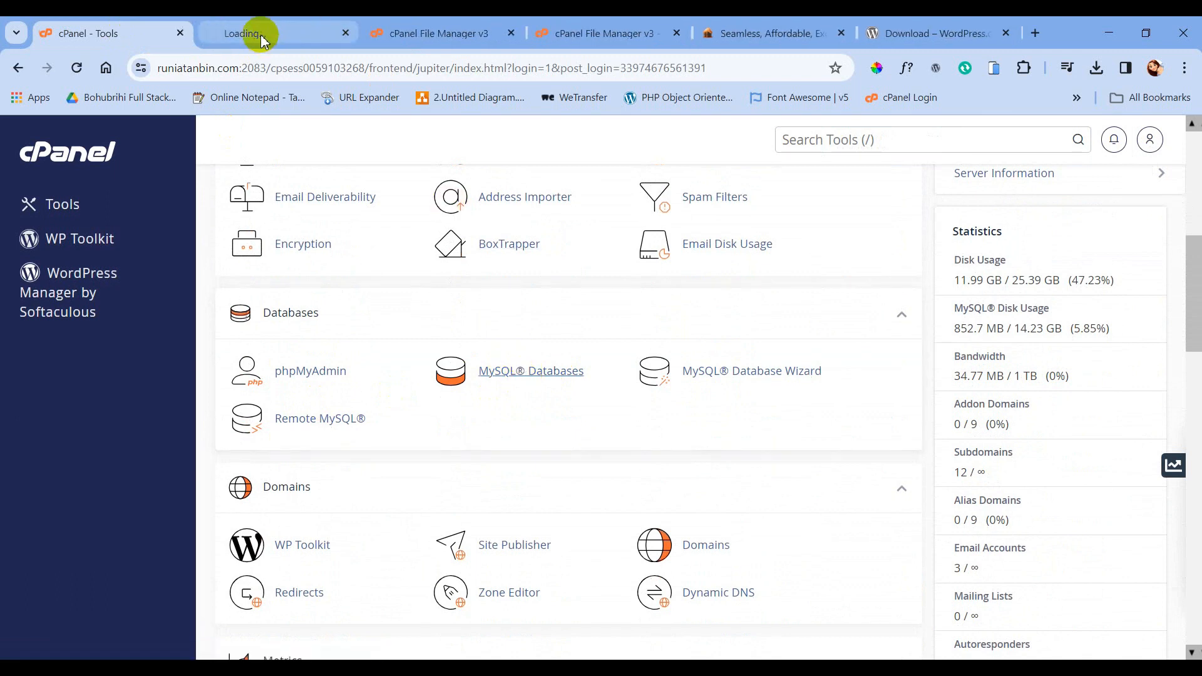
pyautogui.click(263, 37)
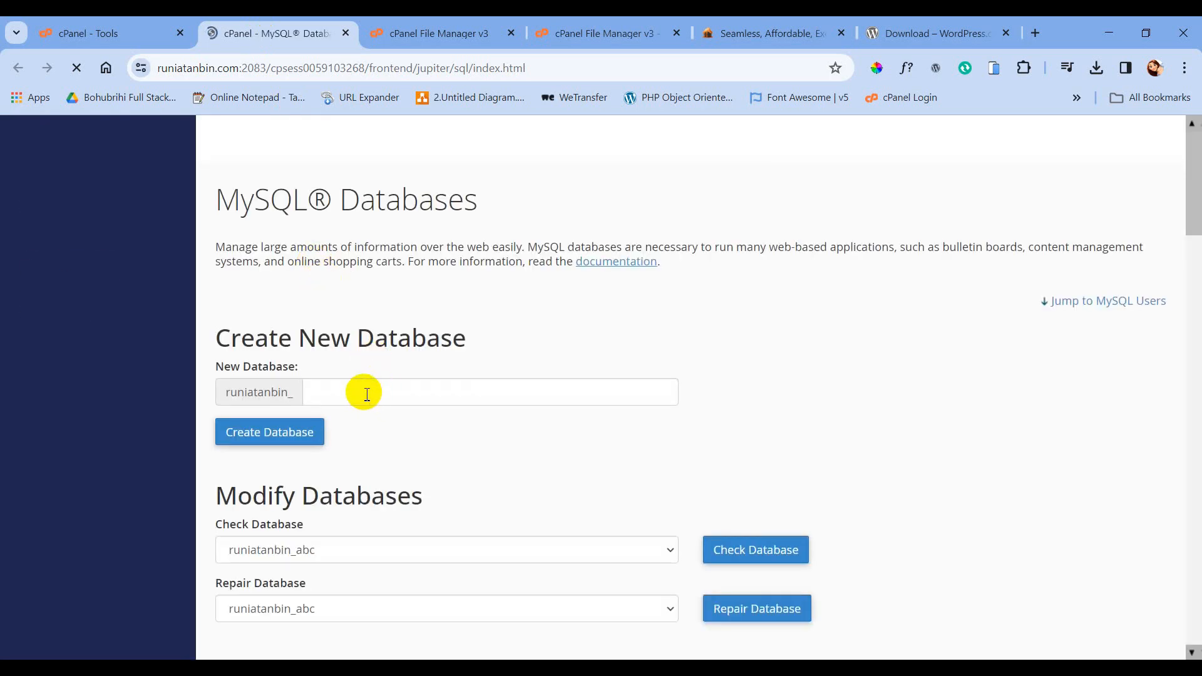
pyautogui.click(367, 394)
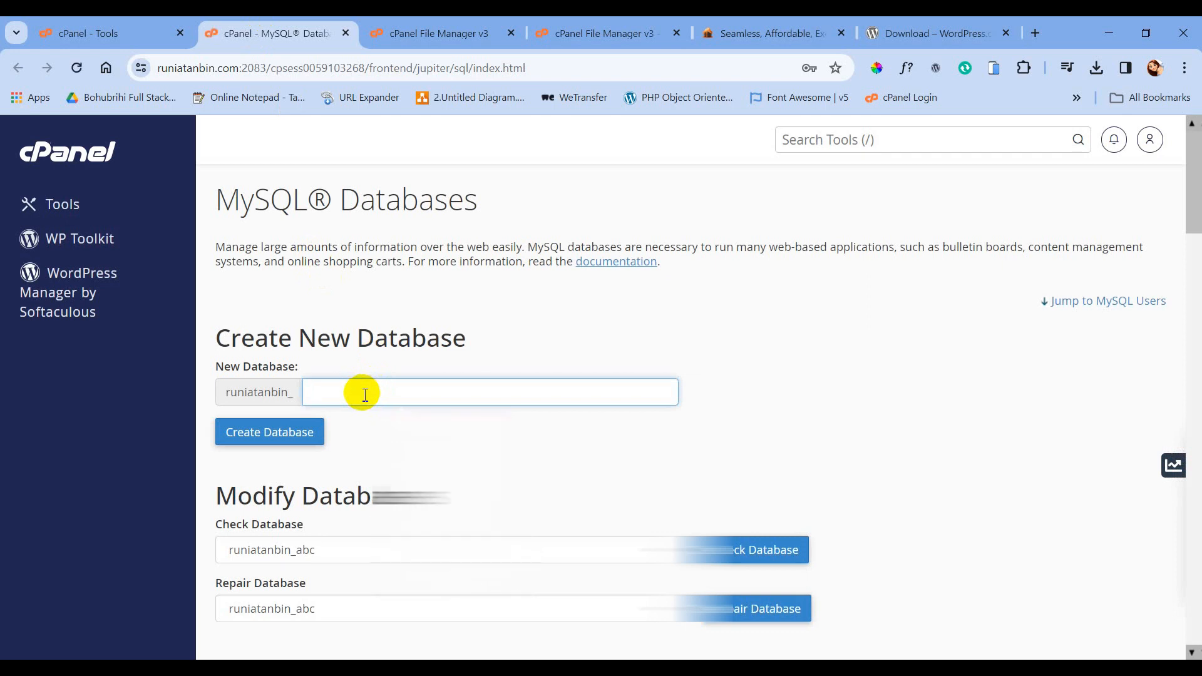
pyautogui.write('suff')
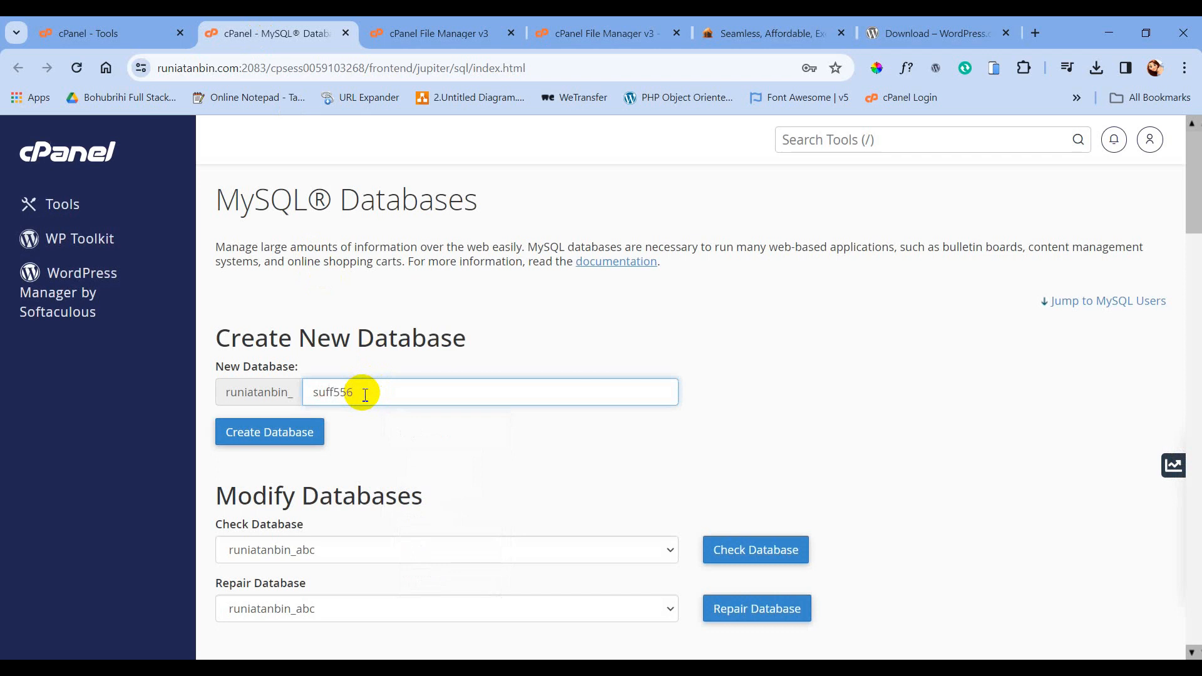
pyautogui.write('556')
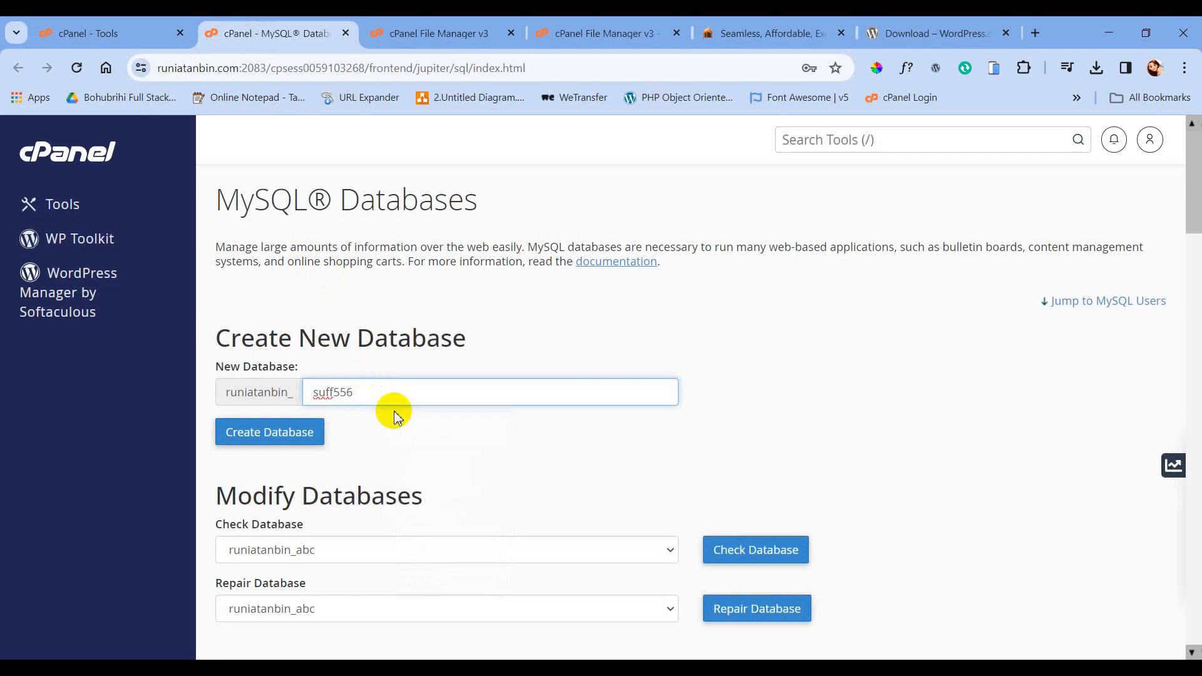
pyautogui.click(289, 435)
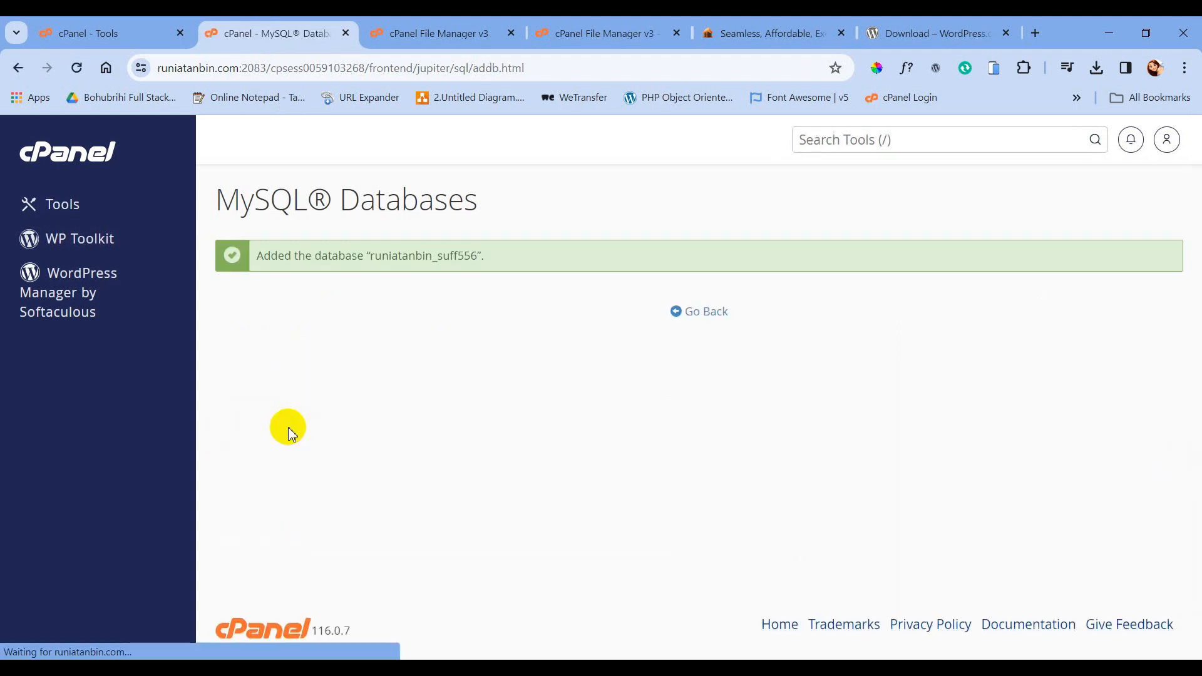
# - Copy the full database name runiatanbin_suff556 into Notepad
pyautogui.moveTo(371, 259); pyautogui.dragTo(471, 258)
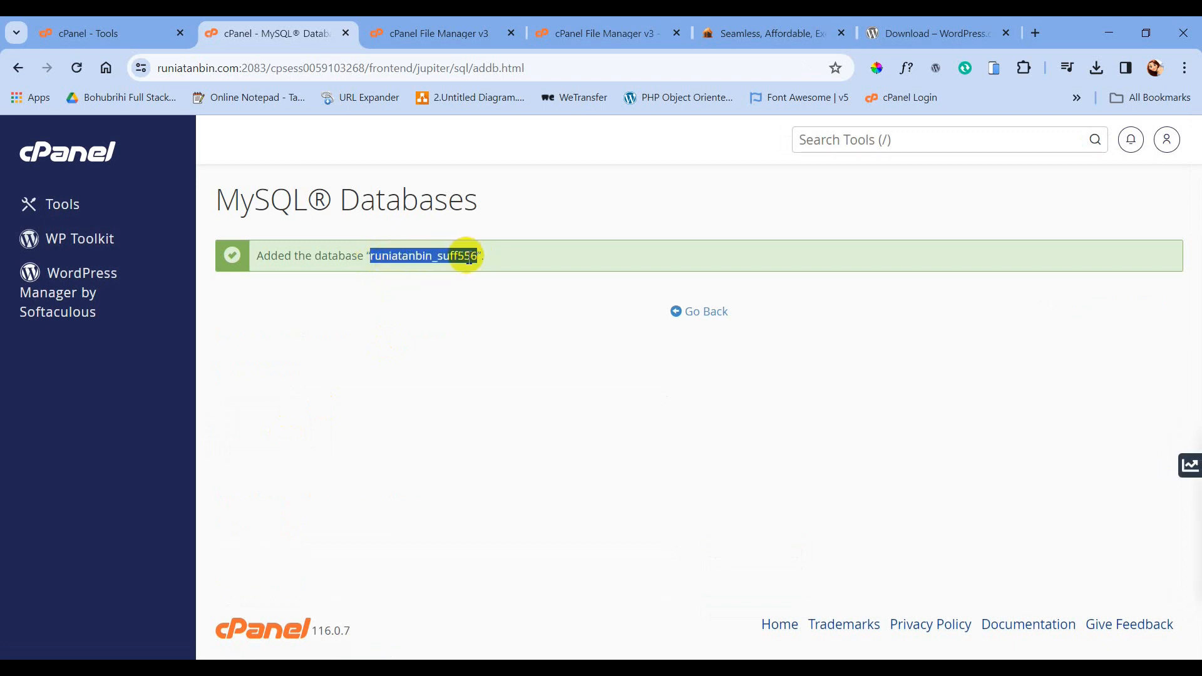
pyautogui.rightClick(462, 260)
pyautogui.click(463, 276)
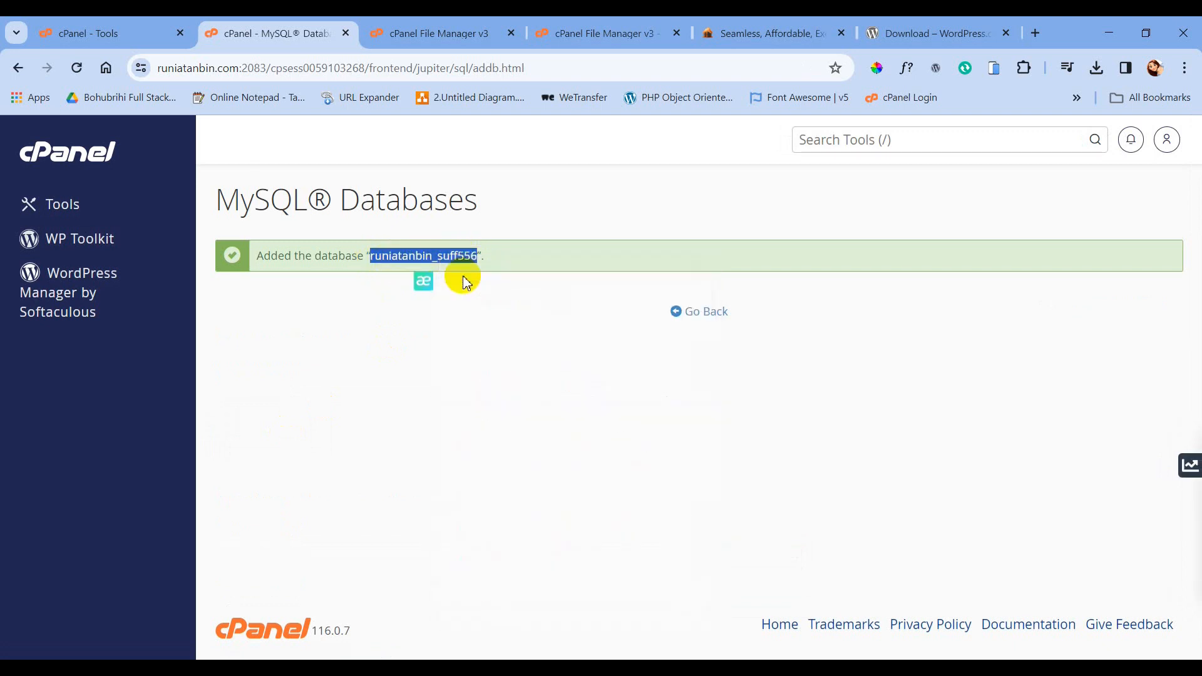
pyautogui.click(168, 668)
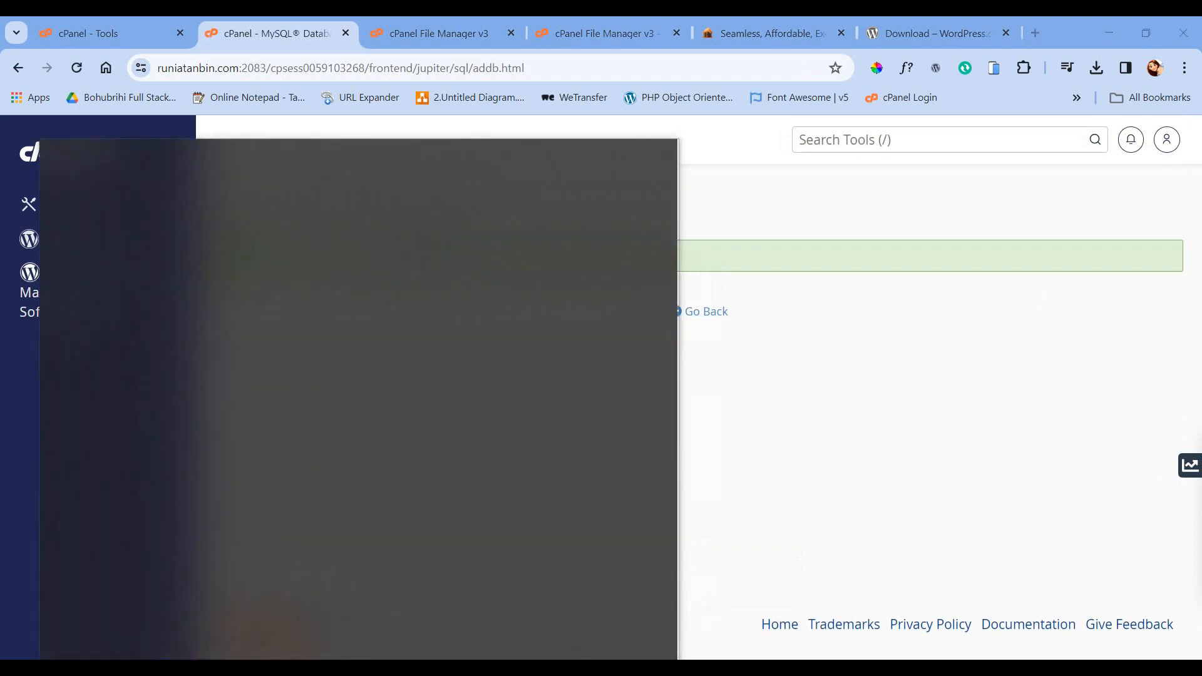
pyautogui.write('note')
pyautogui.press('Return')
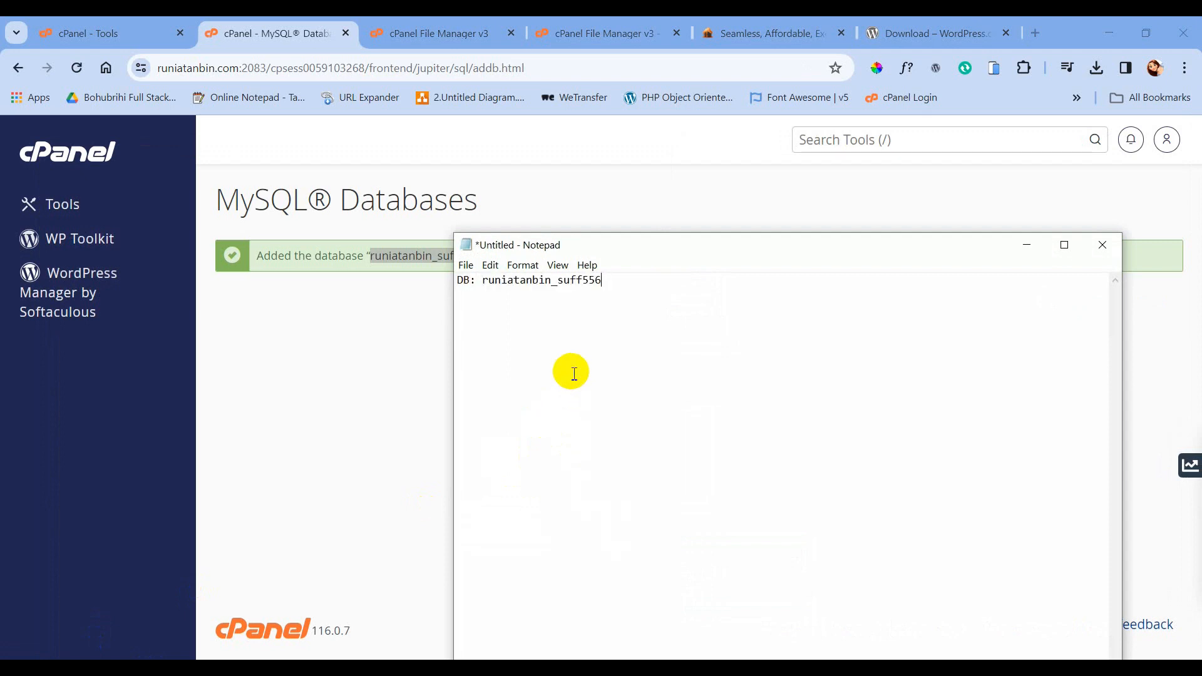
pyautogui.click(378, 338)
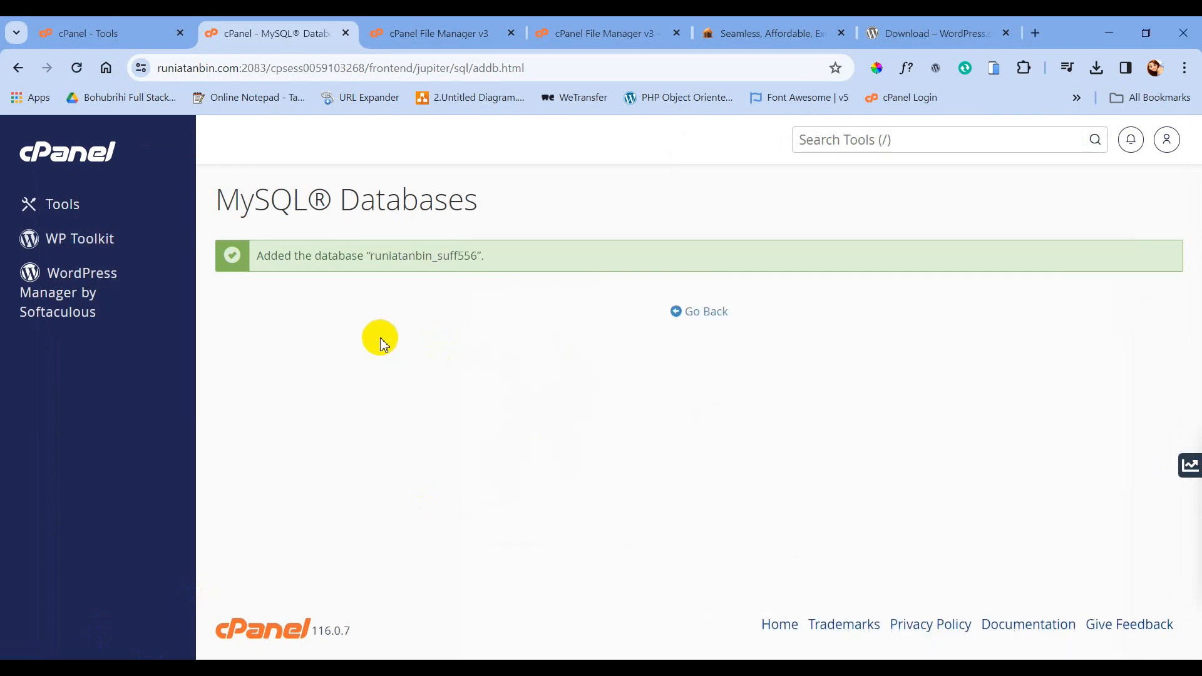
pyautogui.click(698, 313)
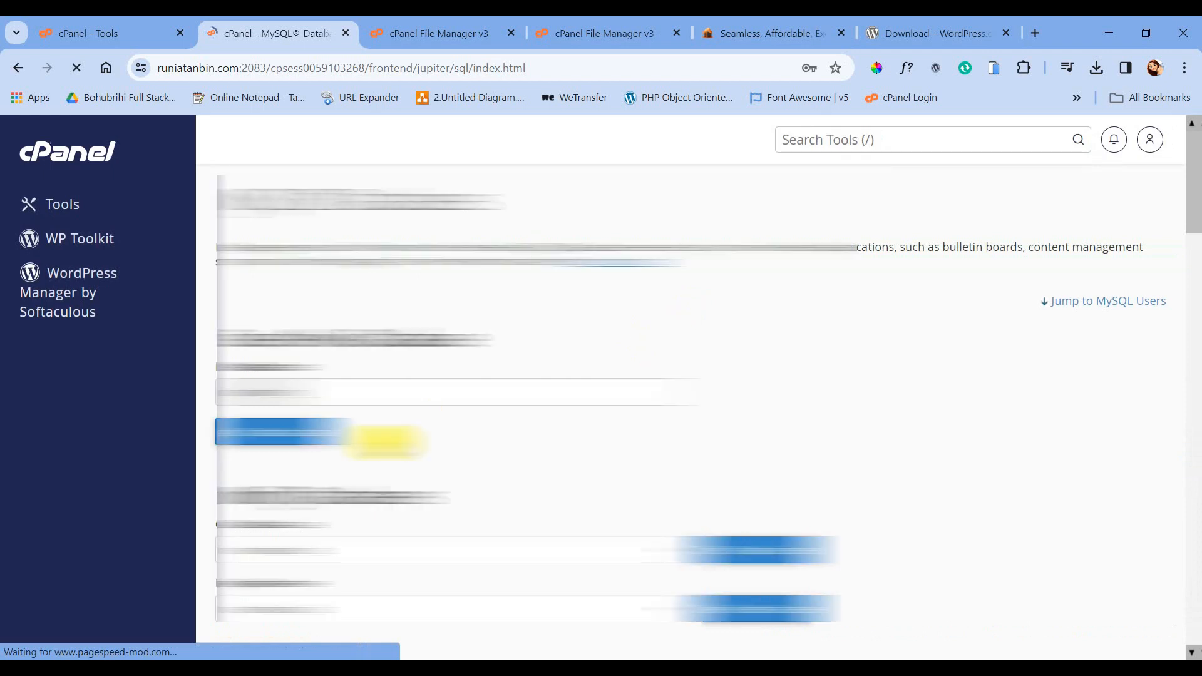
# - Clear the autofilled Add New User fields and enter username suffuser
pyautogui.scroll(-8, 892, 317)
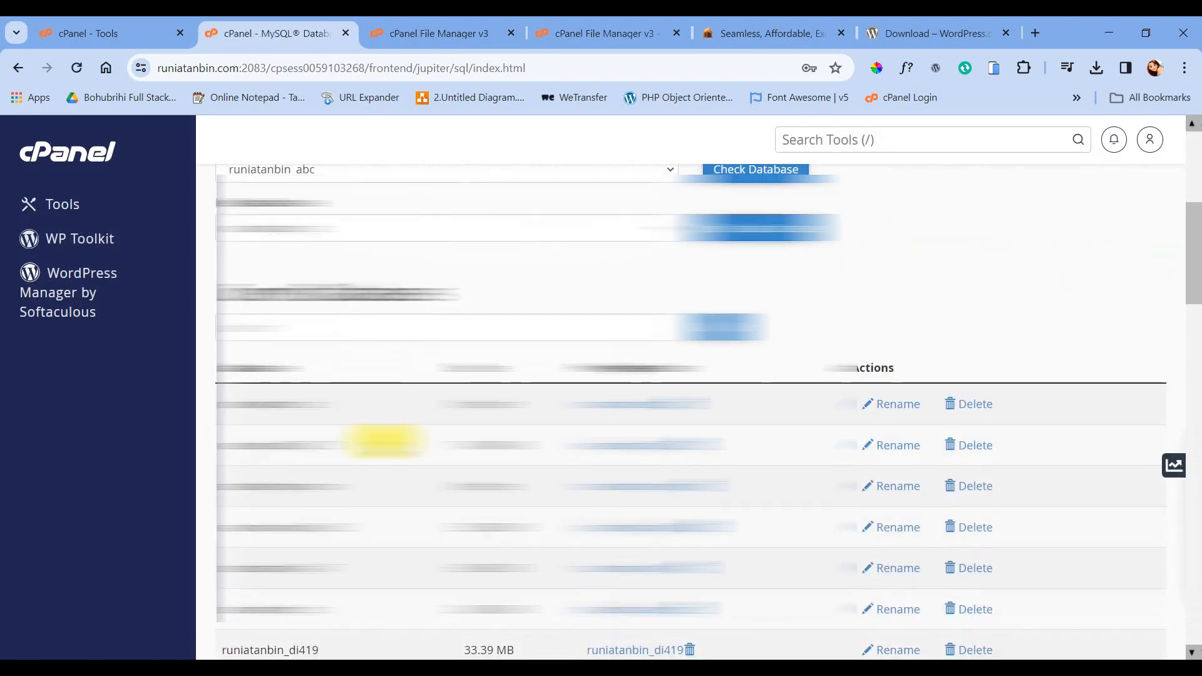
pyautogui.scroll(-10, 892, 317)
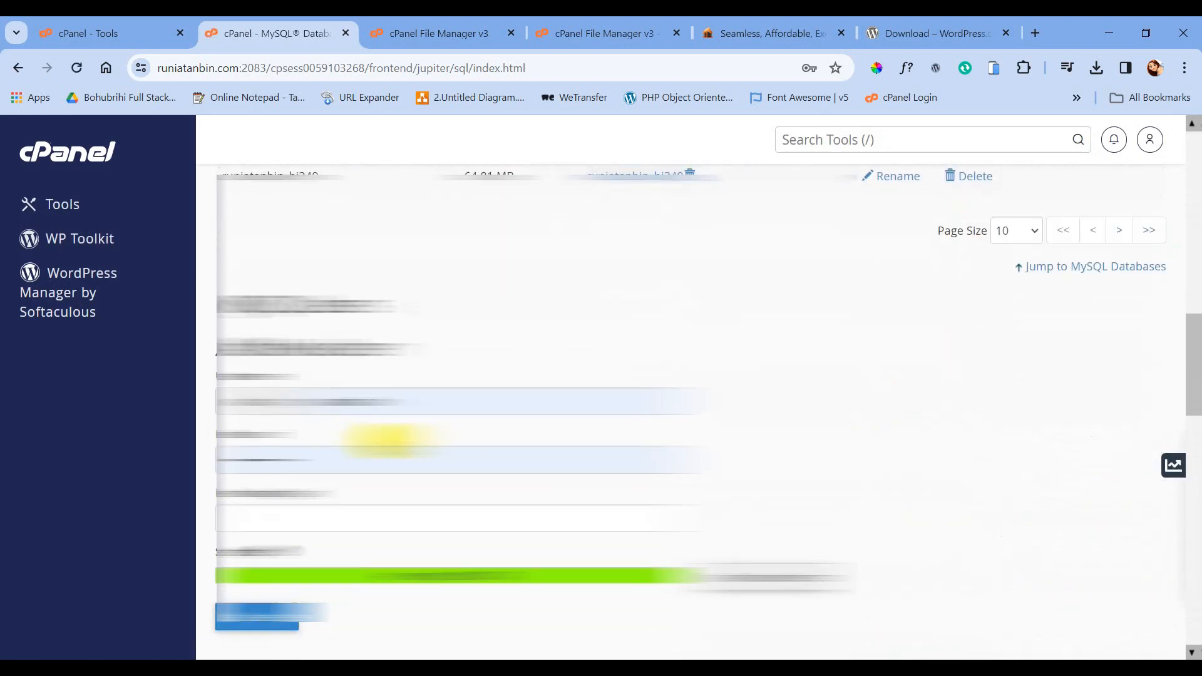
pyautogui.moveTo(416, 346); pyautogui.dragTo(302, 355)
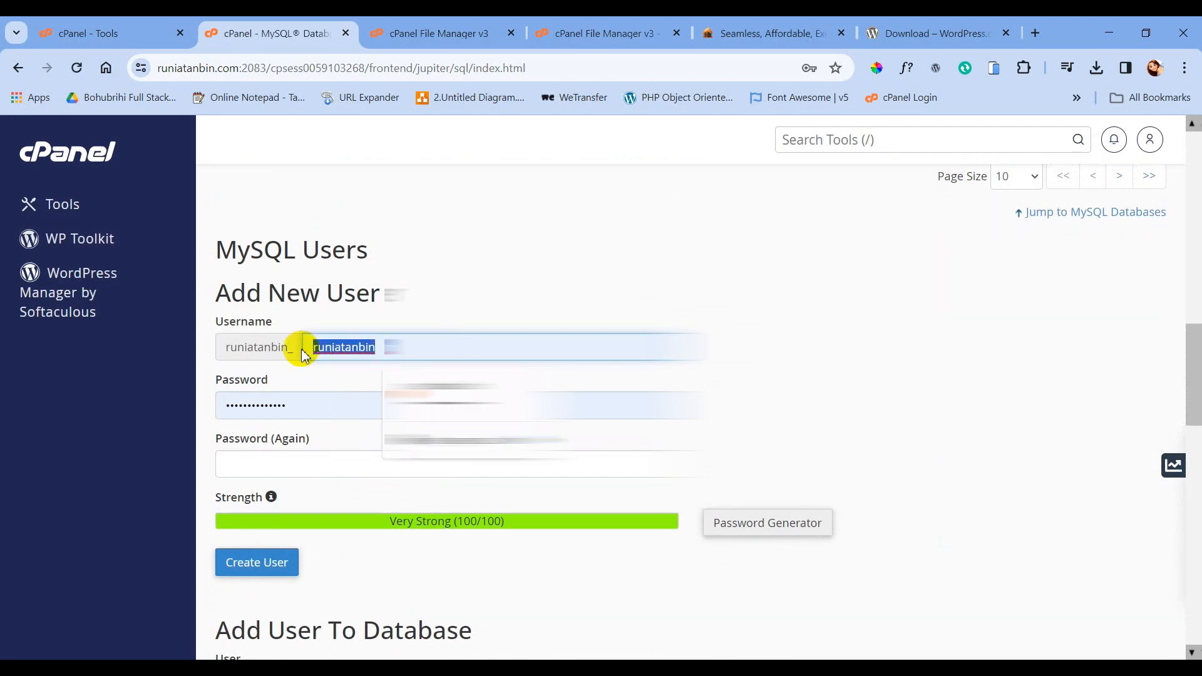
pyautogui.press('BackSpace')
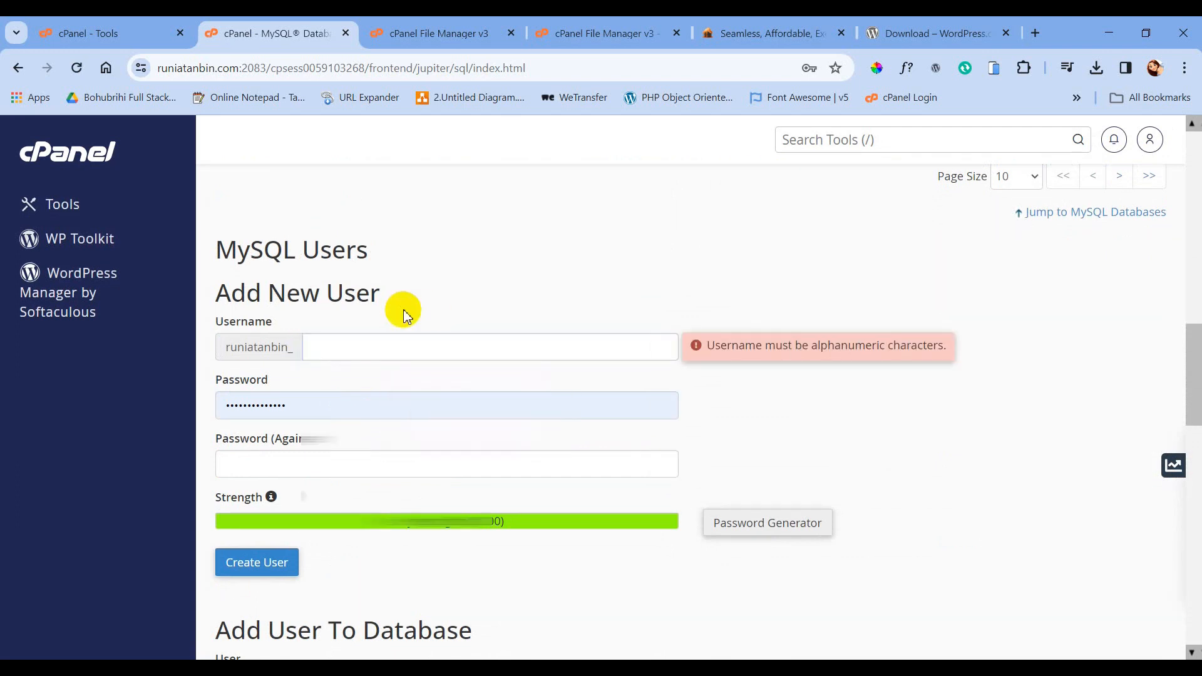
pyautogui.moveTo(313, 404); pyautogui.dragTo(210, 401)
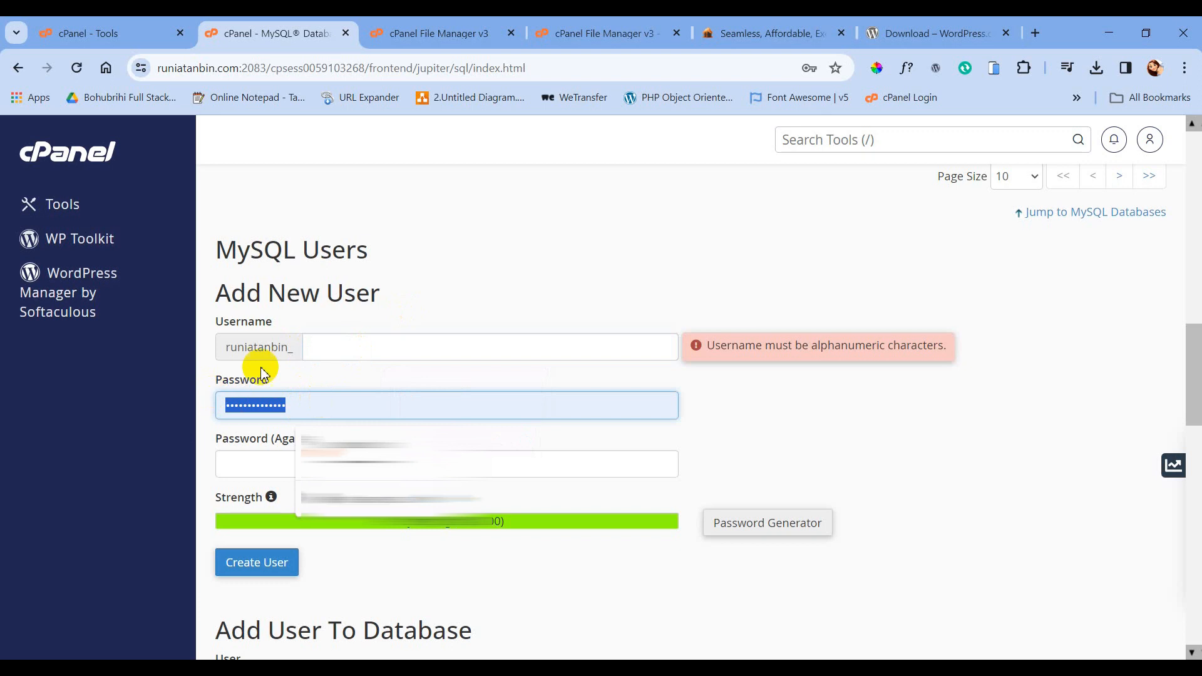
pyautogui.press('BackSpace')
pyautogui.click(352, 352)
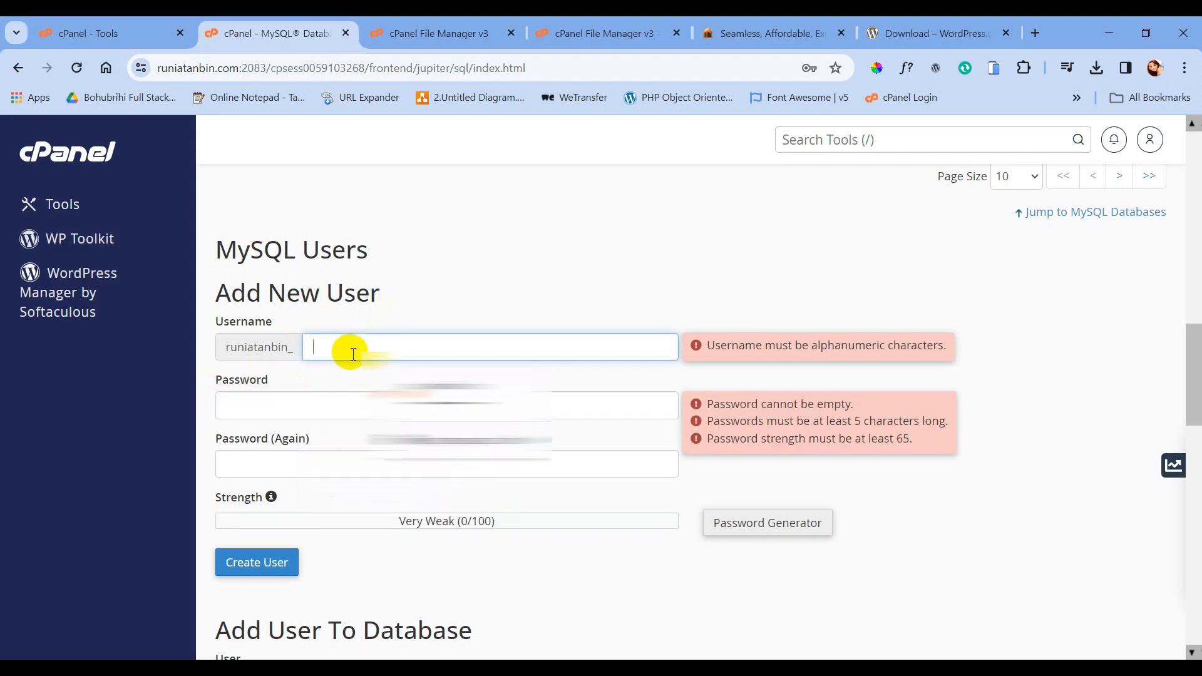
pyautogui.write('suffuser')
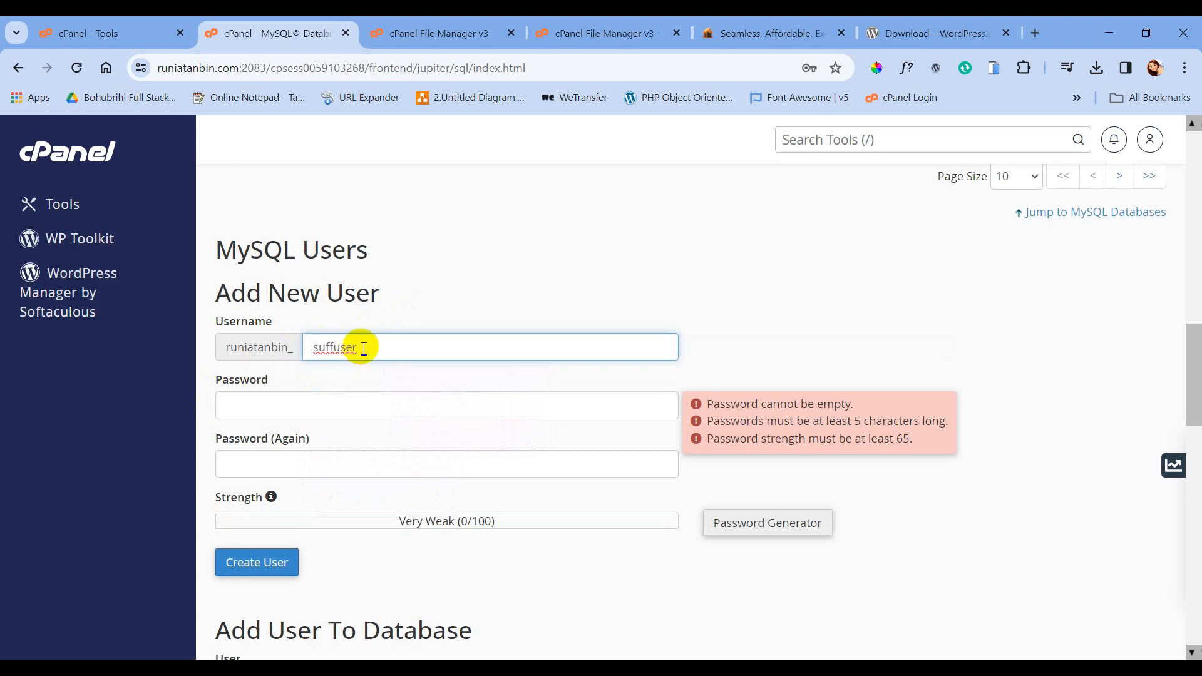
pyautogui.moveTo(363, 349); pyautogui.dragTo(313, 347)
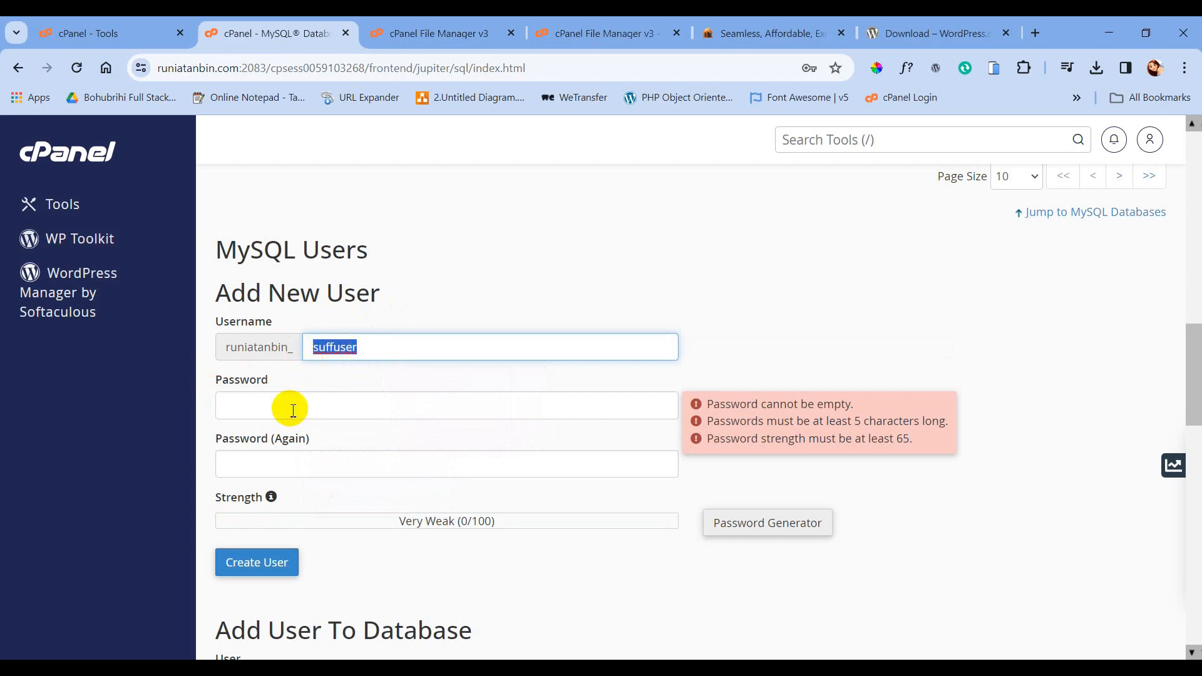
pyautogui.click(759, 532)
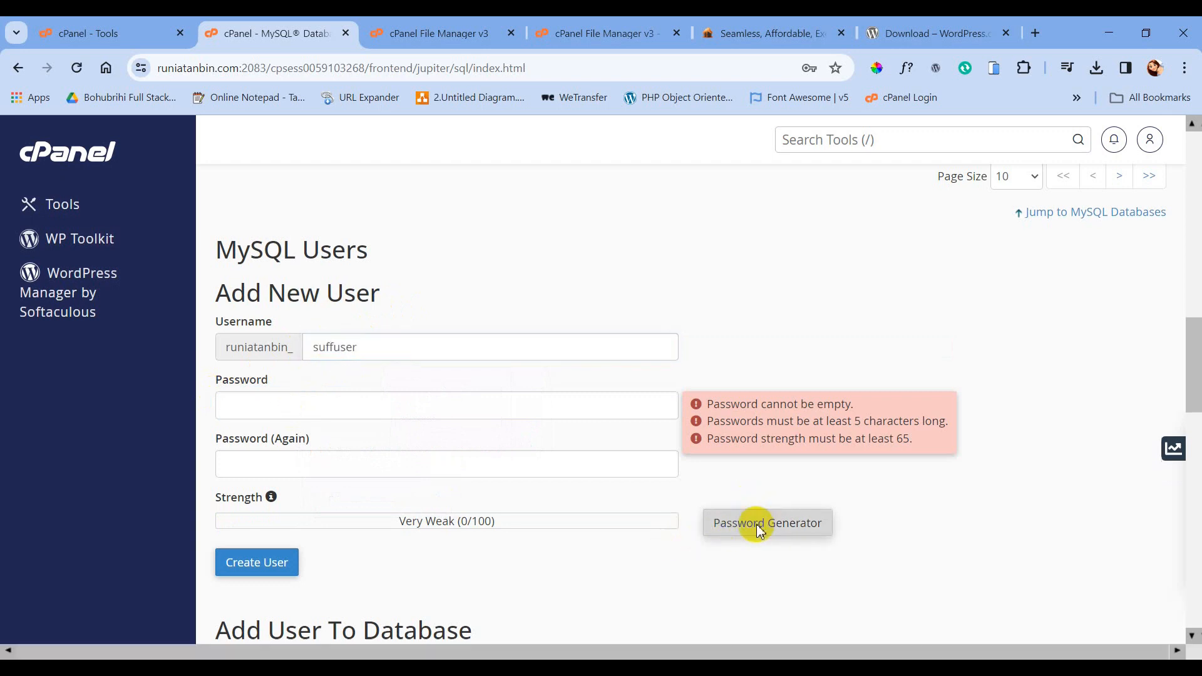
# - Copy the generated password into Notepad and use it for the new MySQL user
pyautogui.moveTo(582, 333); pyautogui.dragTo(455, 332)
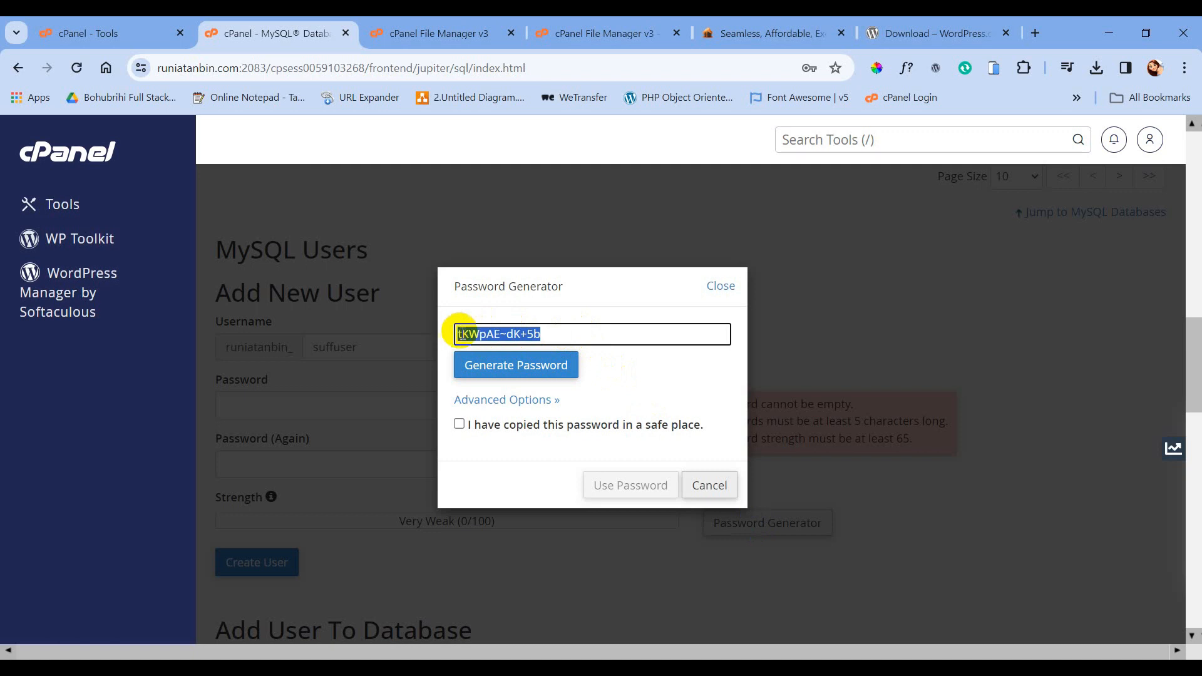
pyautogui.rightClick(499, 331)
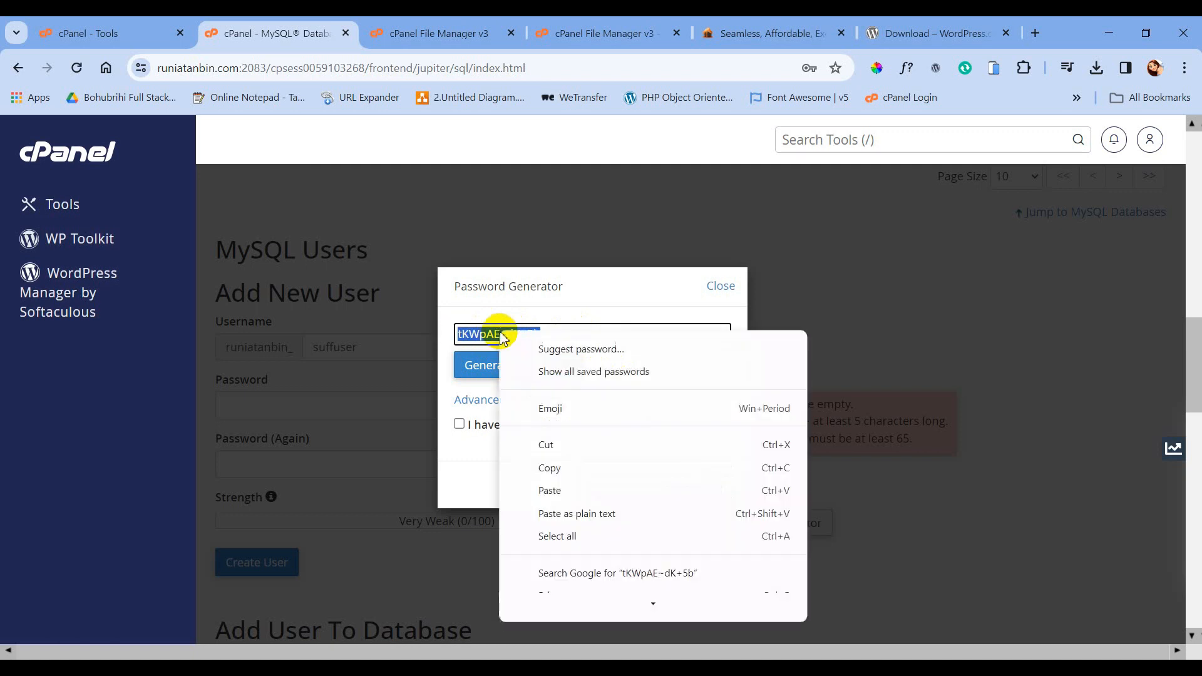
pyautogui.click(551, 469)
pyautogui.hotkey('alt', 'Tab')
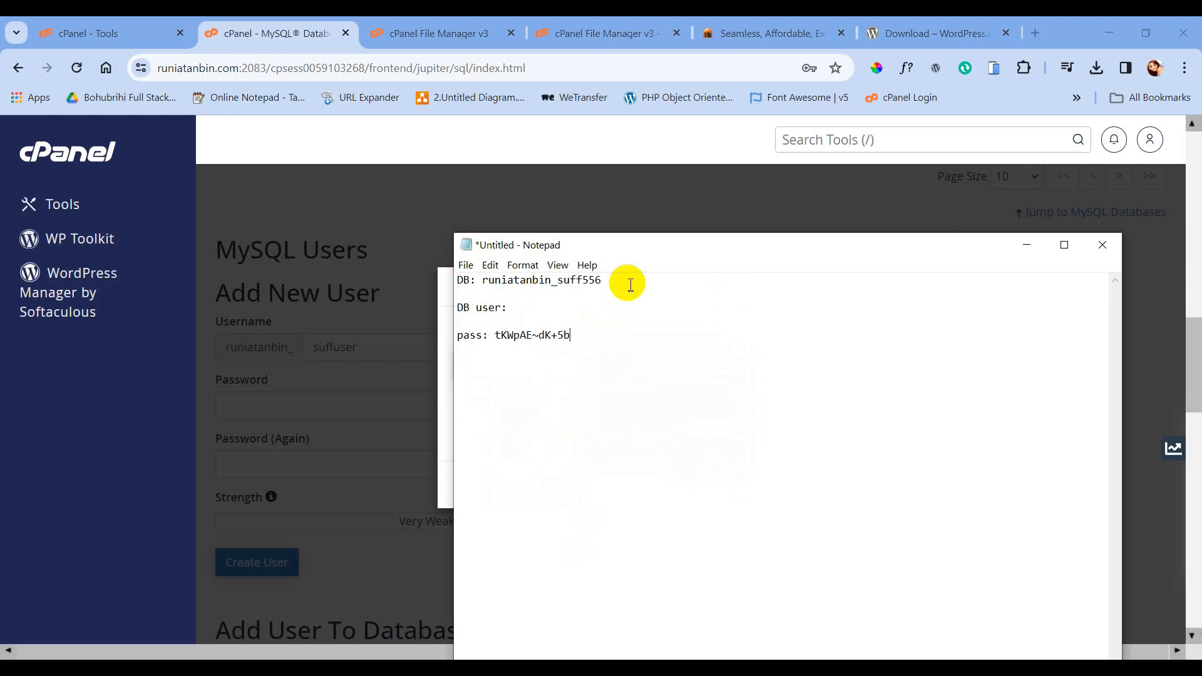
pyautogui.click(367, 436)
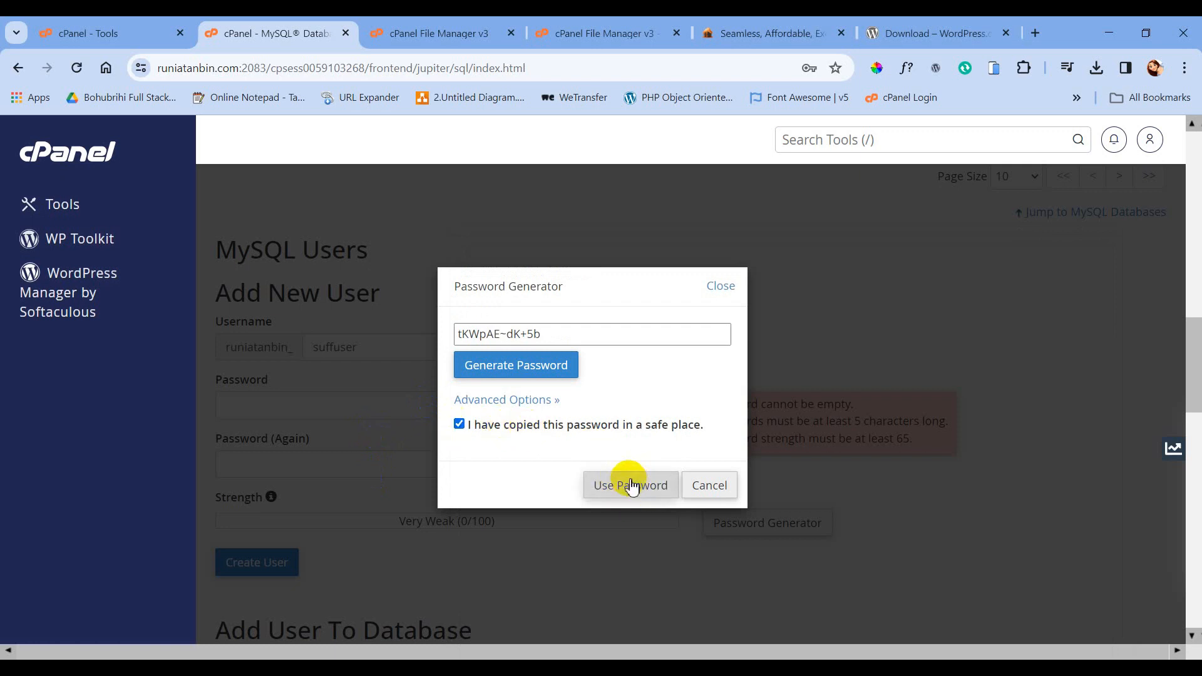
pyautogui.click(631, 486)
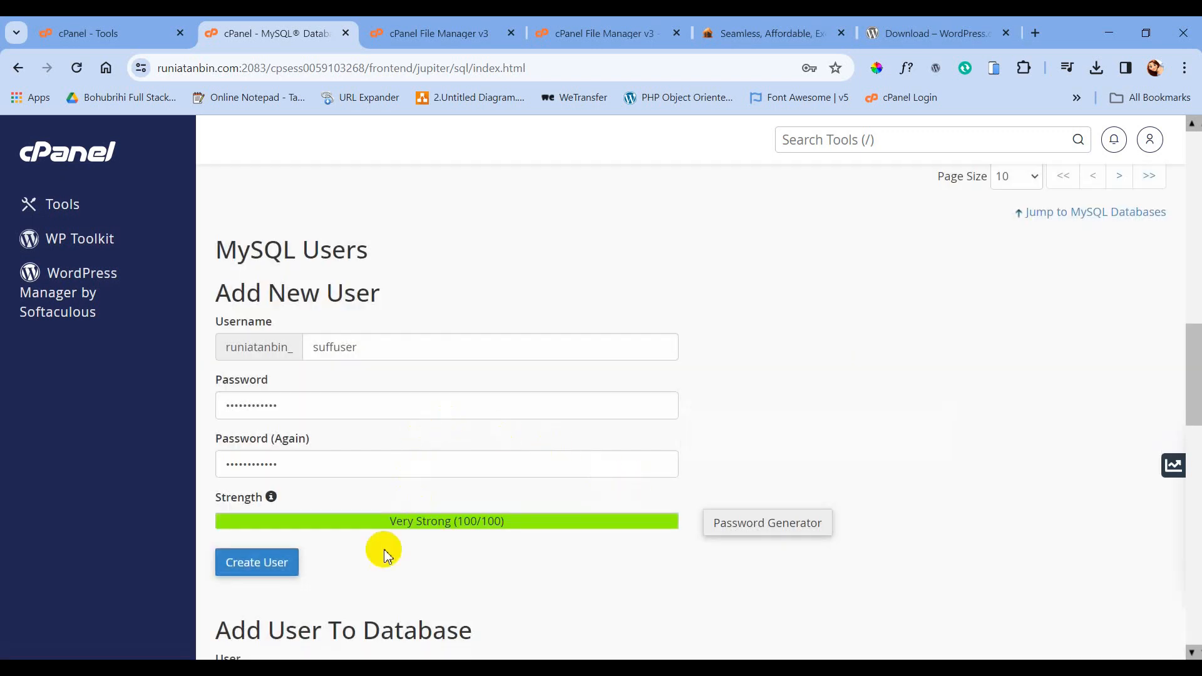
# - Create MySQL user runiatanbin_suffuser, copy its full name for the notes, and return to MySQL Databases
pyautogui.click(271, 569)
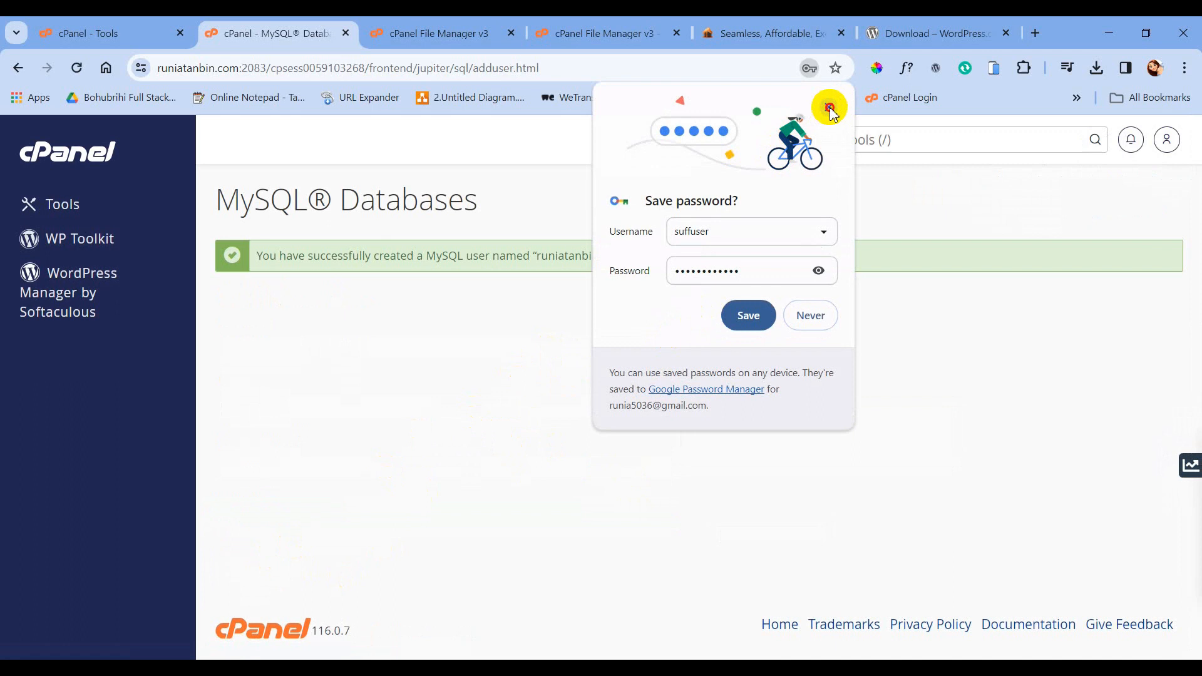
pyautogui.click(829, 106)
pyautogui.moveTo(541, 258); pyautogui.dragTo(647, 257)
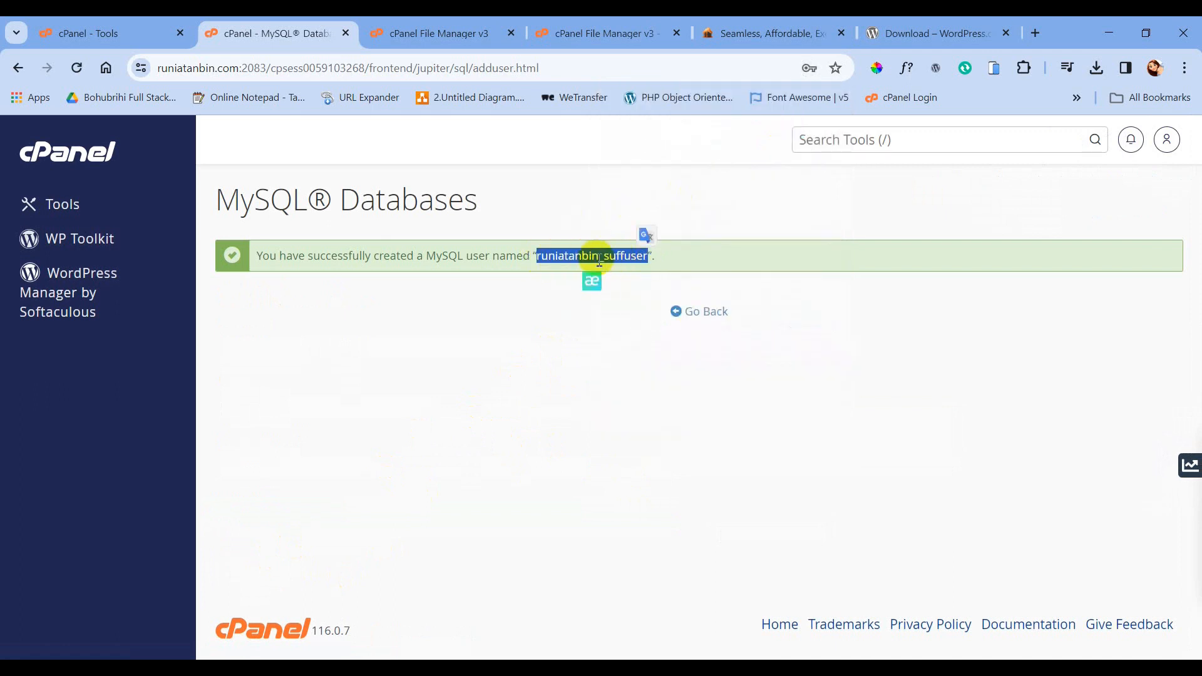
pyautogui.rightClick(595, 257)
pyautogui.click(613, 272)
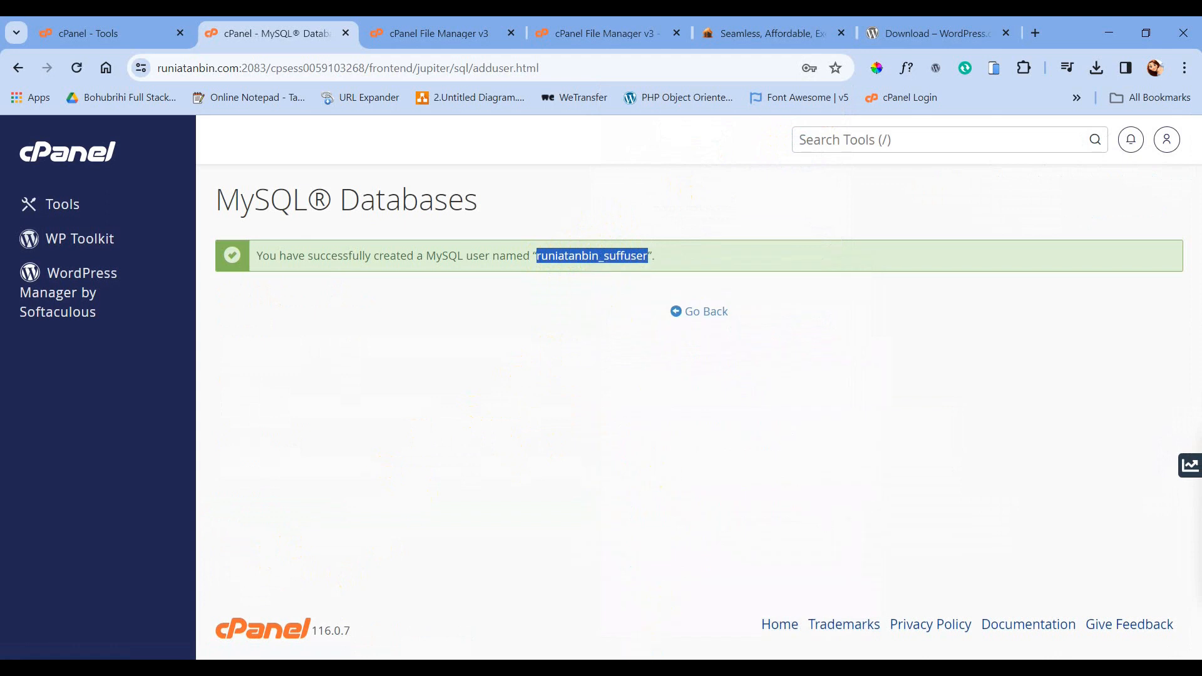
pyautogui.hotkey('alt', 'Tab')
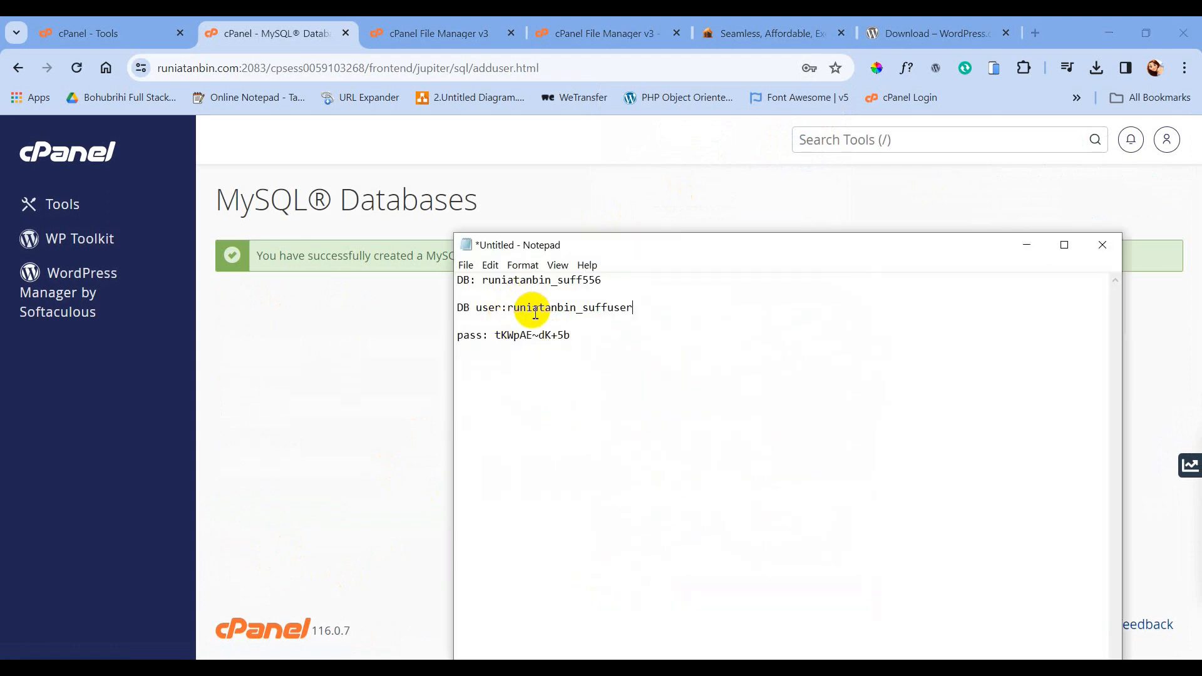
pyautogui.hotkey('alt', 'Tab')
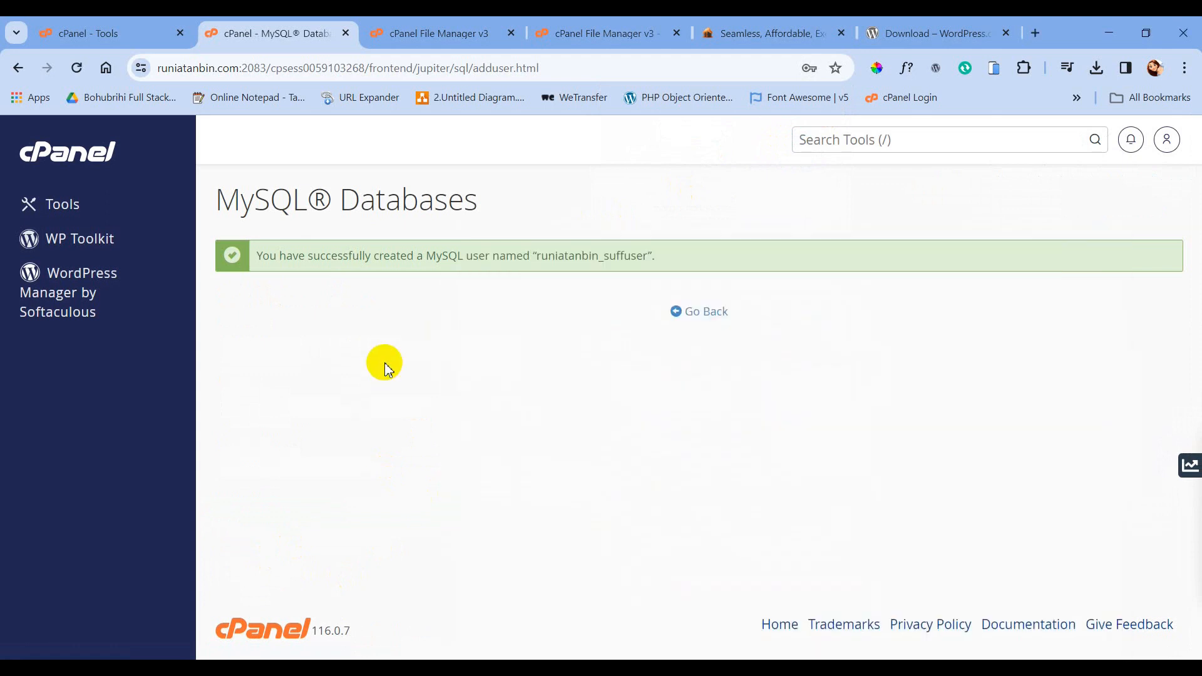
pyautogui.click(695, 316)
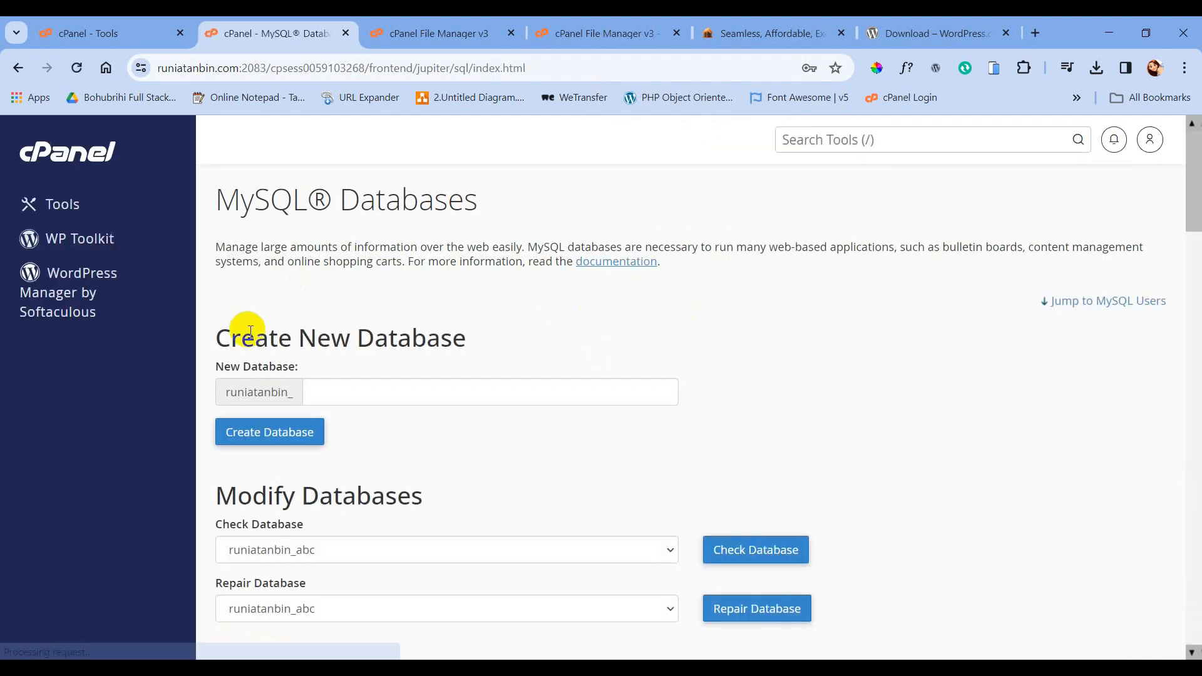
# - Under Add User To Database, pair user runiatanbin_suffuser with database runiatanbin_suff556 and add it
pyautogui.scroll(-15, 354, 294)
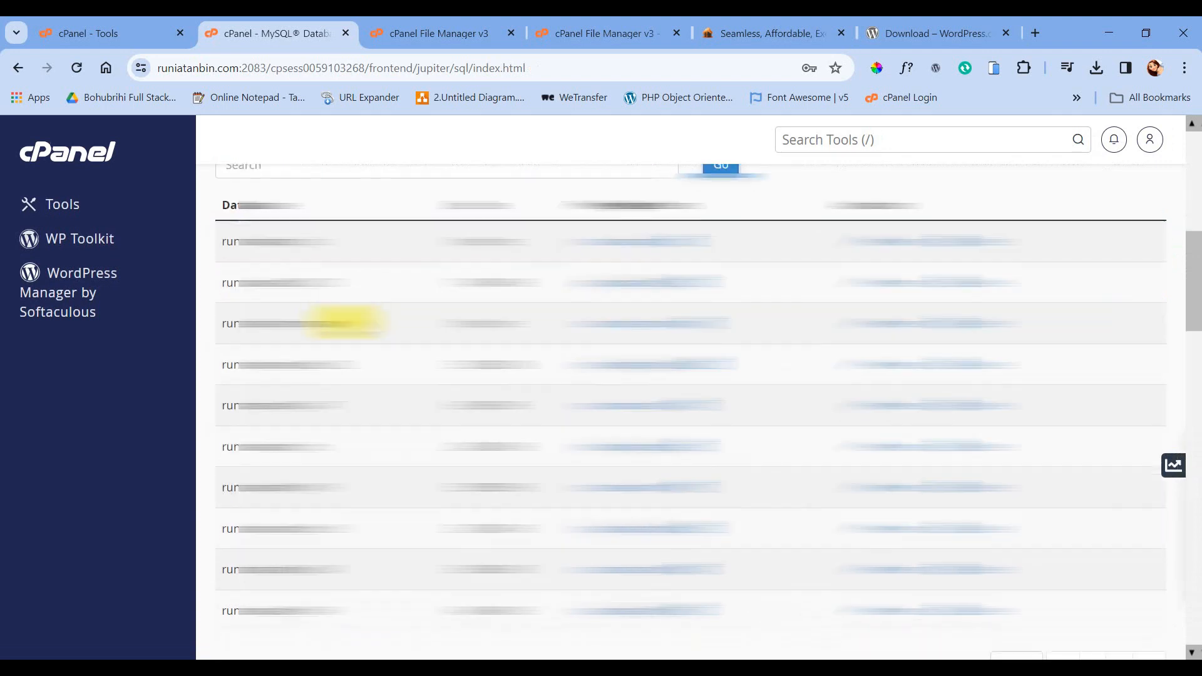
pyautogui.scroll(-6, 347, 319)
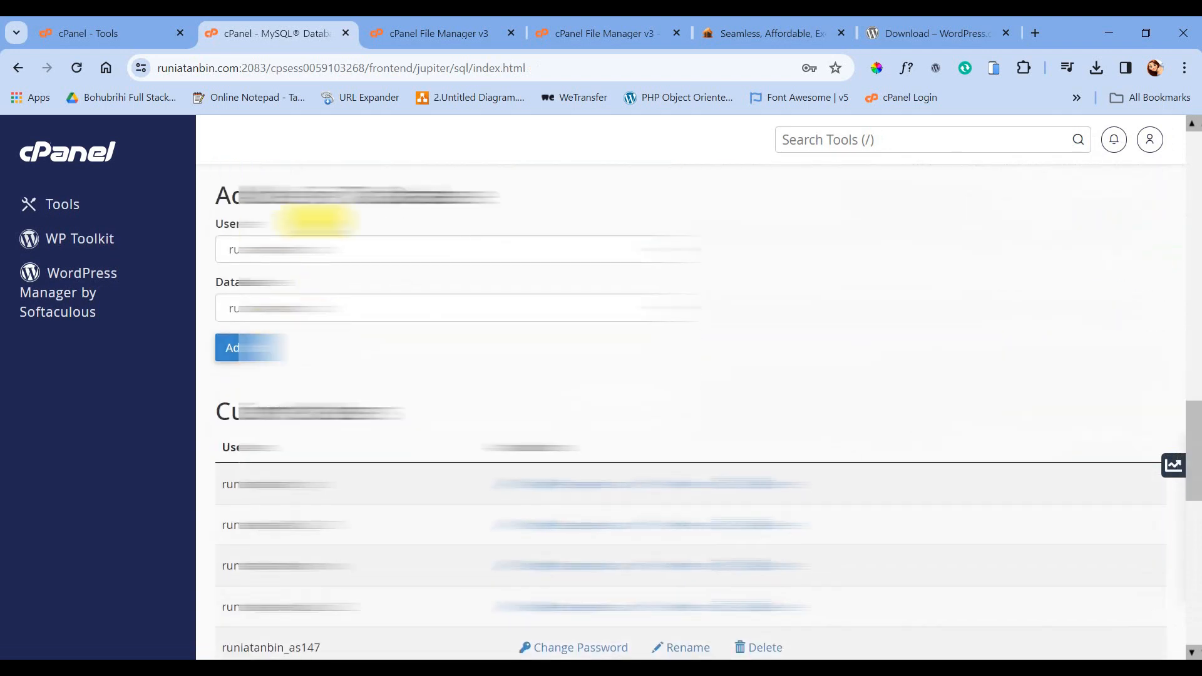
pyautogui.moveTo(227, 198); pyautogui.dragTo(477, 196)
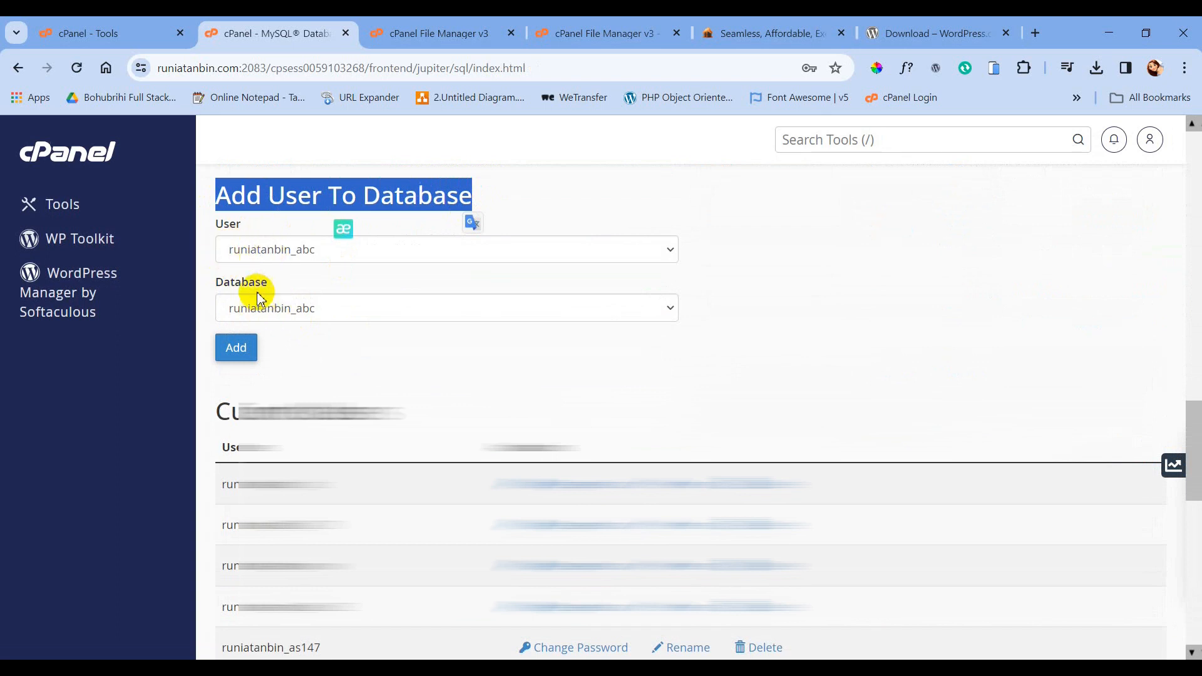
pyautogui.click(290, 250)
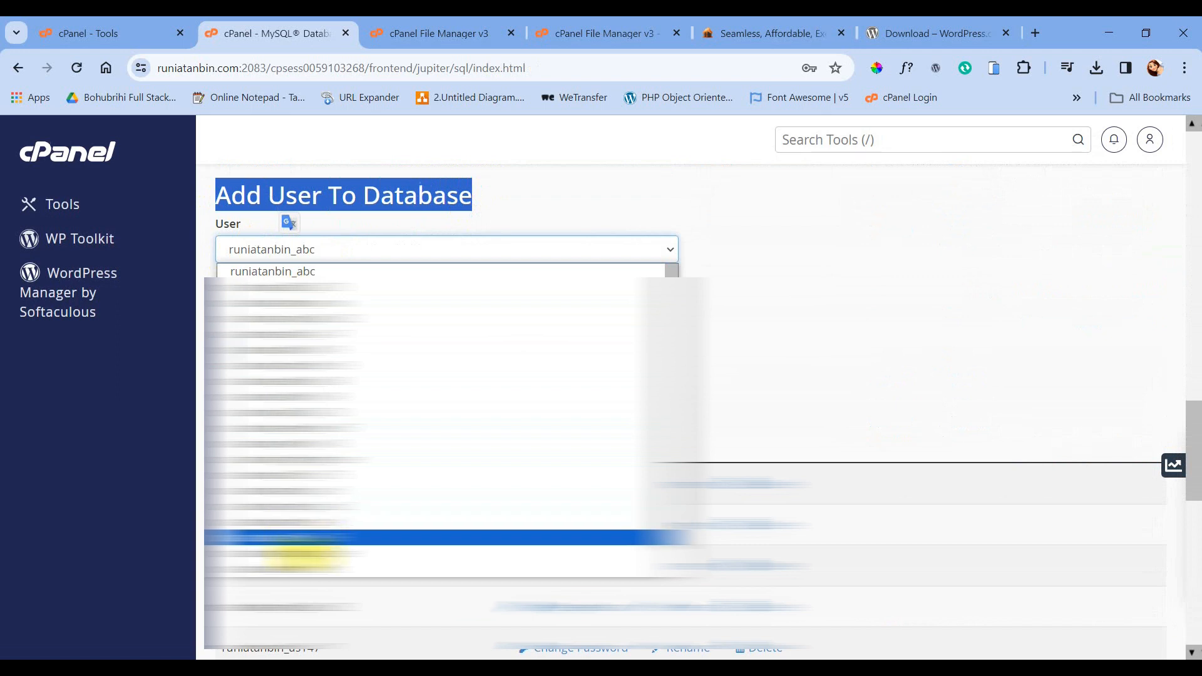
pyautogui.click(307, 551)
pyautogui.click(303, 309)
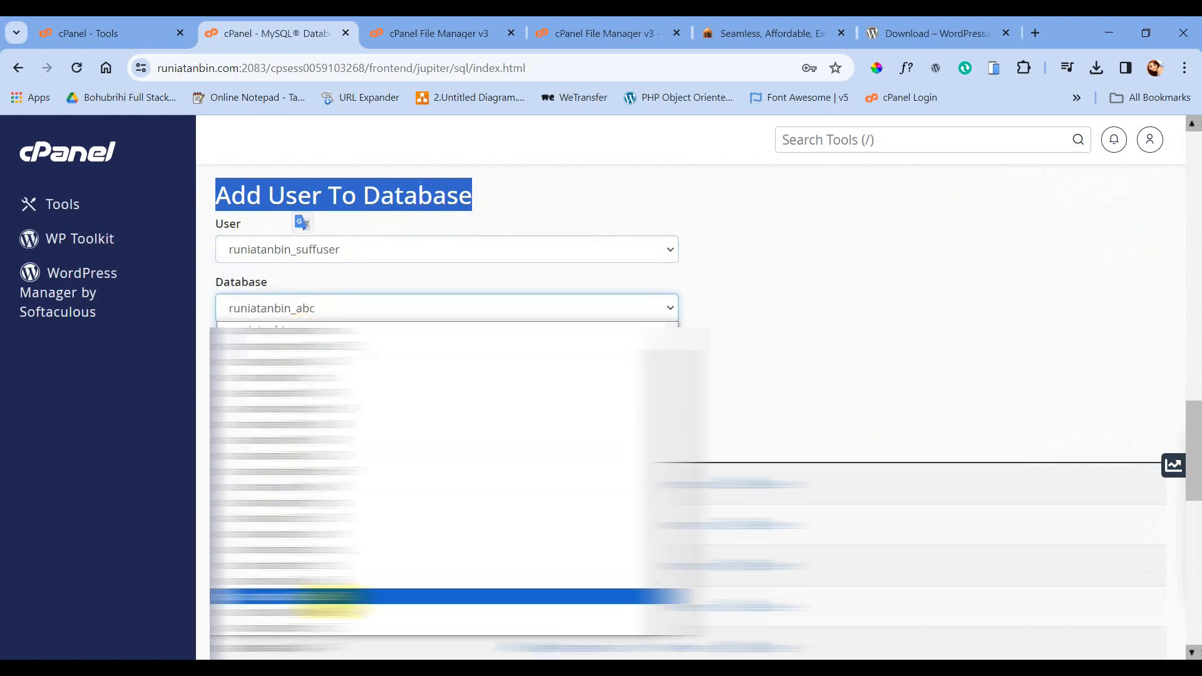
pyautogui.click(332, 596)
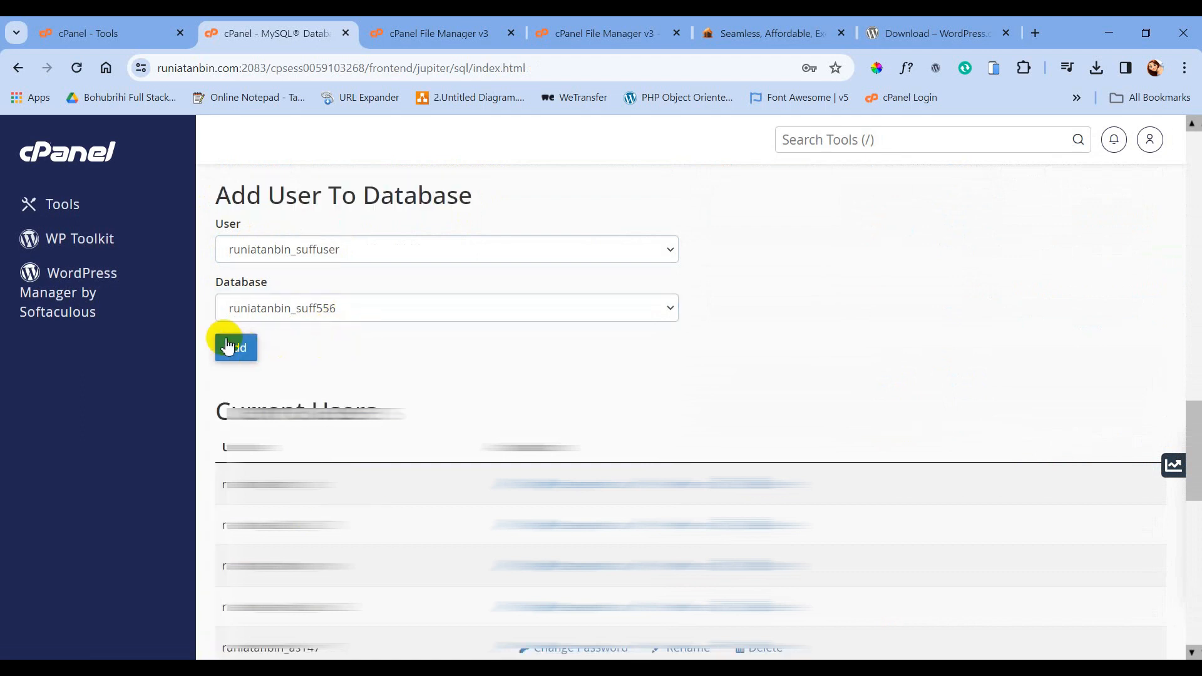
pyautogui.click(241, 352)
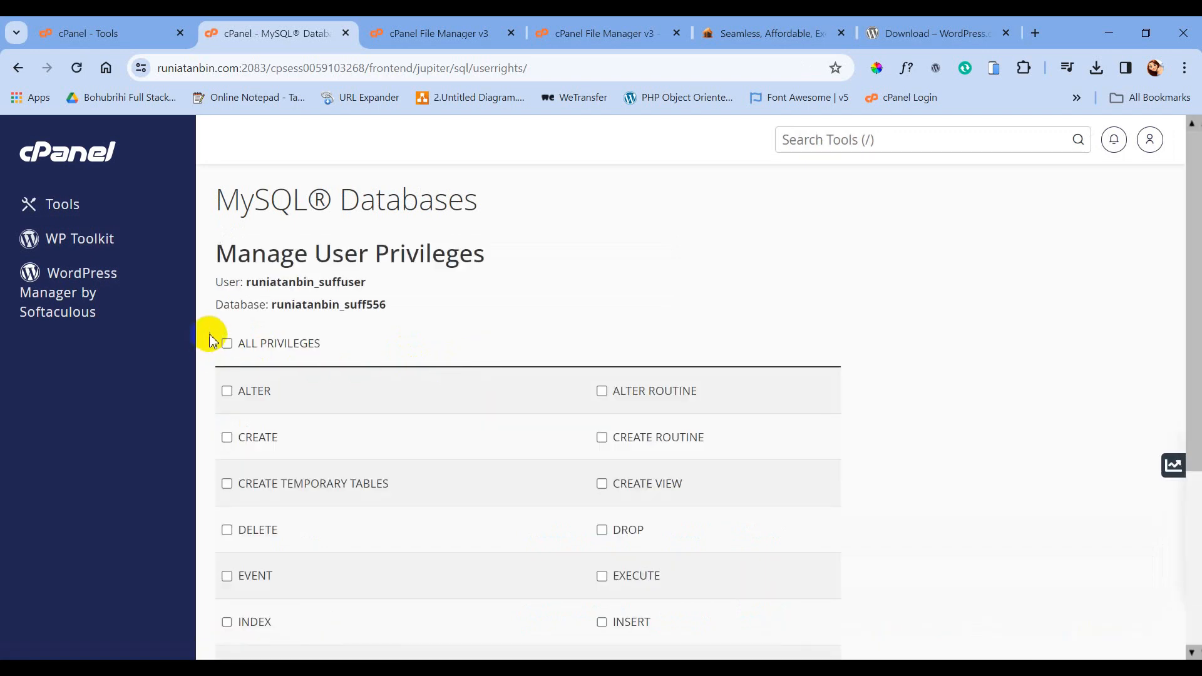
# - Grant ALL PRIVILEGES to runiatanbin_suffuser on runiatanbin_suff556, save the changes, and go back
pyautogui.click(227, 344)
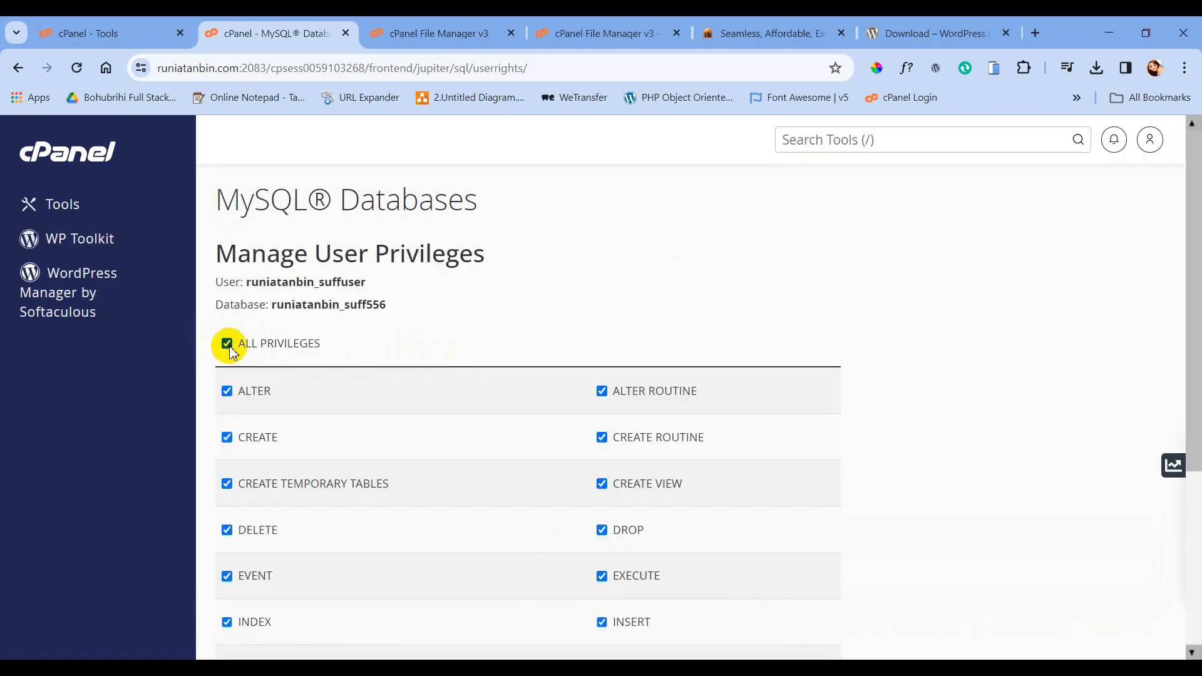
pyautogui.scroll(-4, 317, 341)
pyautogui.click(253, 536)
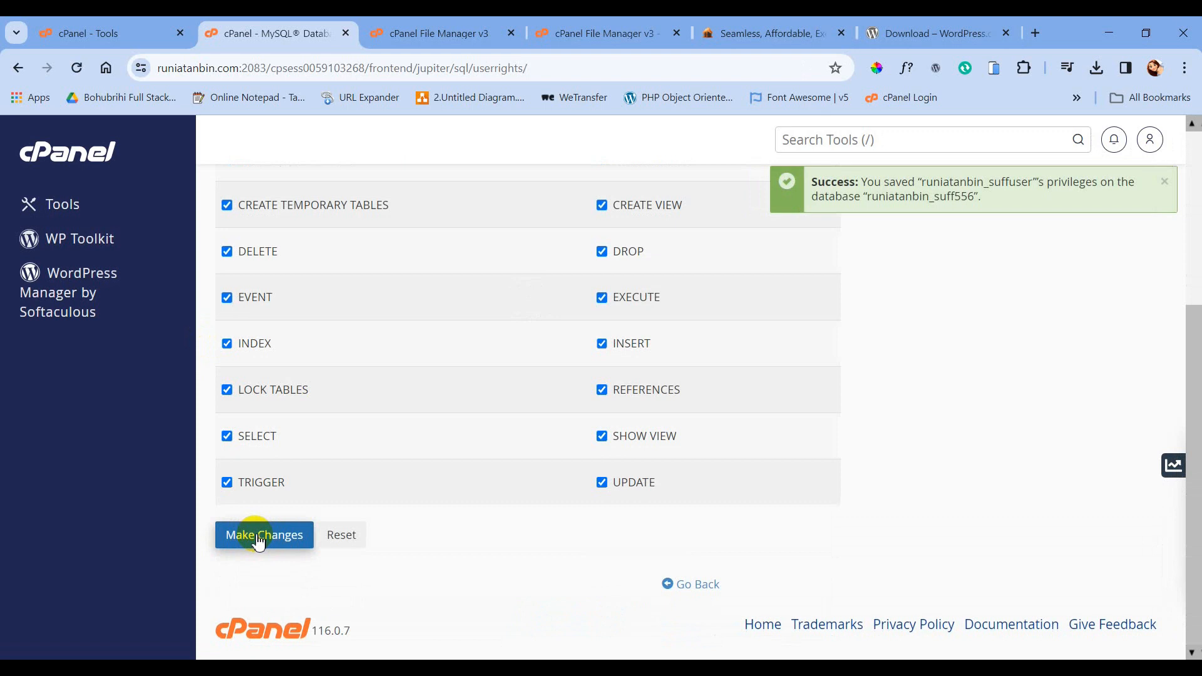
pyautogui.click(694, 588)
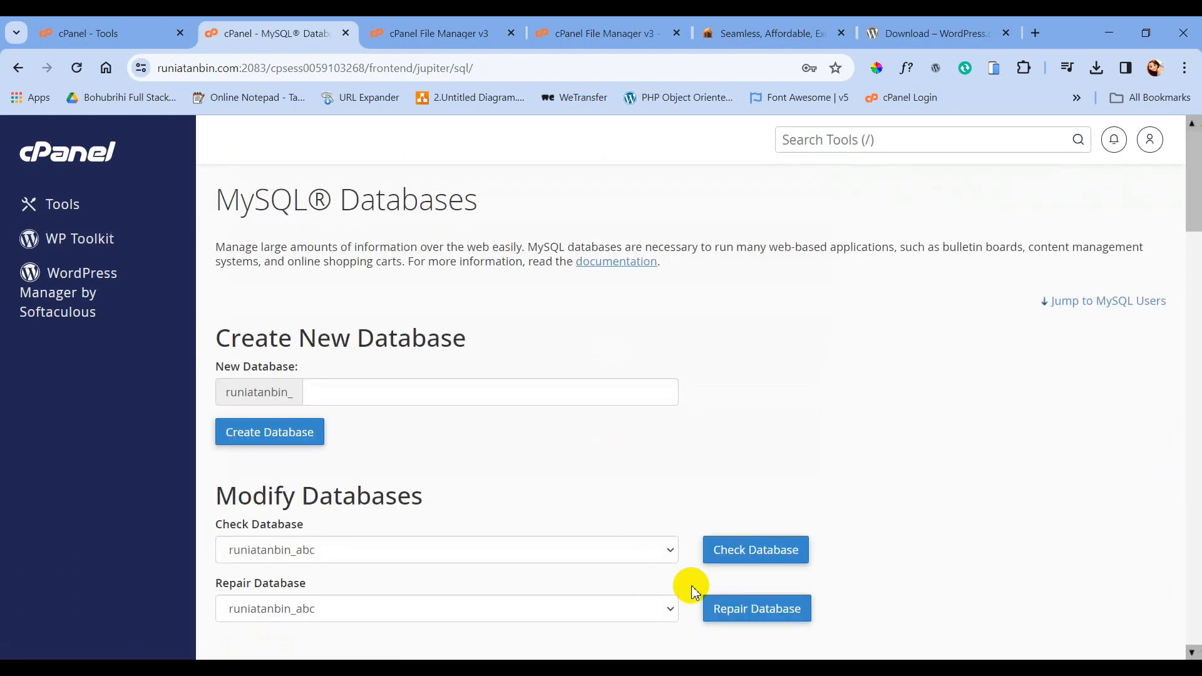
# - Open cPanel's Domains page in a new tab from the Tools page
pyautogui.click(102, 31)
pyautogui.scroll(8, 474, 357)
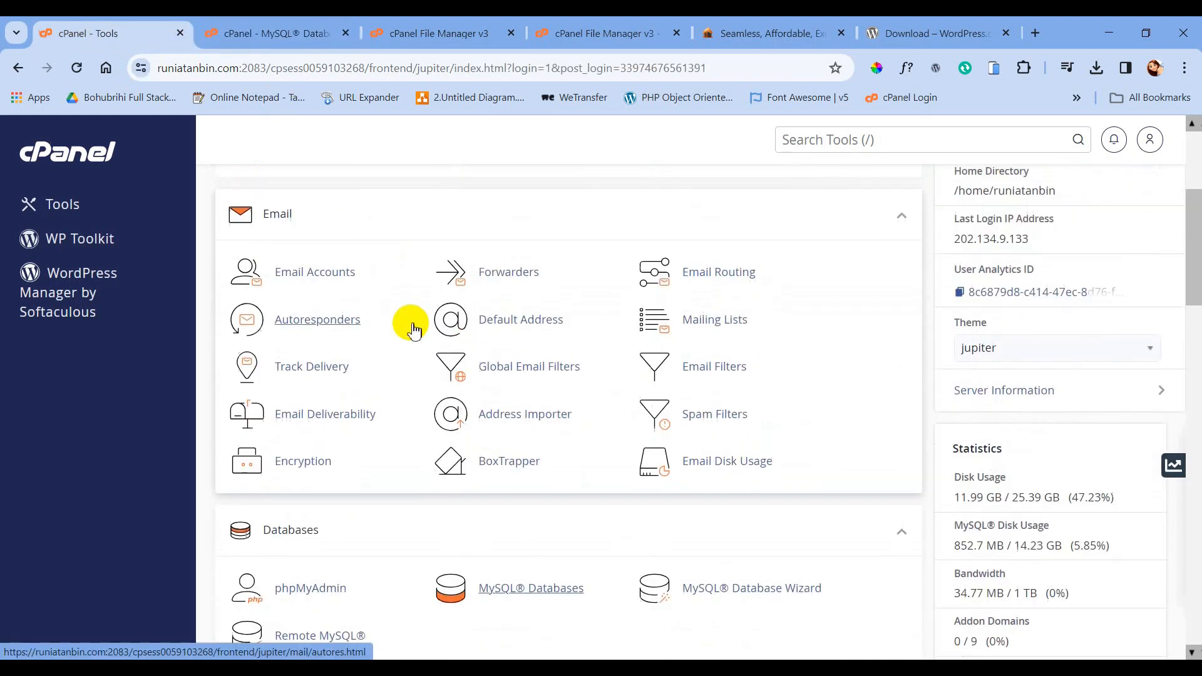
pyautogui.scroll(-8, 411, 325)
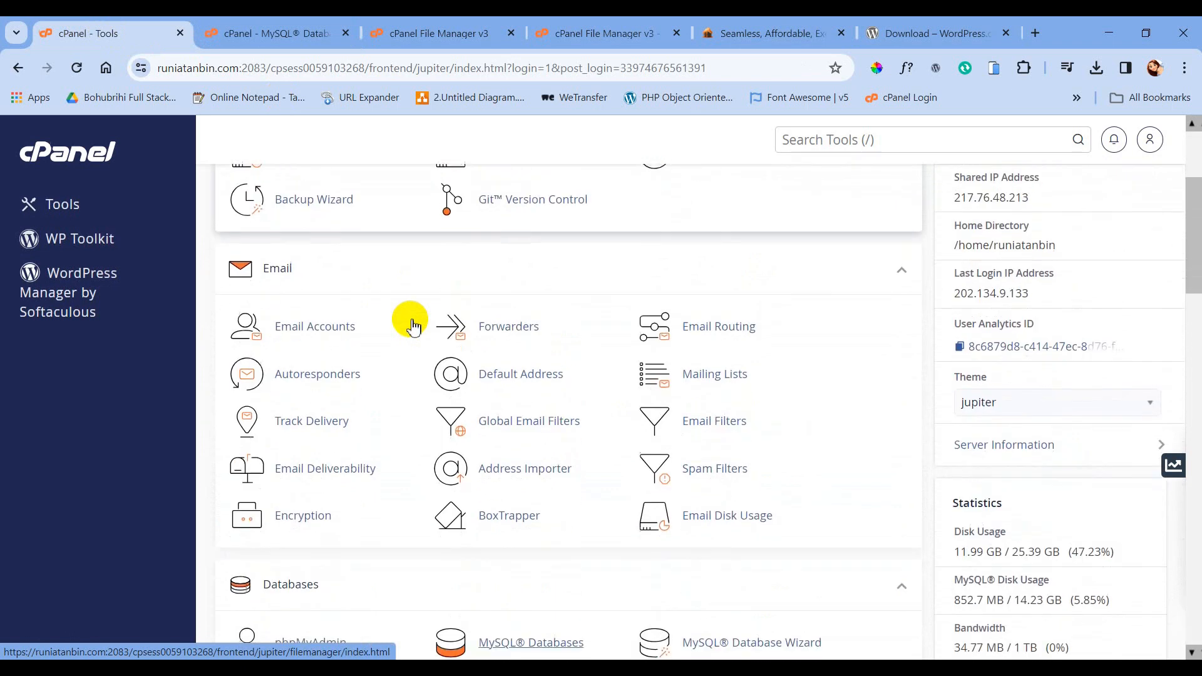
pyautogui.scroll(-3, 412, 326)
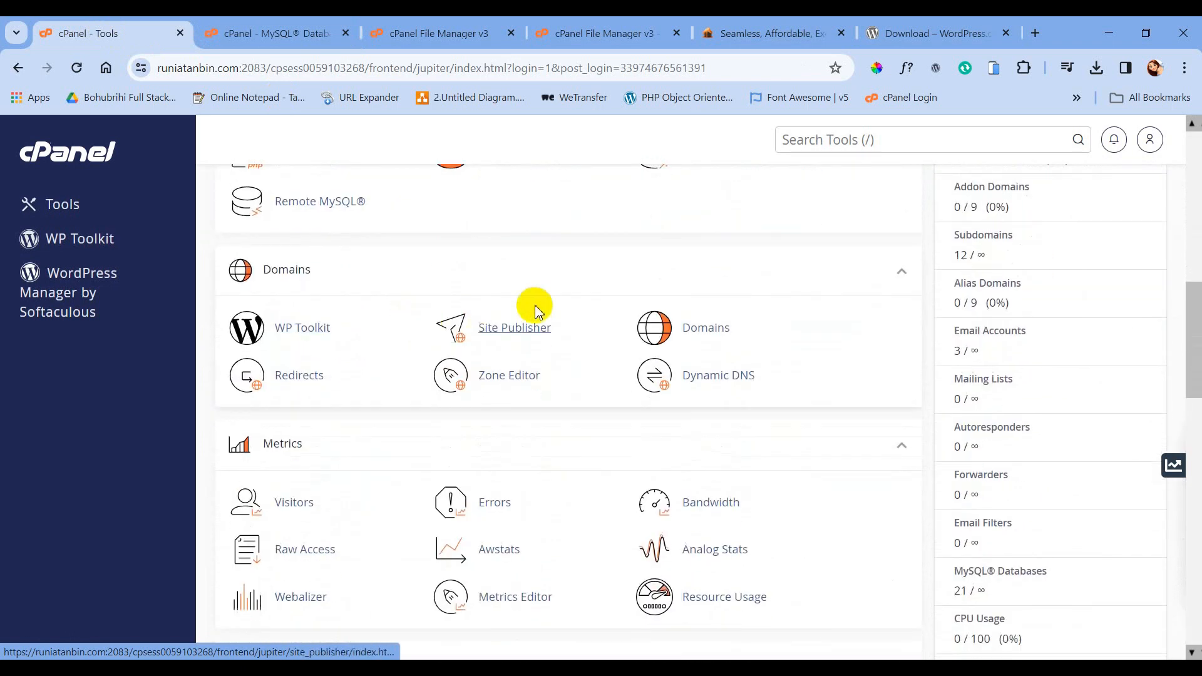
pyautogui.keyDown('ctrl'); pyautogui.click(706, 328); pyautogui.keyUp('ctrl')
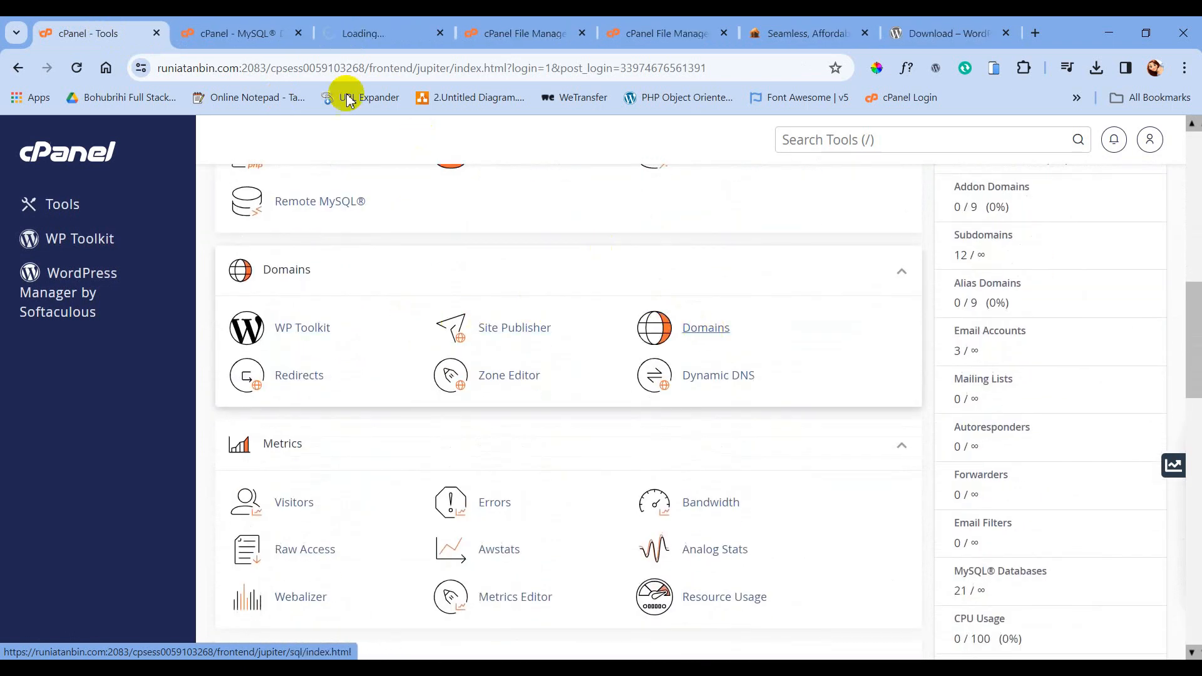
pyautogui.click(367, 39)
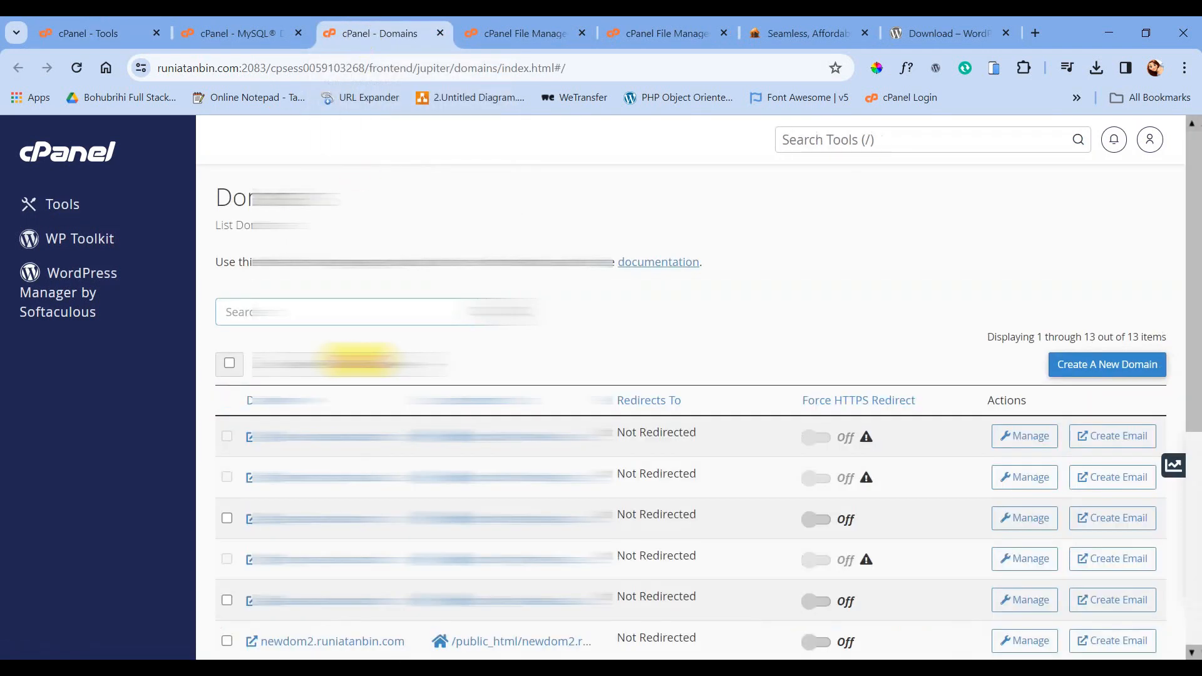
# - Launch the sufficient.runiatanbin.com subdomain's site in its own tab
pyautogui.scroll(-6, 360, 374)
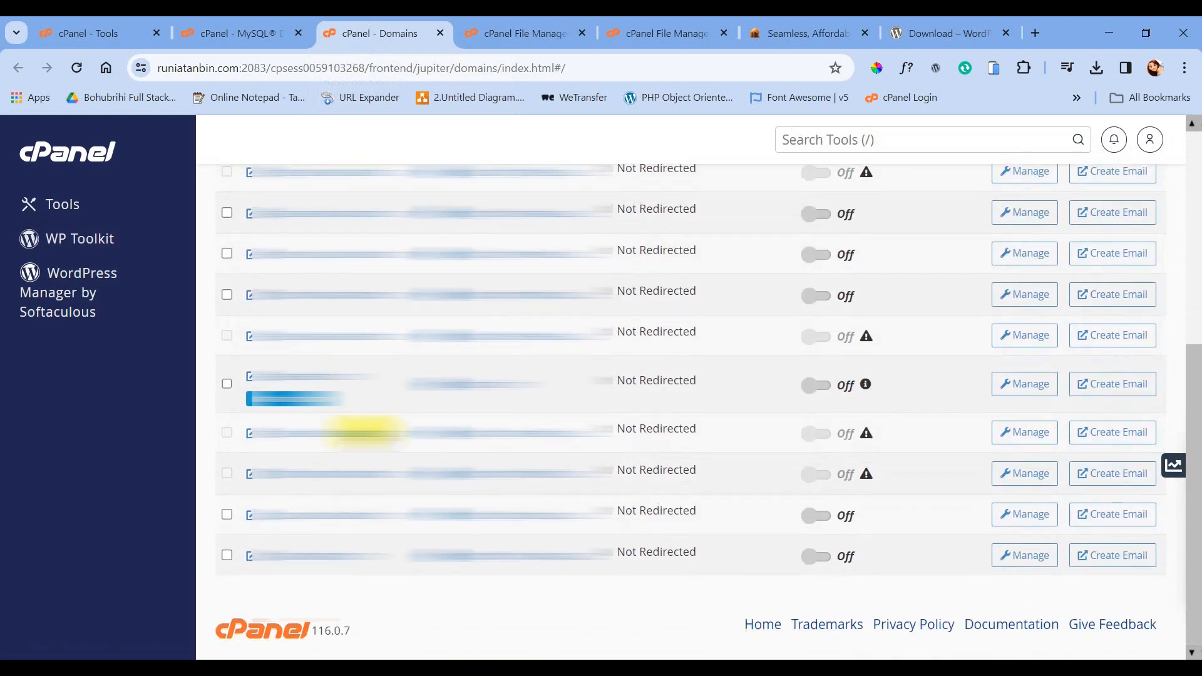
pyautogui.click(325, 477)
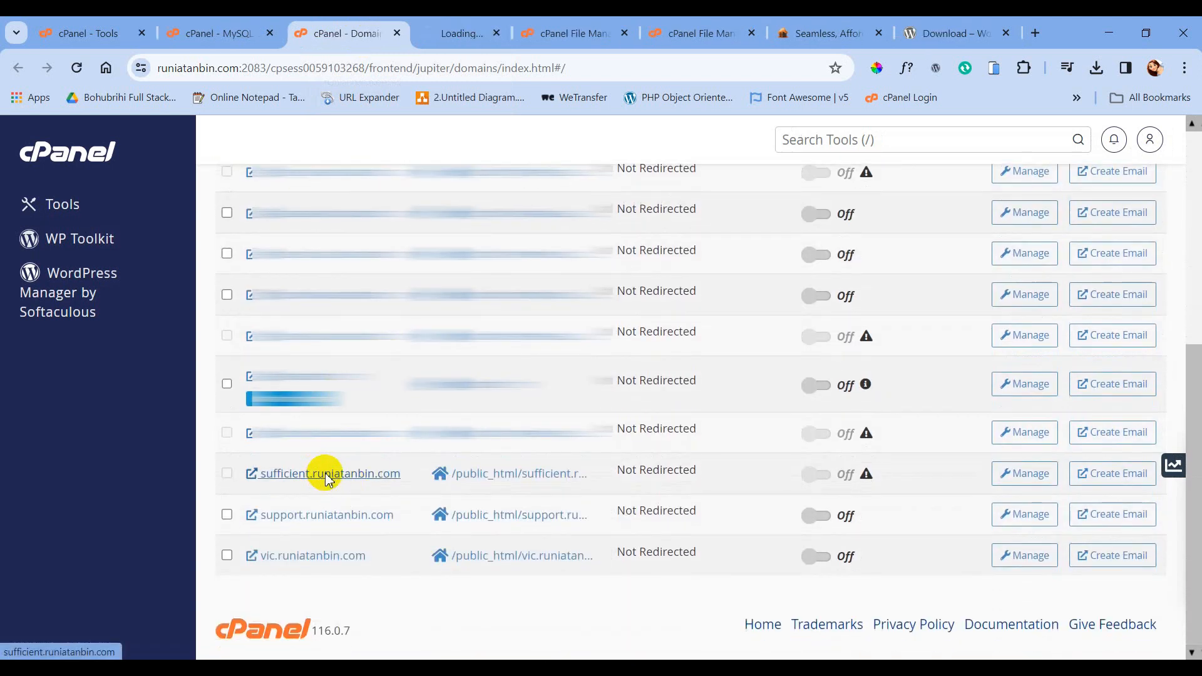
pyautogui.click(470, 34)
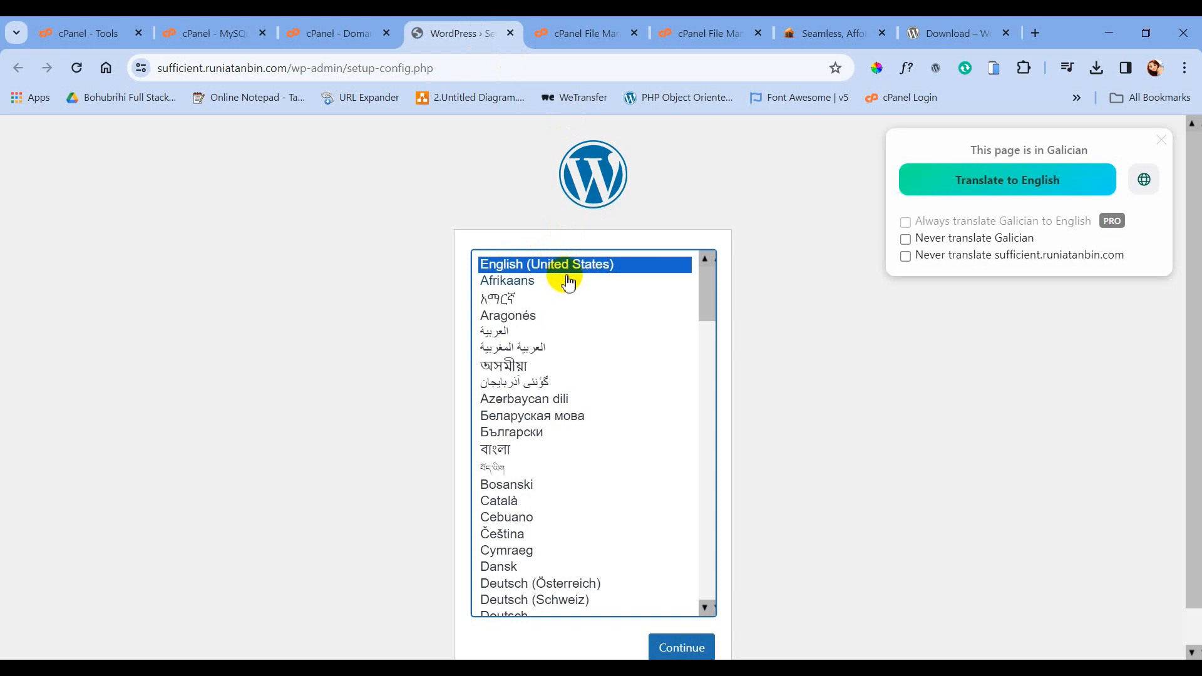
# - Zoom the page out and continue the setup in English (United States)
pyautogui.scroll(-2, 692, 303)
pyautogui.scroll(2, 692, 303)
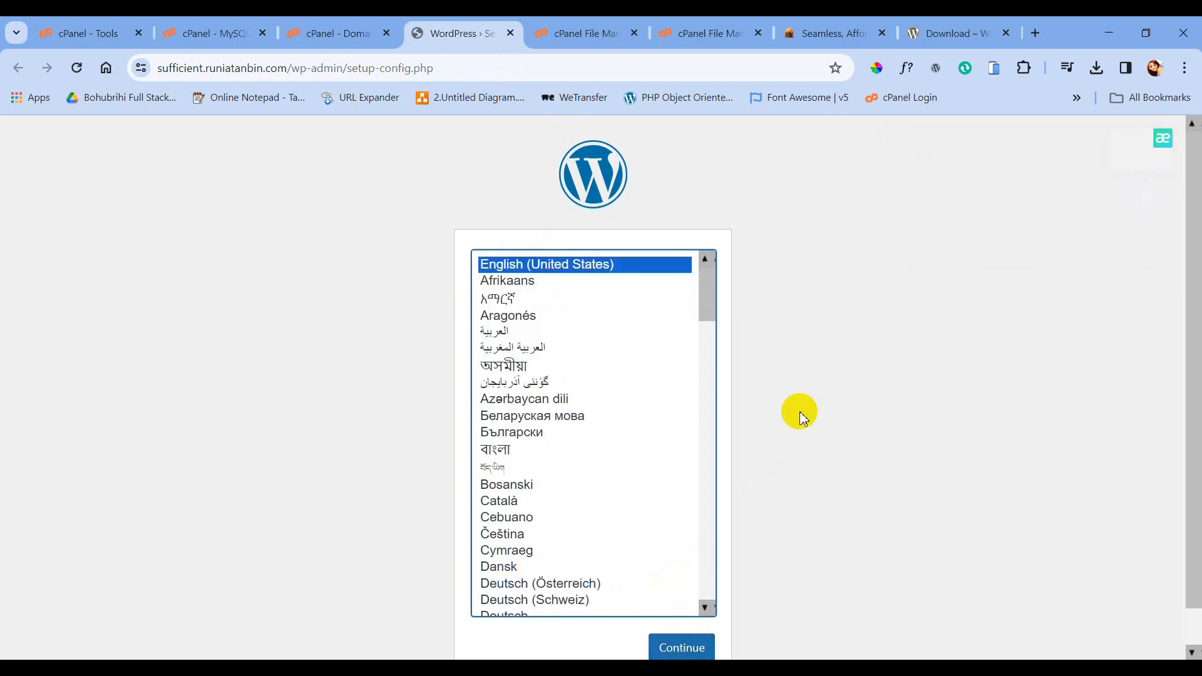
pyautogui.hotkey('ctrl', '-')
pyautogui.click(675, 595)
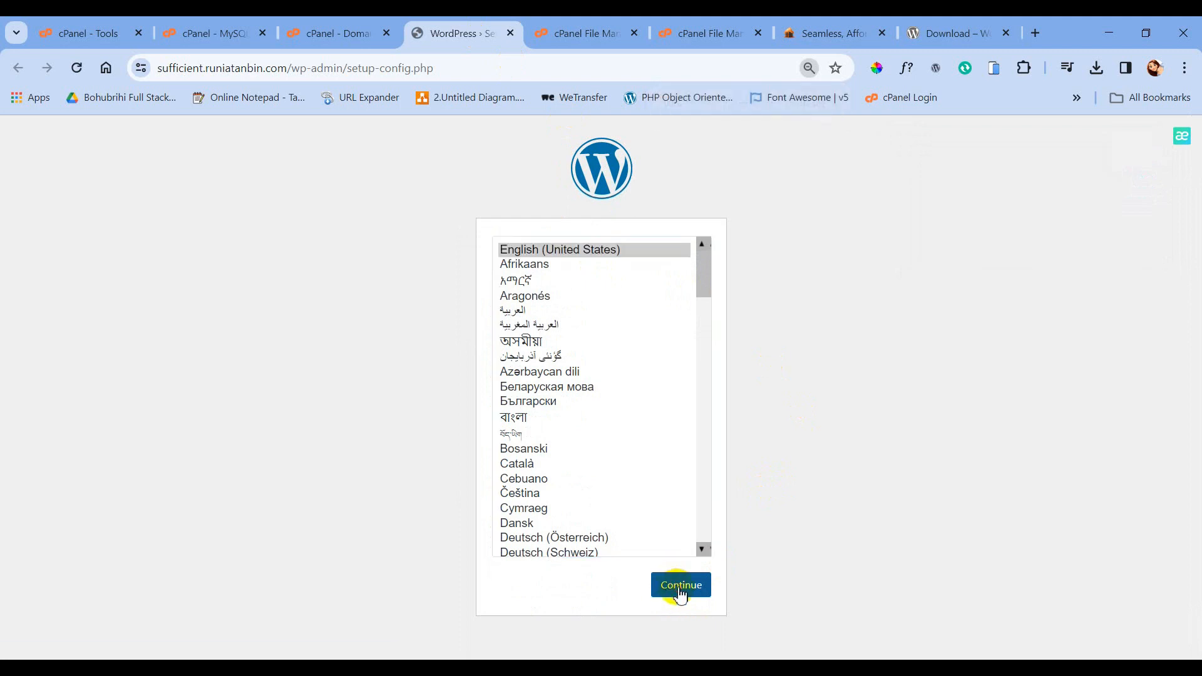
# - Review the required database name, username and password, then proceed to the connection form
pyautogui.moveTo(431, 277); pyautogui.dragTo(370, 277)
pyautogui.moveTo(436, 294); pyautogui.dragTo(358, 298)
pyautogui.moveTo(440, 311); pyautogui.dragTo(377, 311)
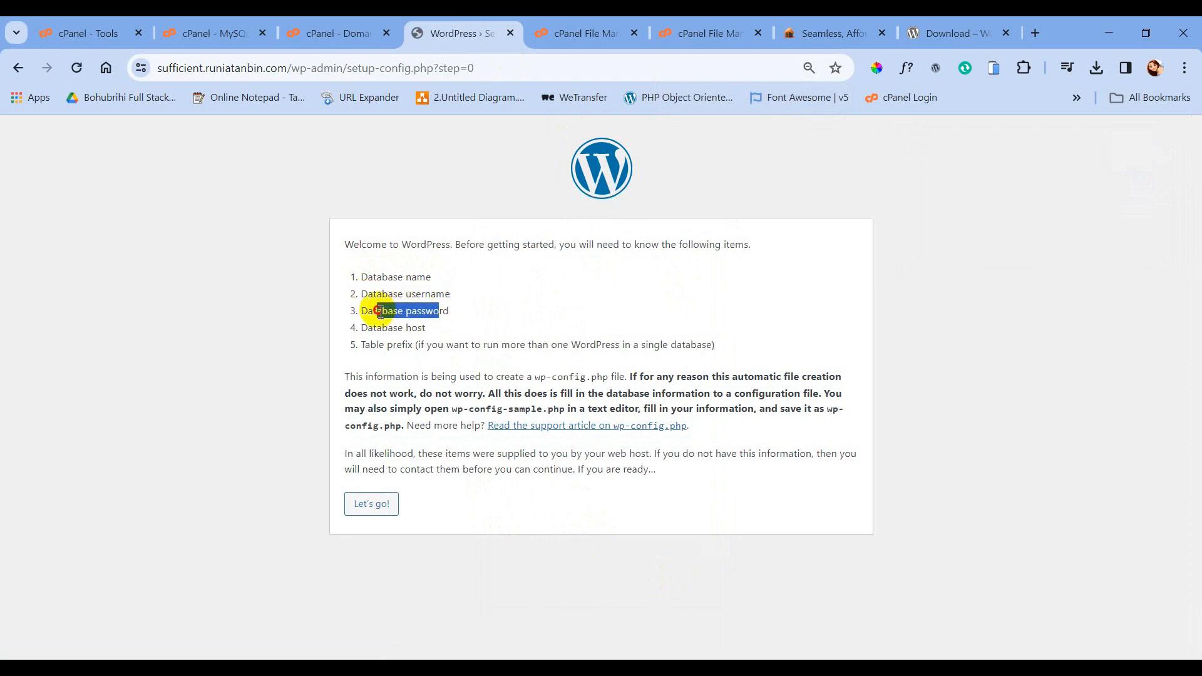
pyautogui.click(367, 509)
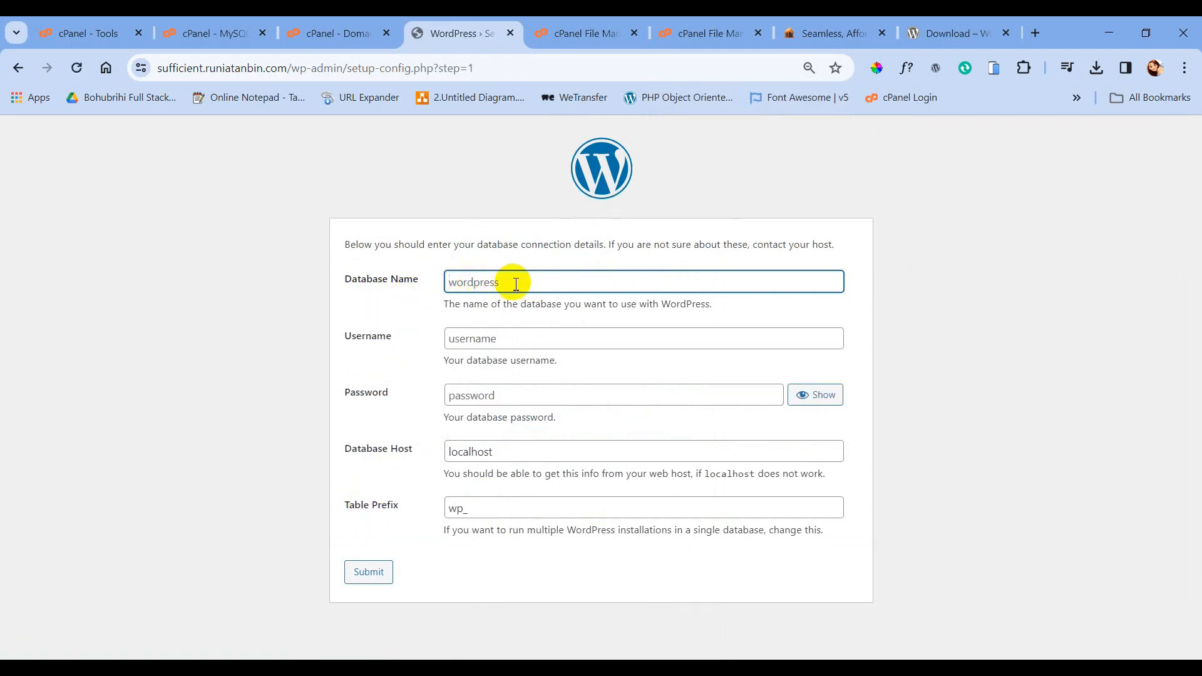
# - Copy the database name and user from the notes into the form's Database Name and Username fields
pyautogui.hotkey('alt', 'Tab')
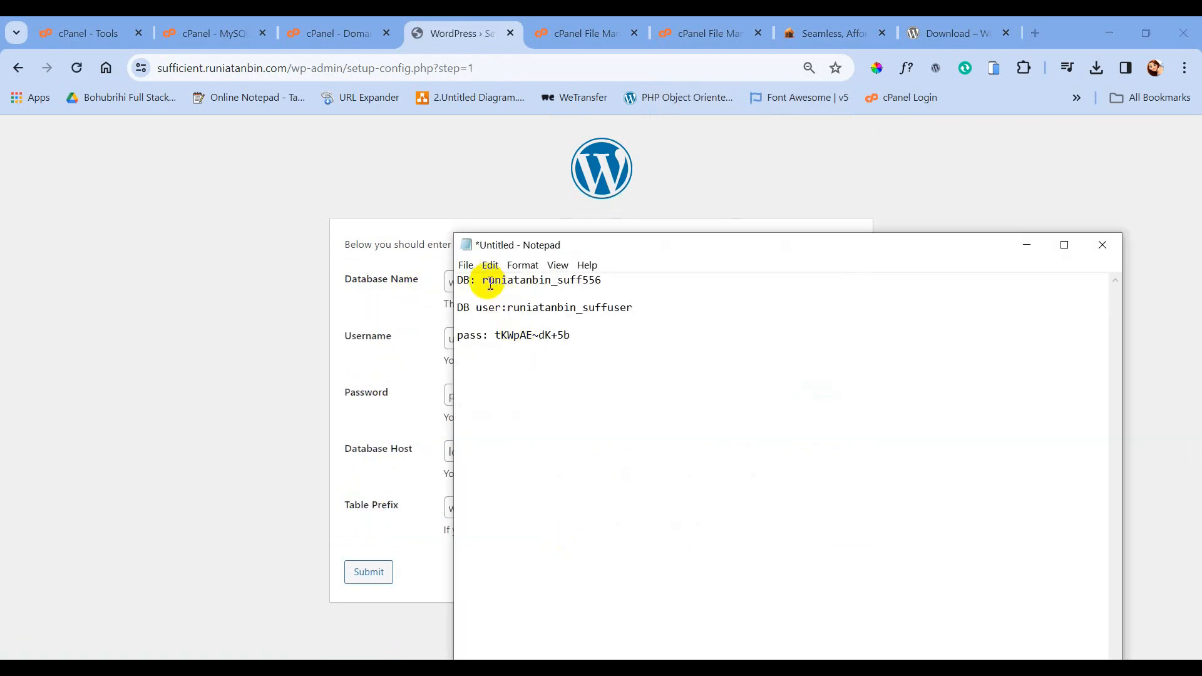
pyautogui.moveTo(485, 281); pyautogui.dragTo(605, 282)
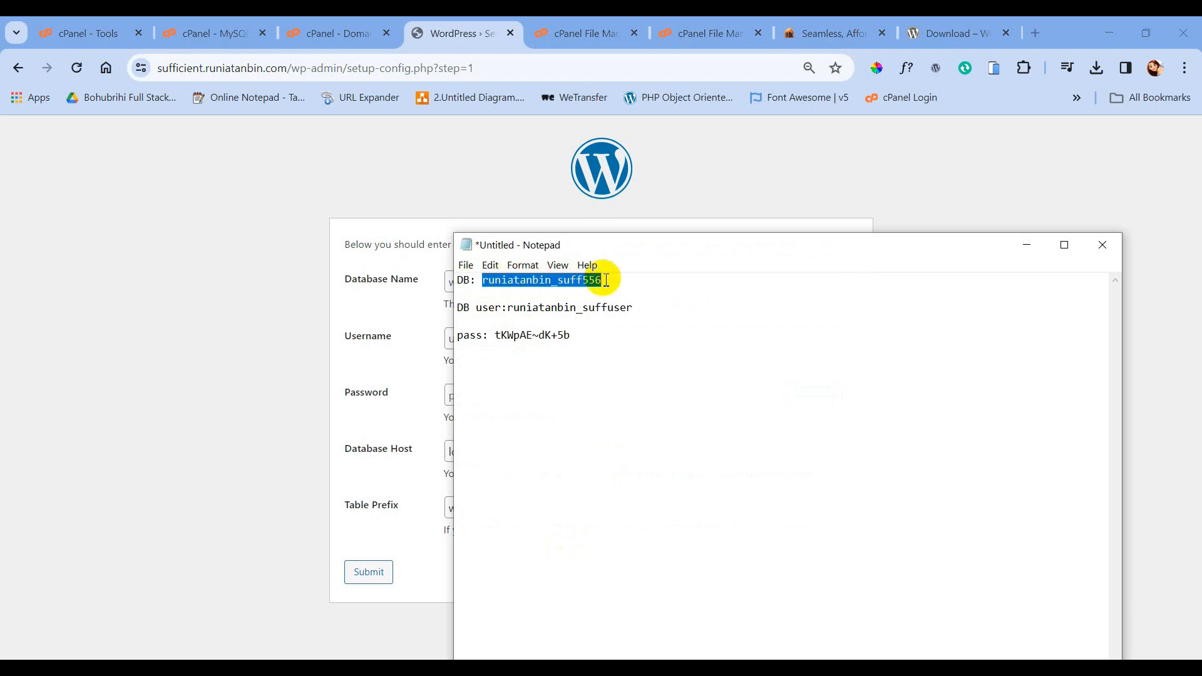
pyautogui.click(388, 307)
pyautogui.click(475, 283)
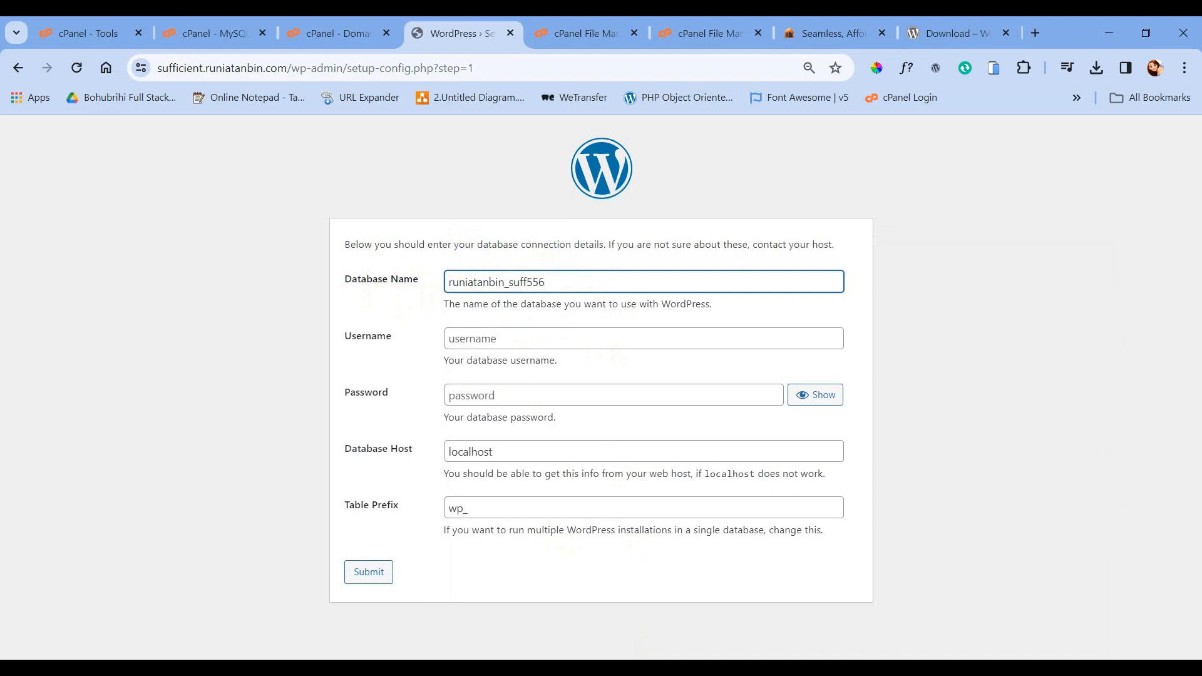
pyautogui.click(604, 658)
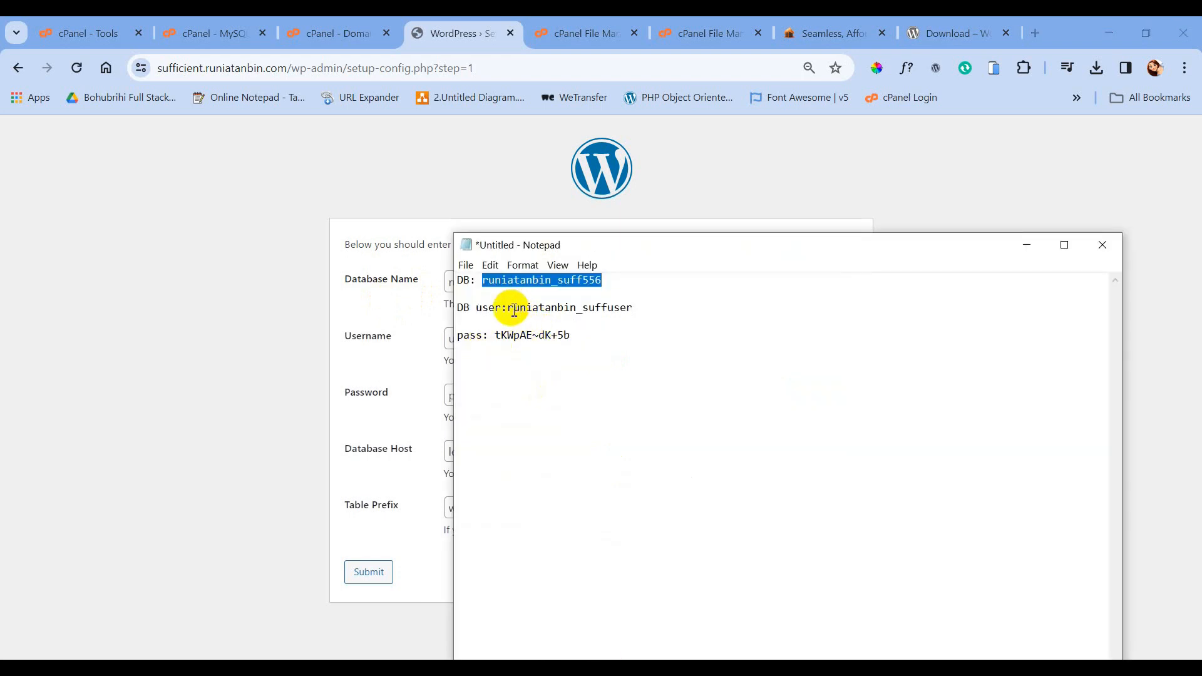
pyautogui.moveTo(508, 308); pyautogui.dragTo(630, 308)
pyautogui.hotkey('ctrl', 'c')
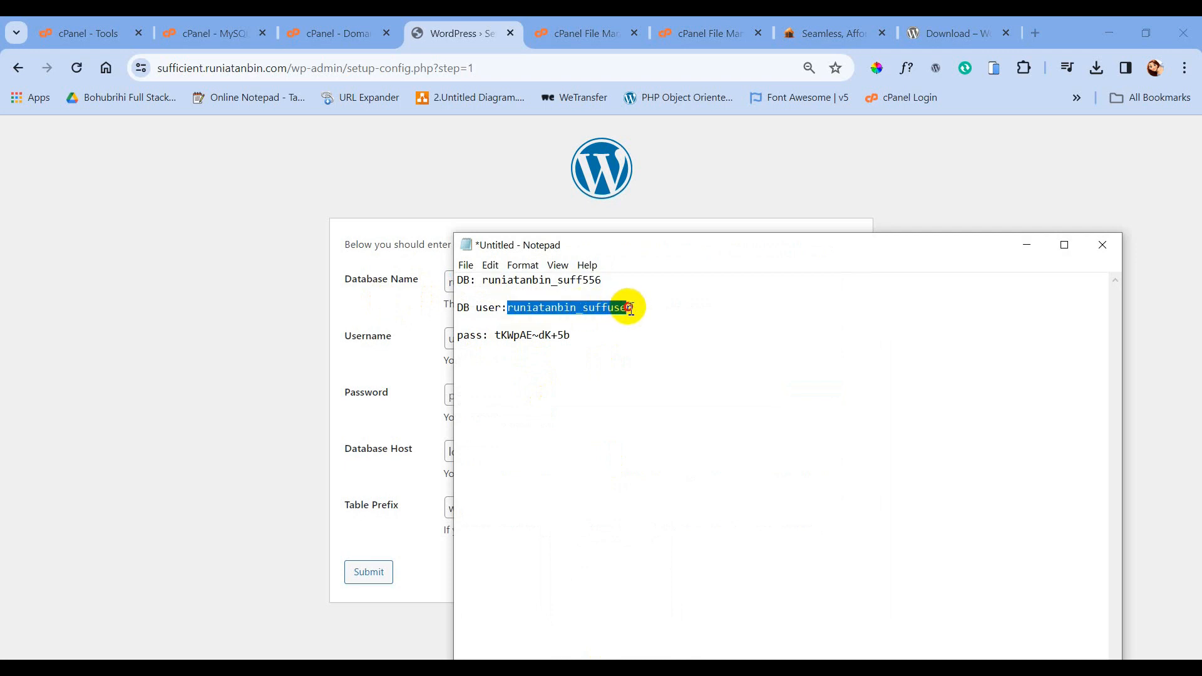
pyautogui.click(401, 336)
pyautogui.click(460, 341)
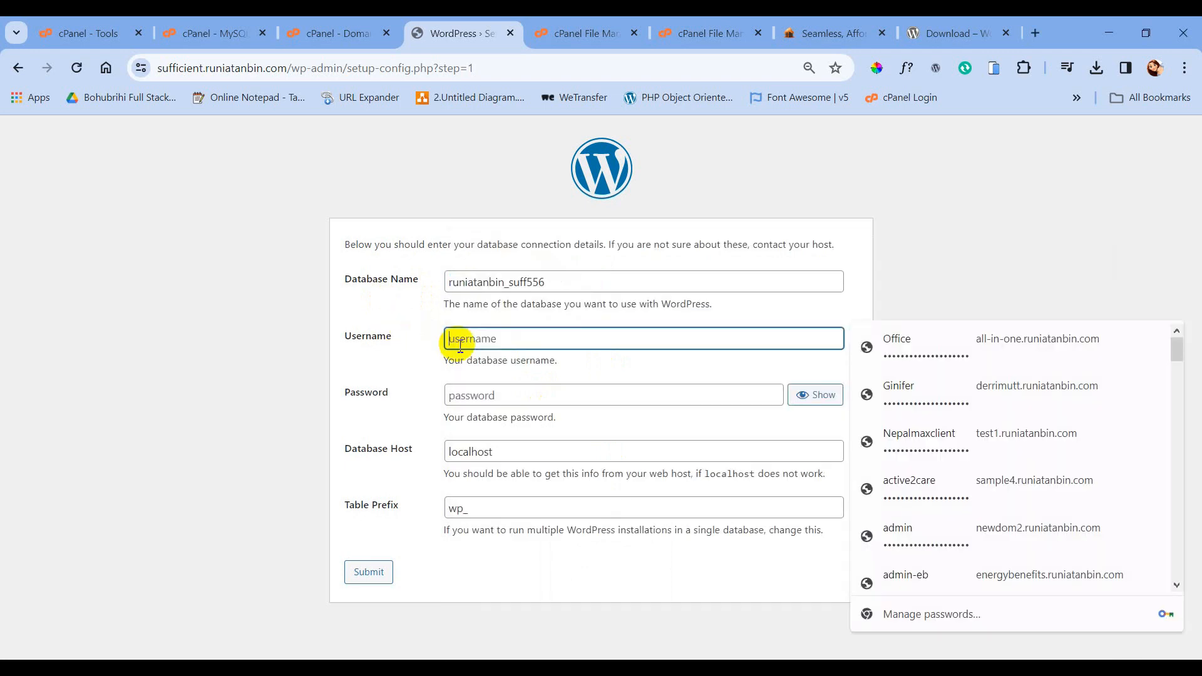
pyautogui.hotkey('ctrl', 'v')
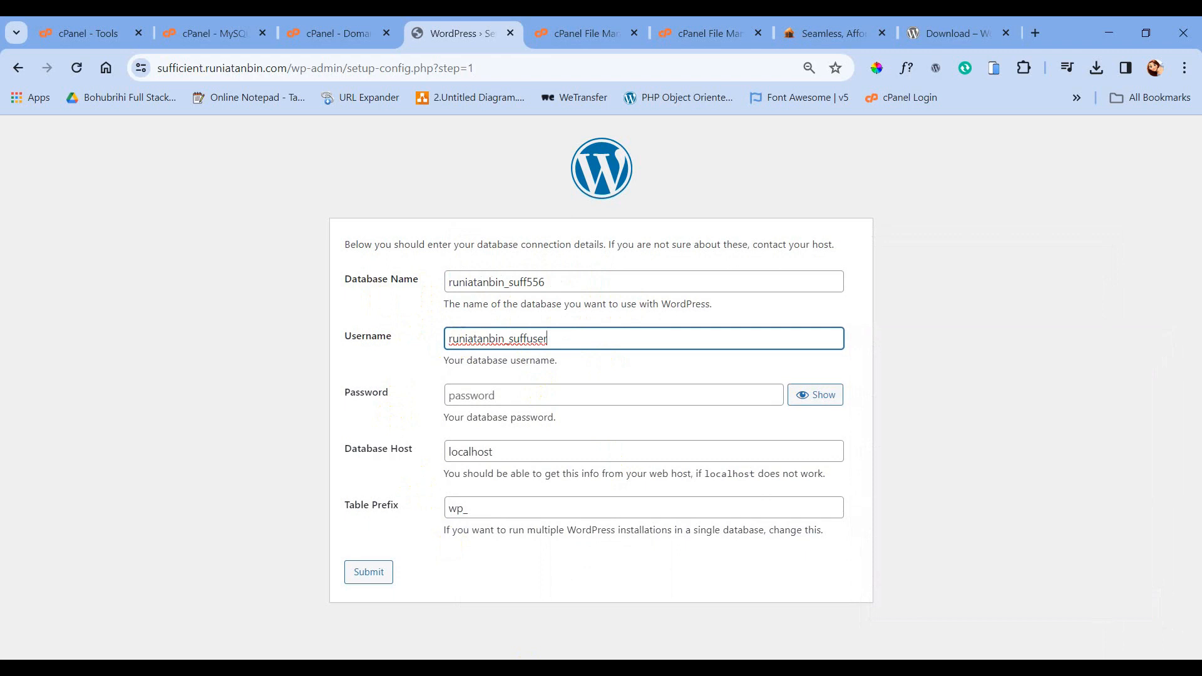
# - Paste the database password from the notes and submit the connection details
pyautogui.hotkey('alt', 'Tab')
pyautogui.moveTo(495, 336); pyautogui.dragTo(561, 338)
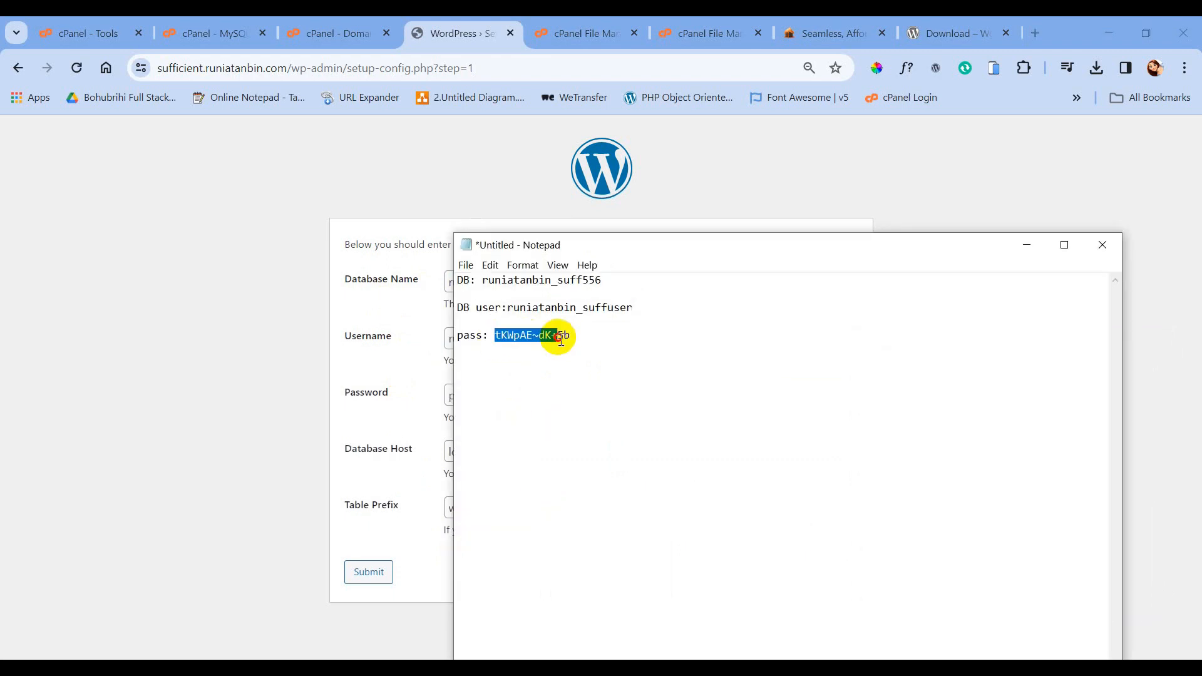
pyautogui.click(383, 400)
pyautogui.click(468, 401)
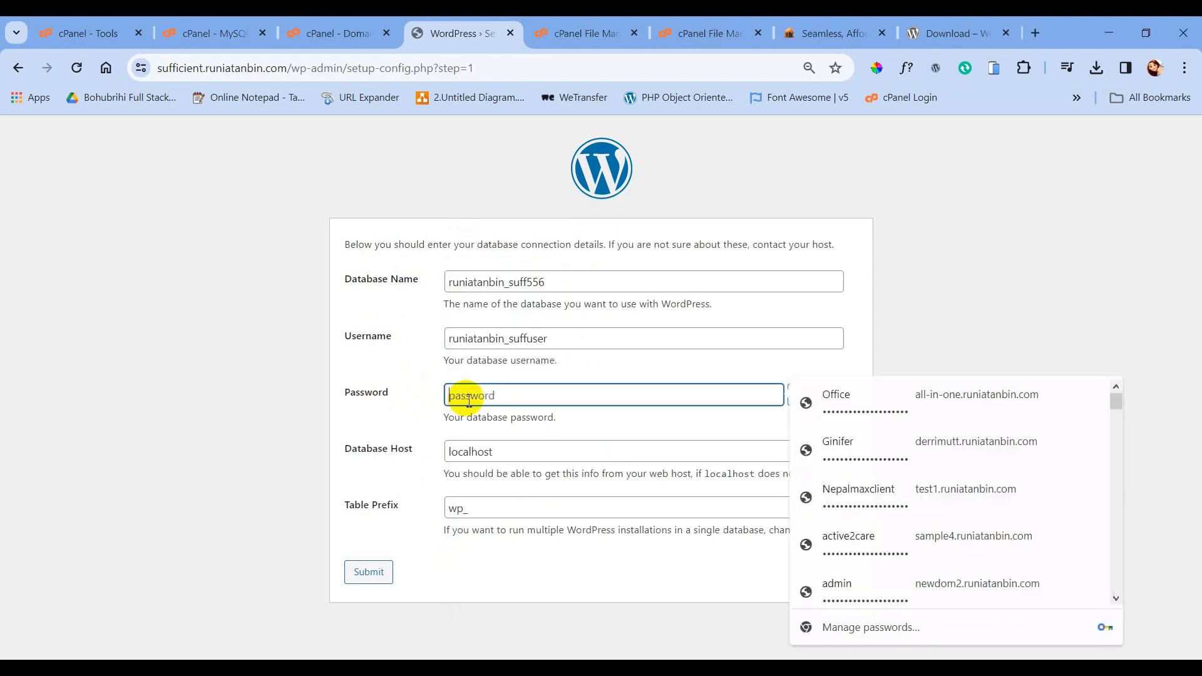
pyautogui.hotkey('ctrl', 'v')
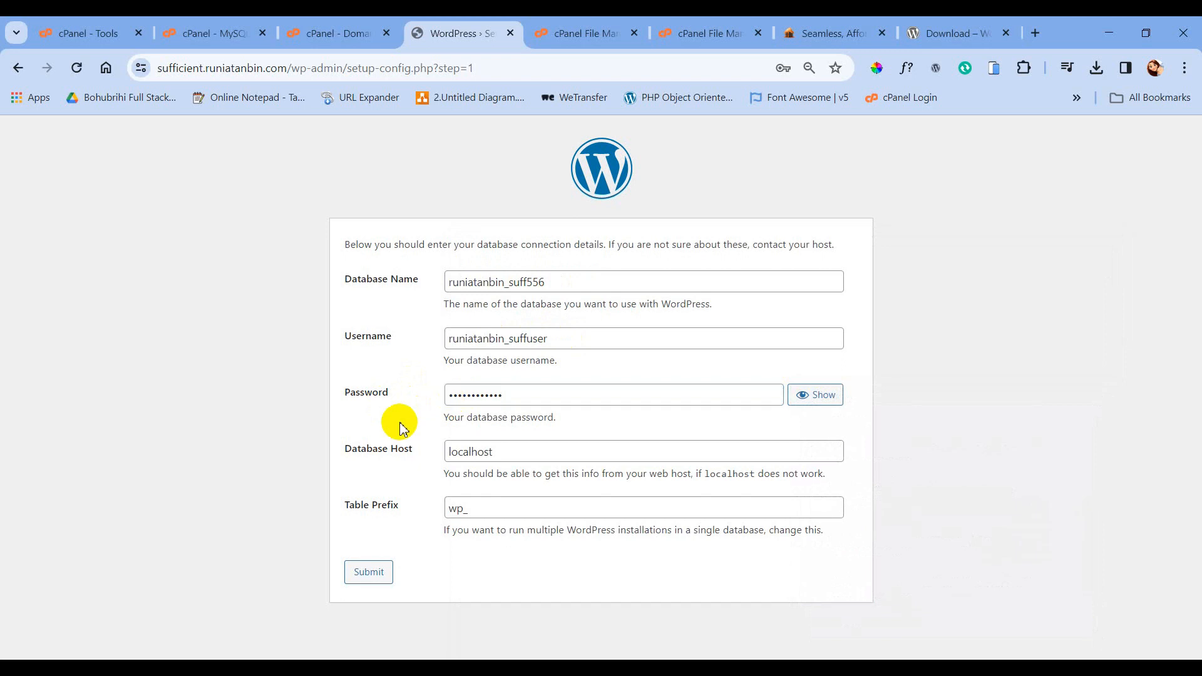
pyautogui.click(372, 574)
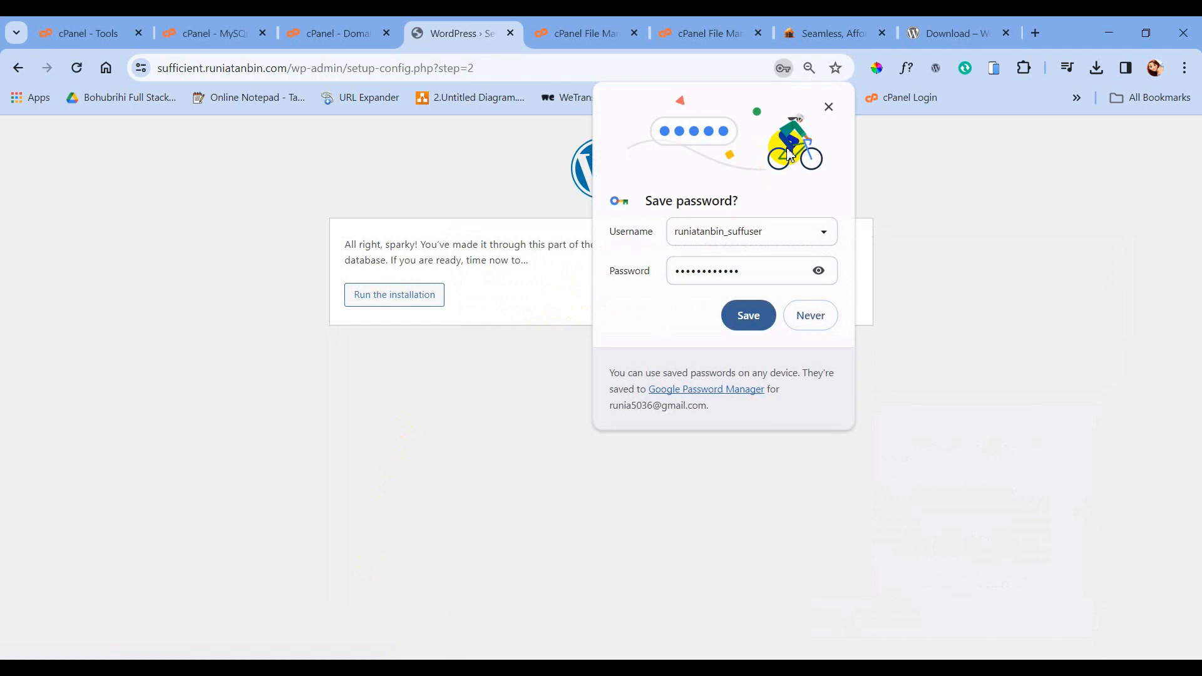
pyautogui.click(828, 108)
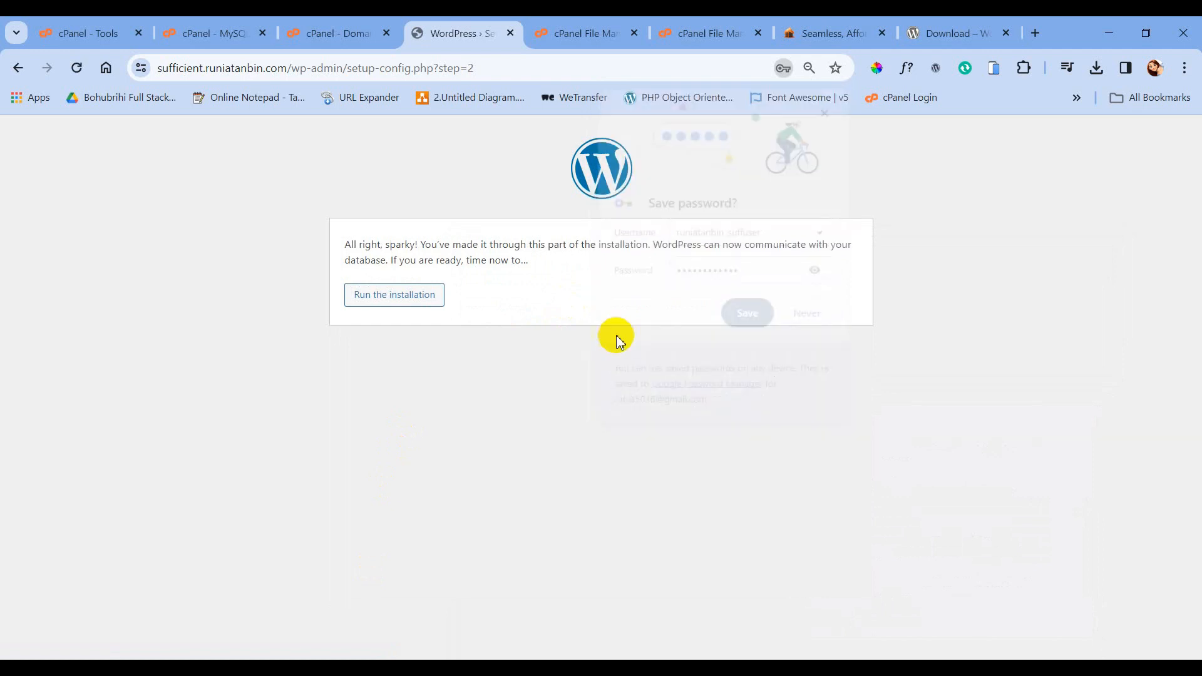
# - Start the installation, enter site title Sufficient Support, and copy the admin username and generated password
pyautogui.click(383, 304)
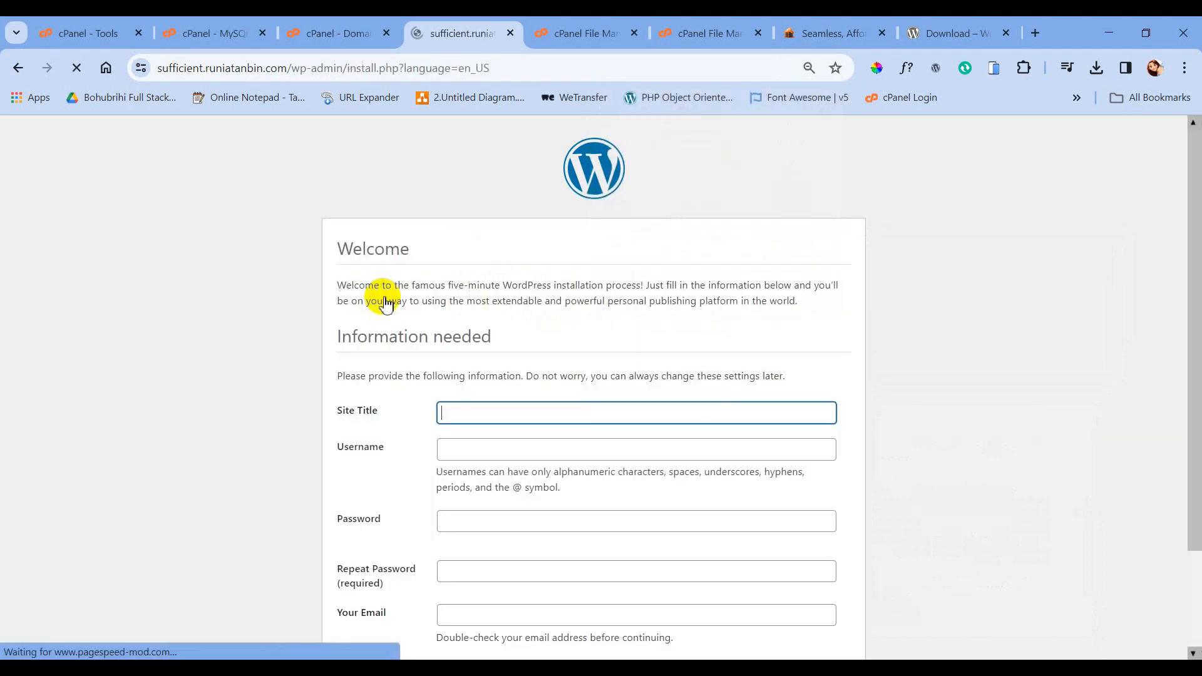
pyautogui.scroll(-1, 485, 355)
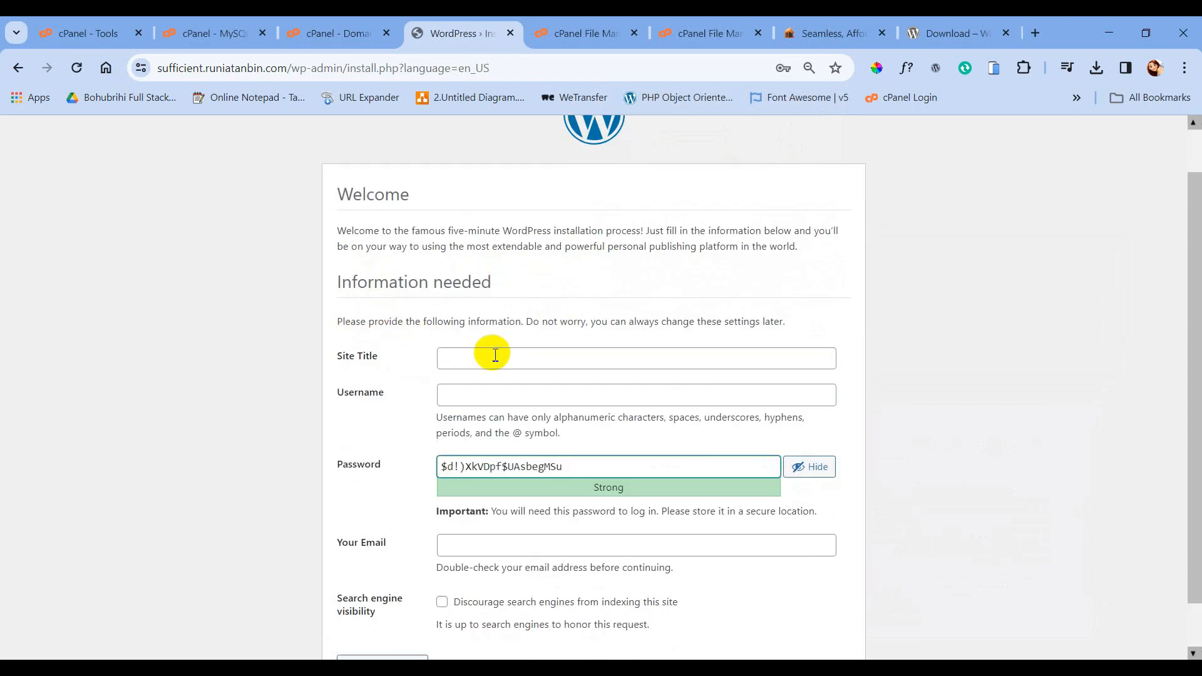
pyautogui.click(494, 354)
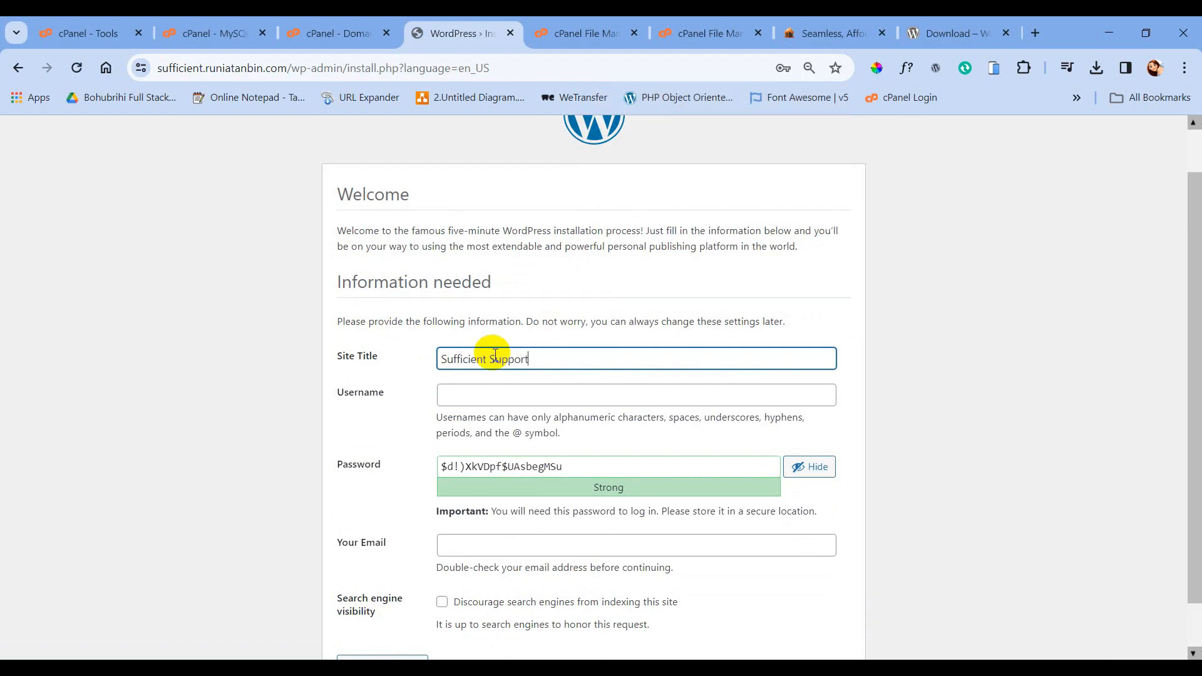
pyautogui.click(486, 398)
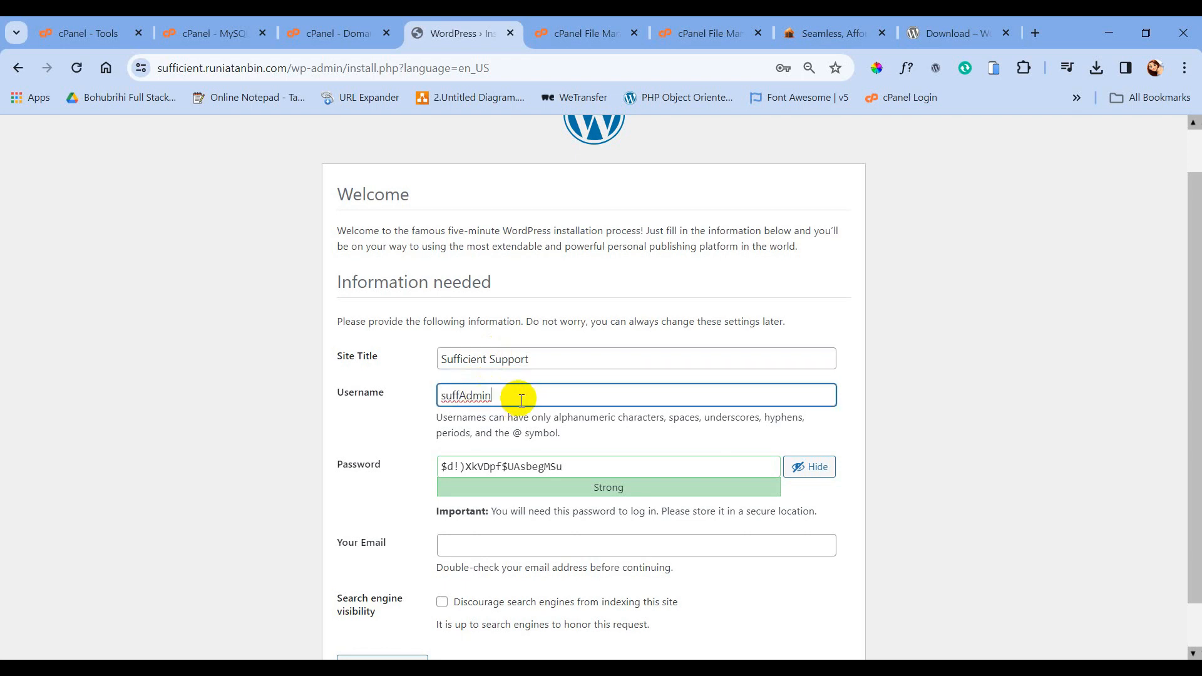
pyautogui.moveTo(494, 395); pyautogui.dragTo(438, 397)
pyautogui.moveTo(570, 466); pyautogui.dragTo(437, 468)
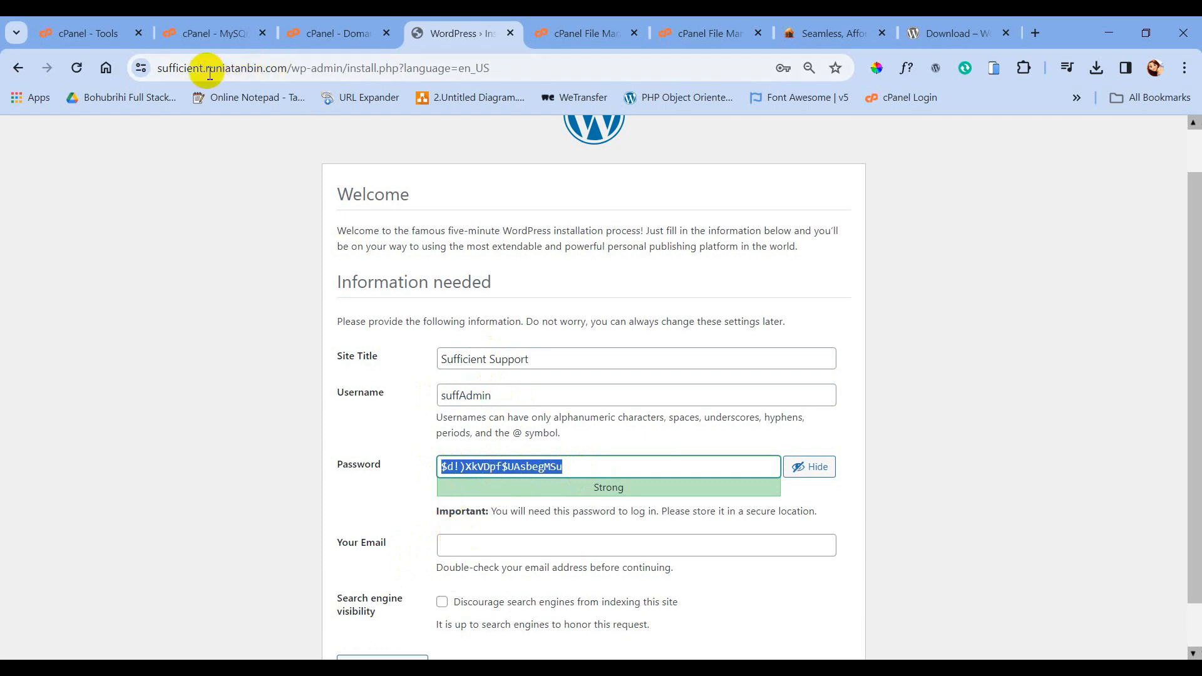
# - Copy the site's domain name from the browser address bar
pyautogui.click(186, 69)
pyautogui.doubleClick(186, 69)
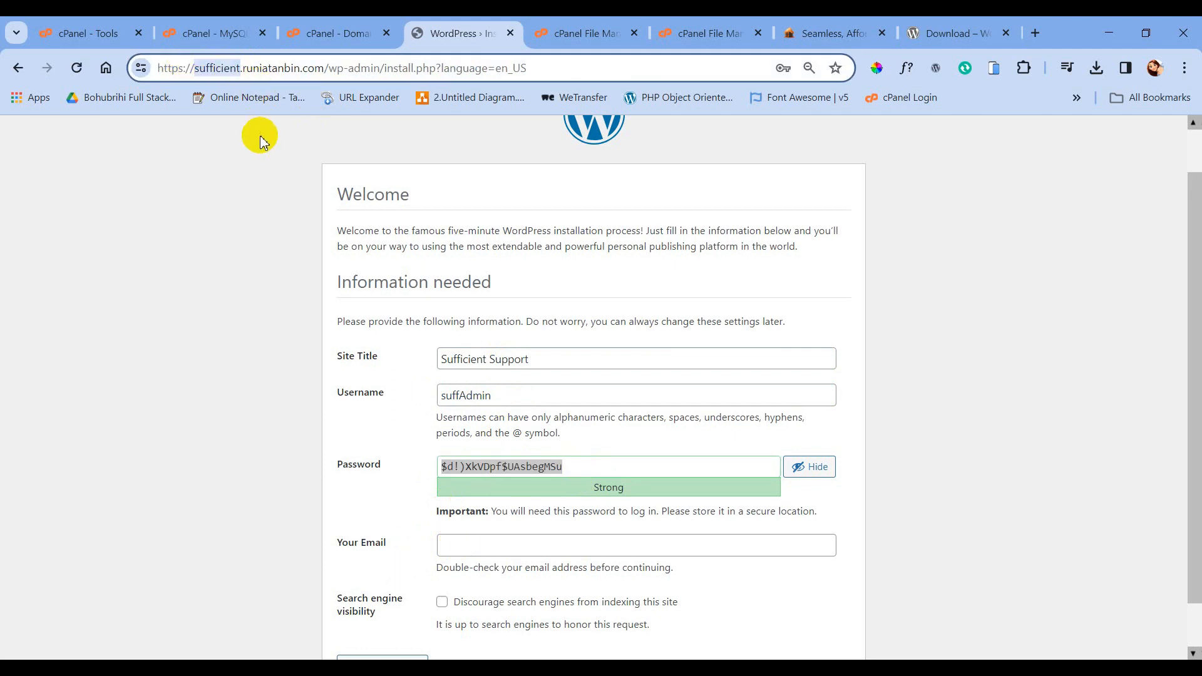
pyautogui.click(196, 68)
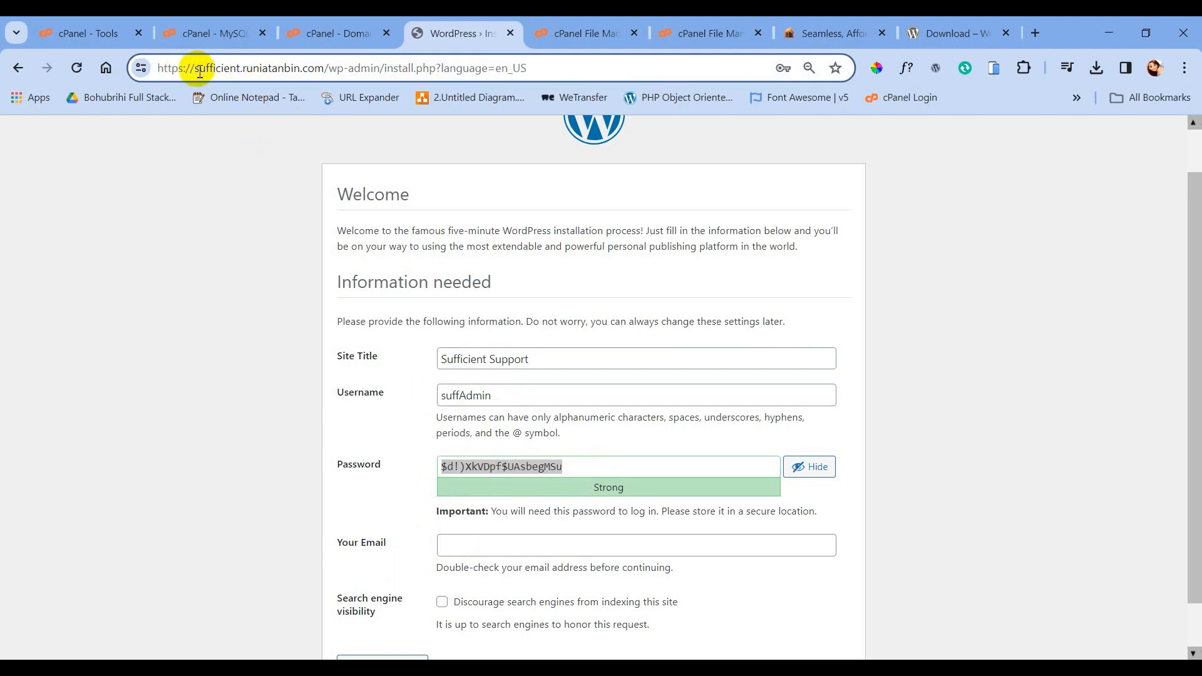
pyautogui.moveTo(200, 70); pyautogui.dragTo(323, 69)
pyautogui.hotkey('ctrl', 'c')
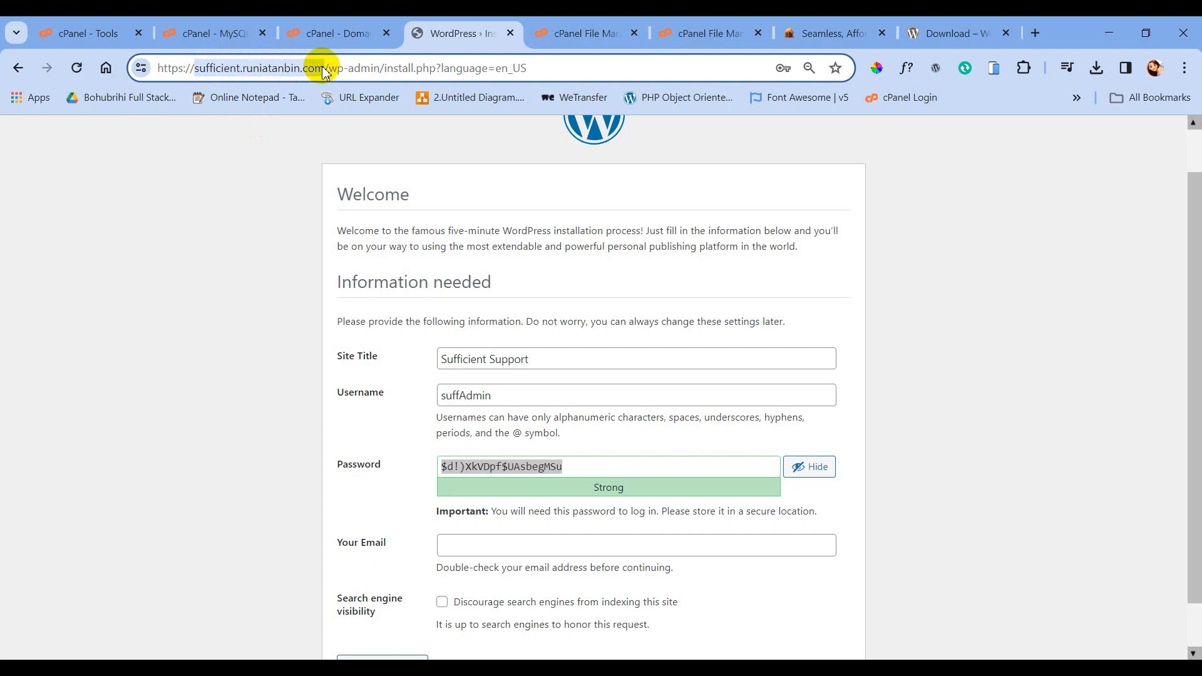
pyautogui.click(460, 549)
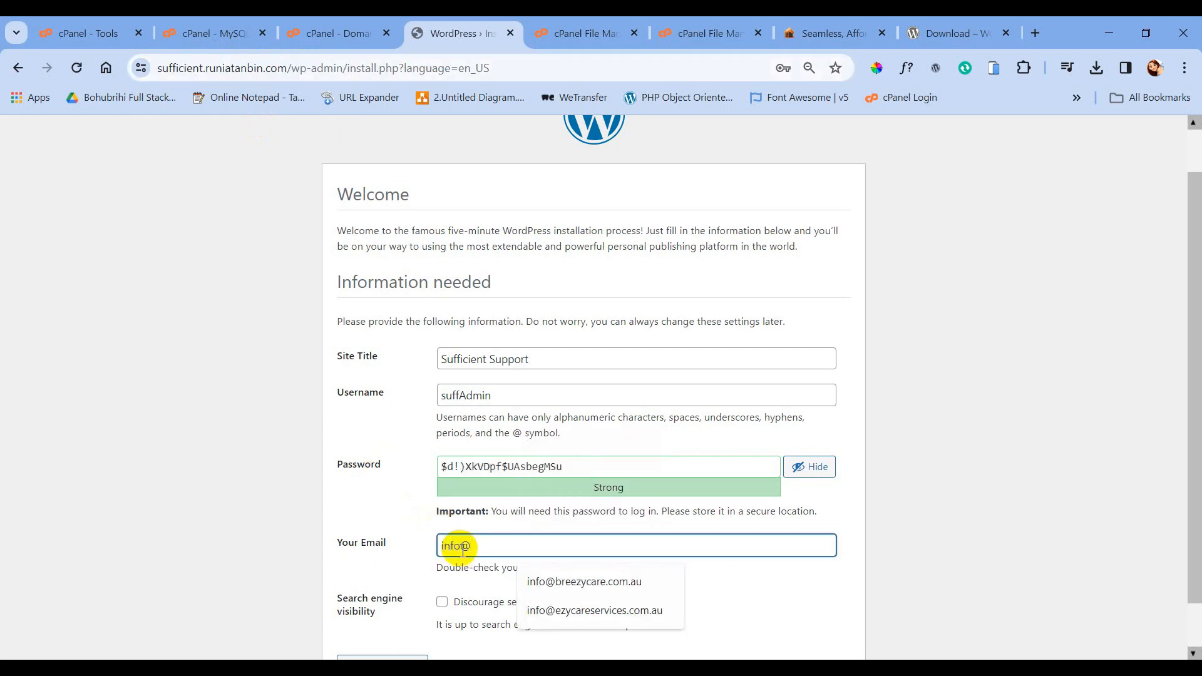
pyautogui.hotkey('ctrl', 'v')
pyautogui.click(394, 568)
pyautogui.scroll(-1, 395, 570)
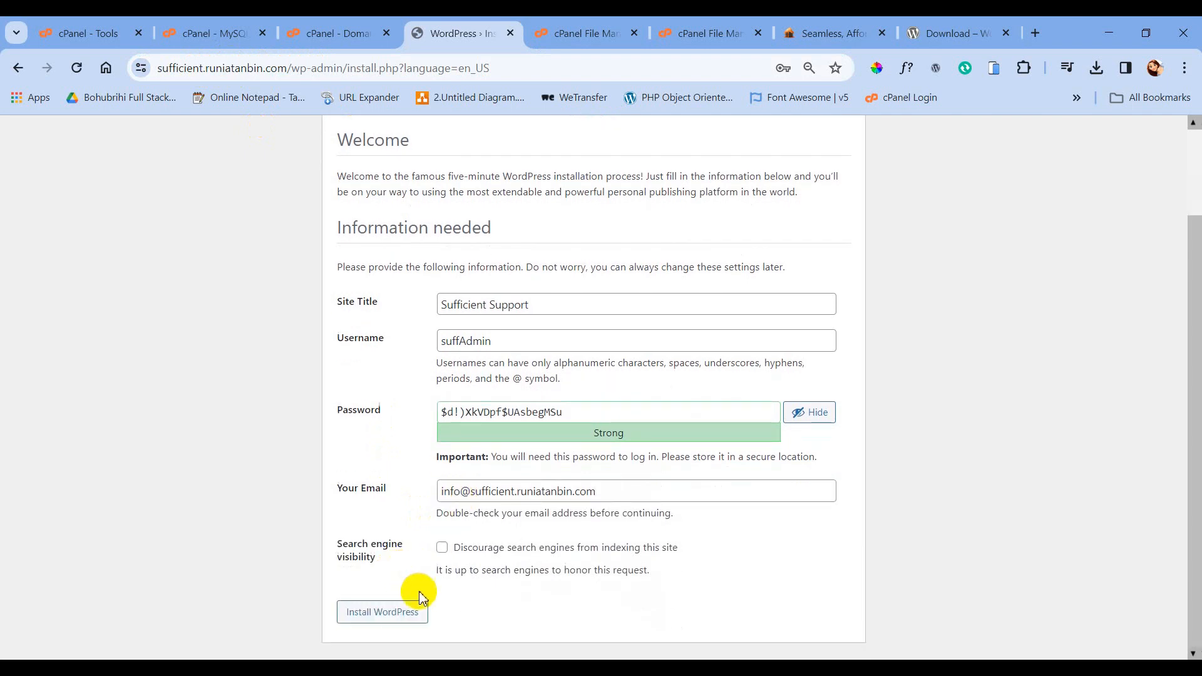
pyautogui.click(387, 615)
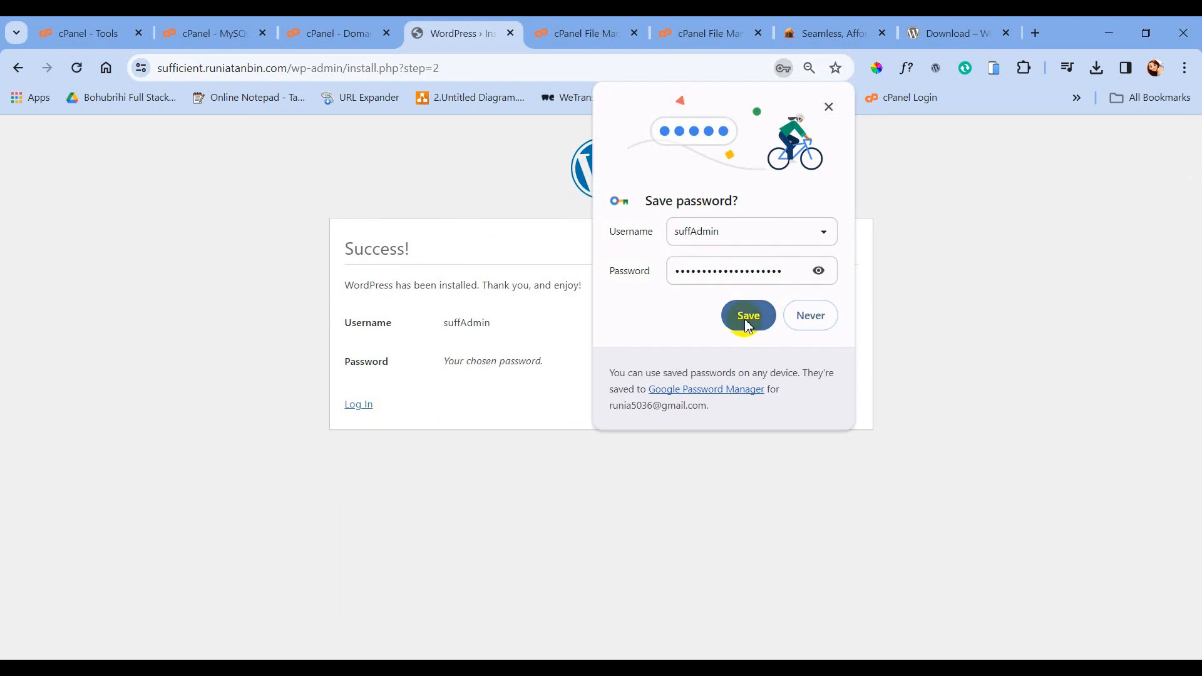
pyautogui.click(828, 106)
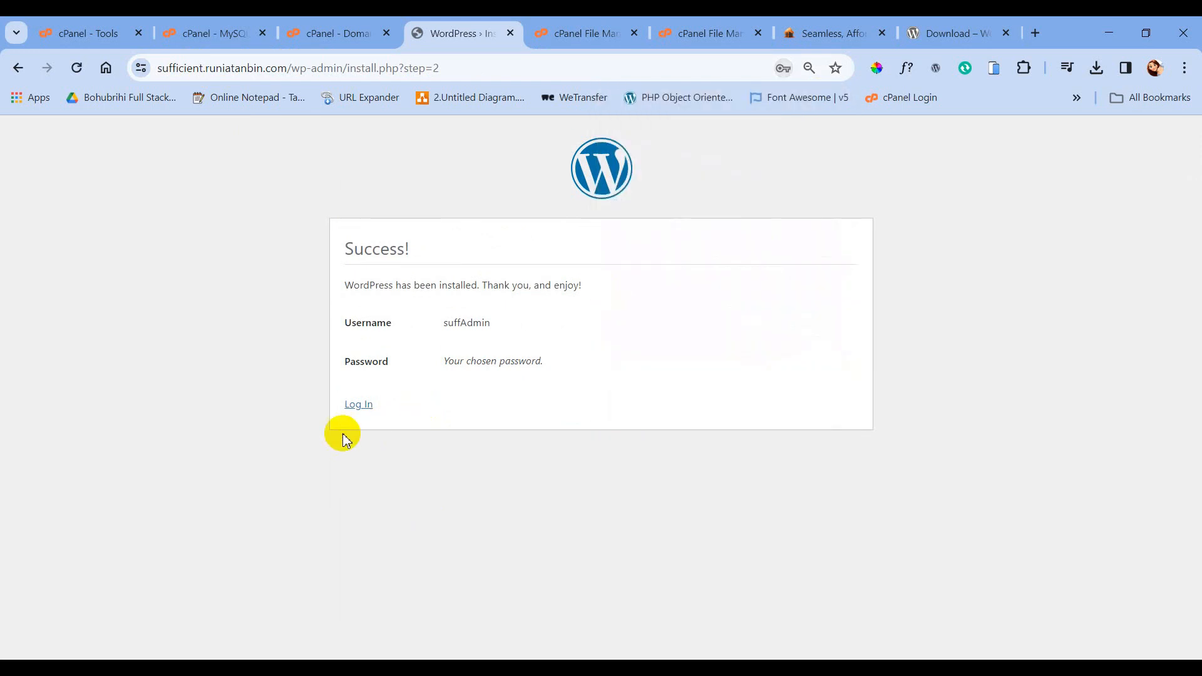
# - Sign in to WordPress with the admin username and password pasted from clipboard history
pyautogui.click(370, 414)
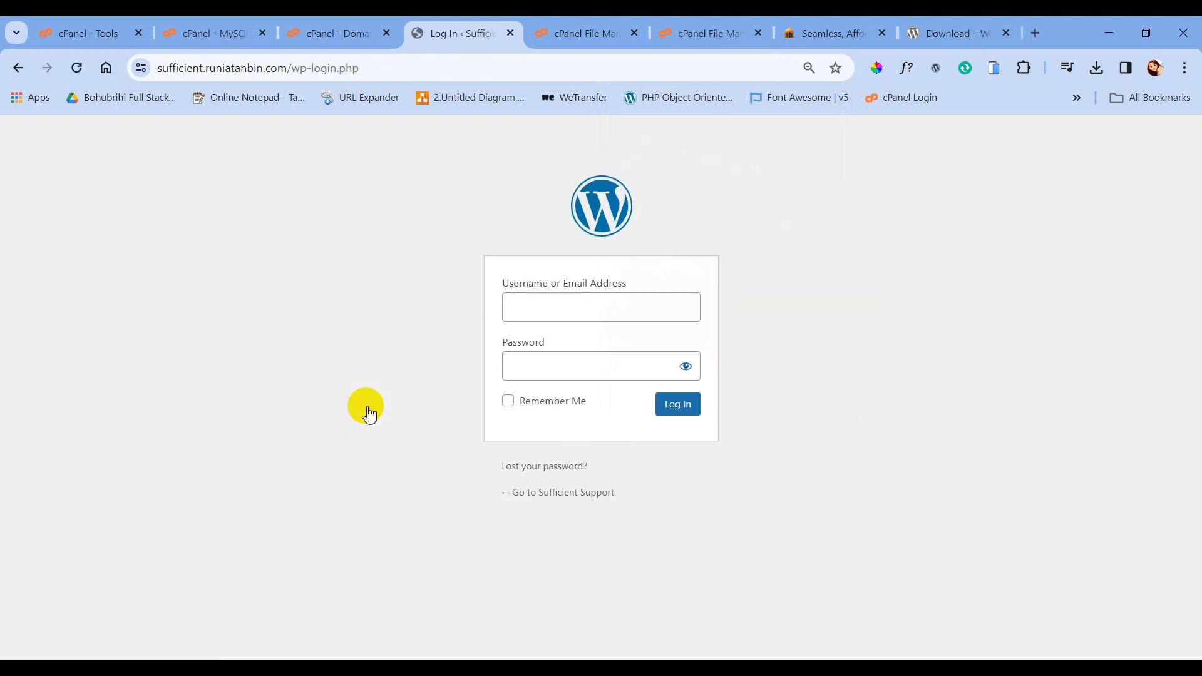
pyautogui.click(524, 310)
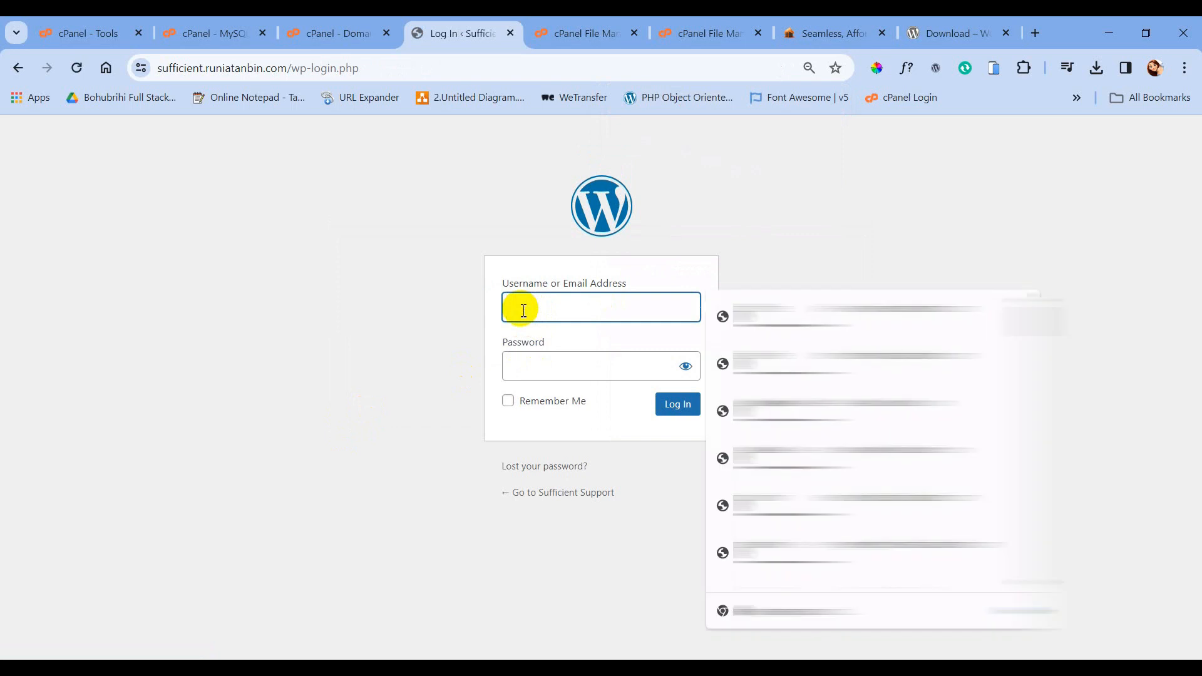
pyautogui.press('super+v')
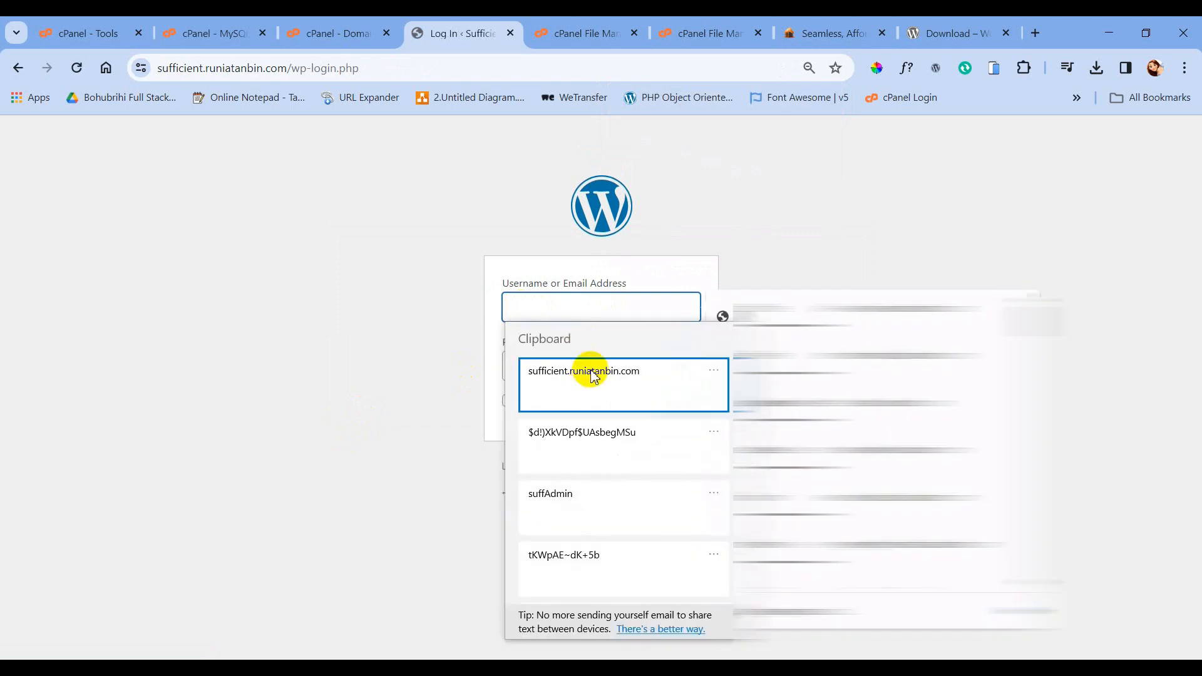
pyautogui.click(574, 495)
pyautogui.click(543, 371)
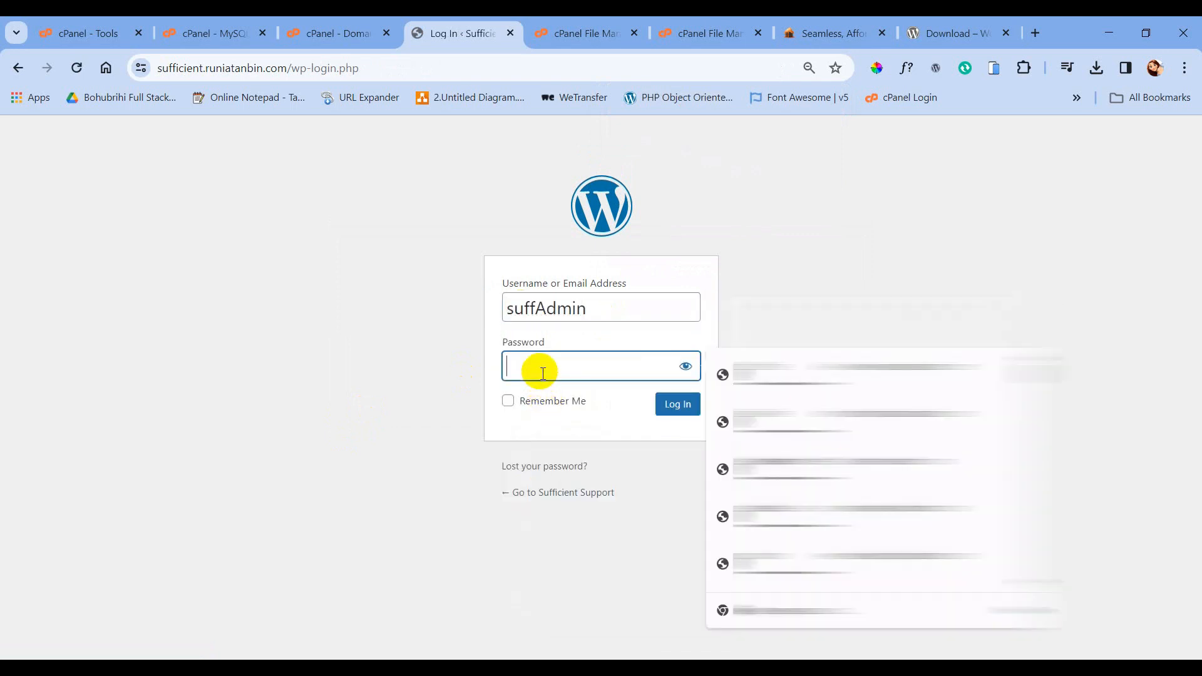
pyautogui.press('super+v')
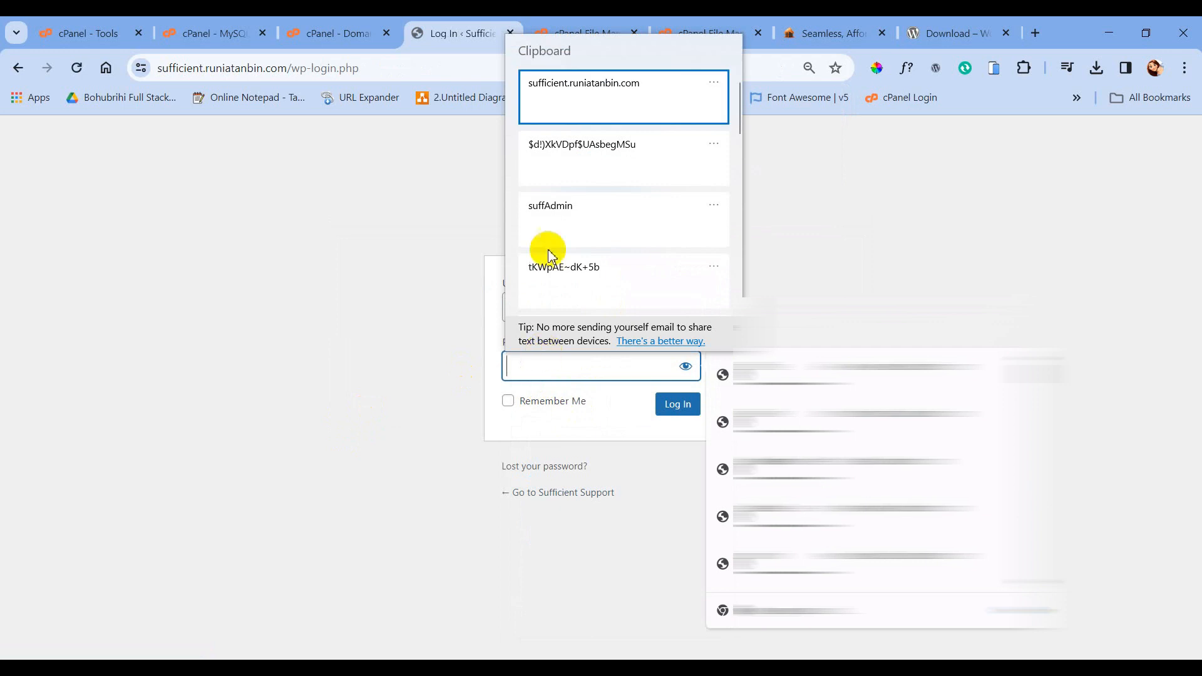
pyautogui.click(569, 154)
pyautogui.click(671, 408)
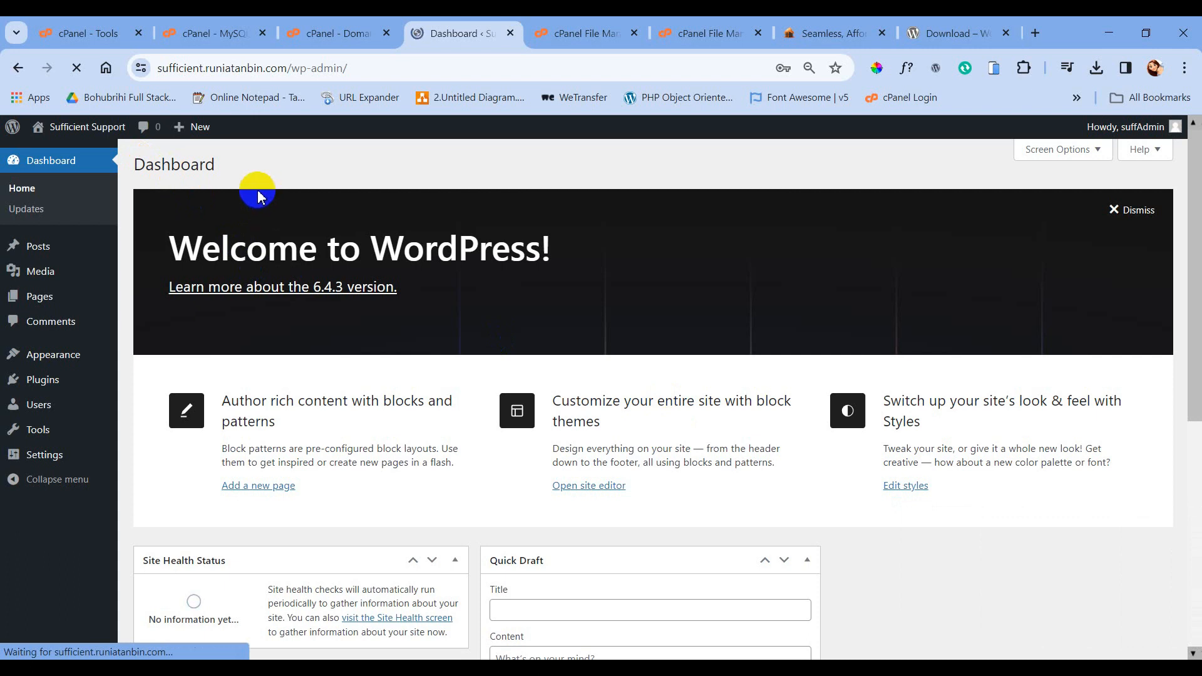
# - Save the admin login in Chrome and open the live Sufficient Support site in a new tab
pyautogui.moveTo(54, 127)
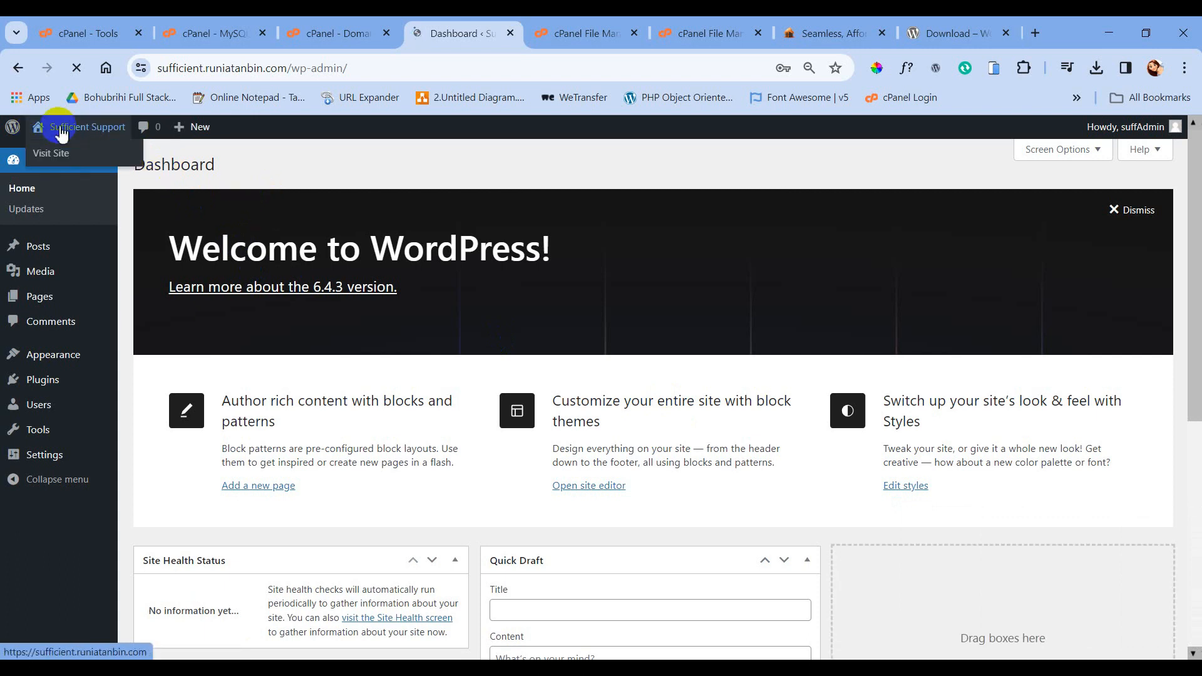
pyautogui.click(748, 315)
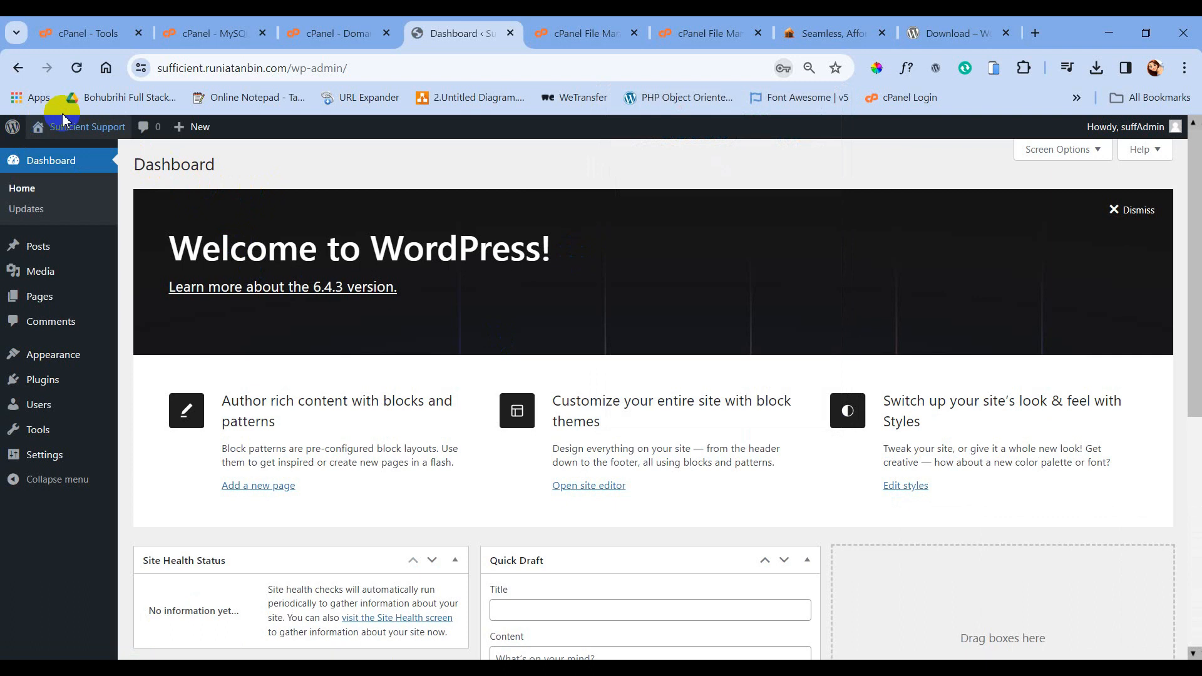
pyautogui.middleClick(81, 129)
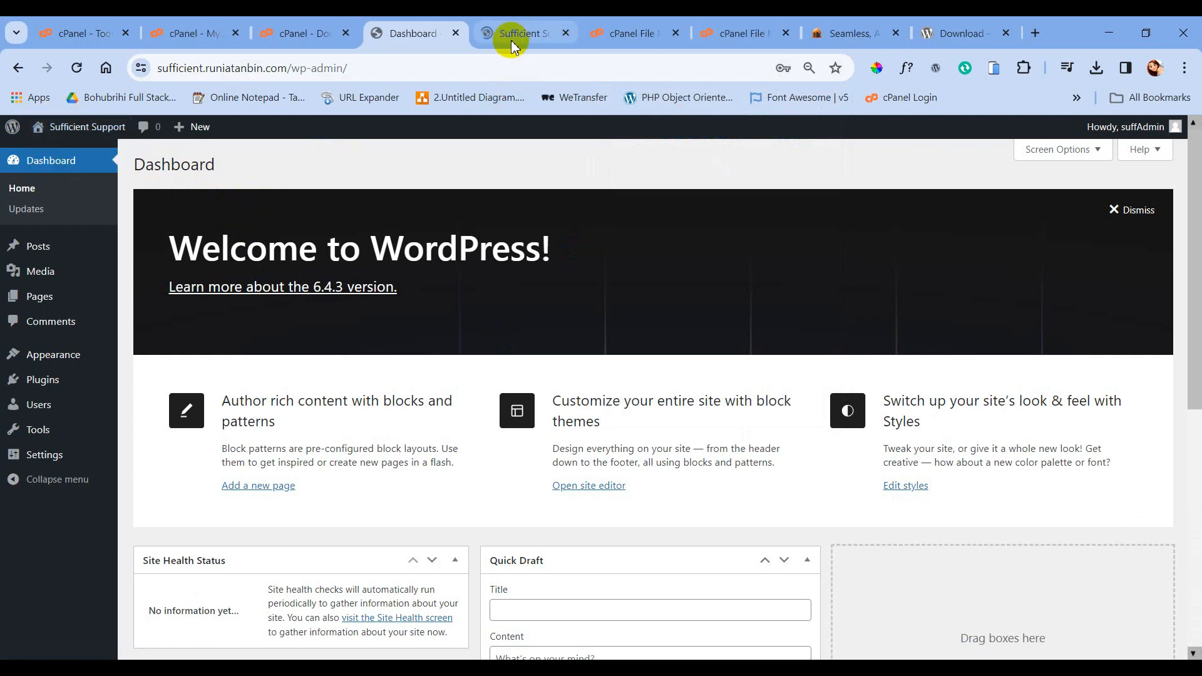
pyautogui.click(514, 37)
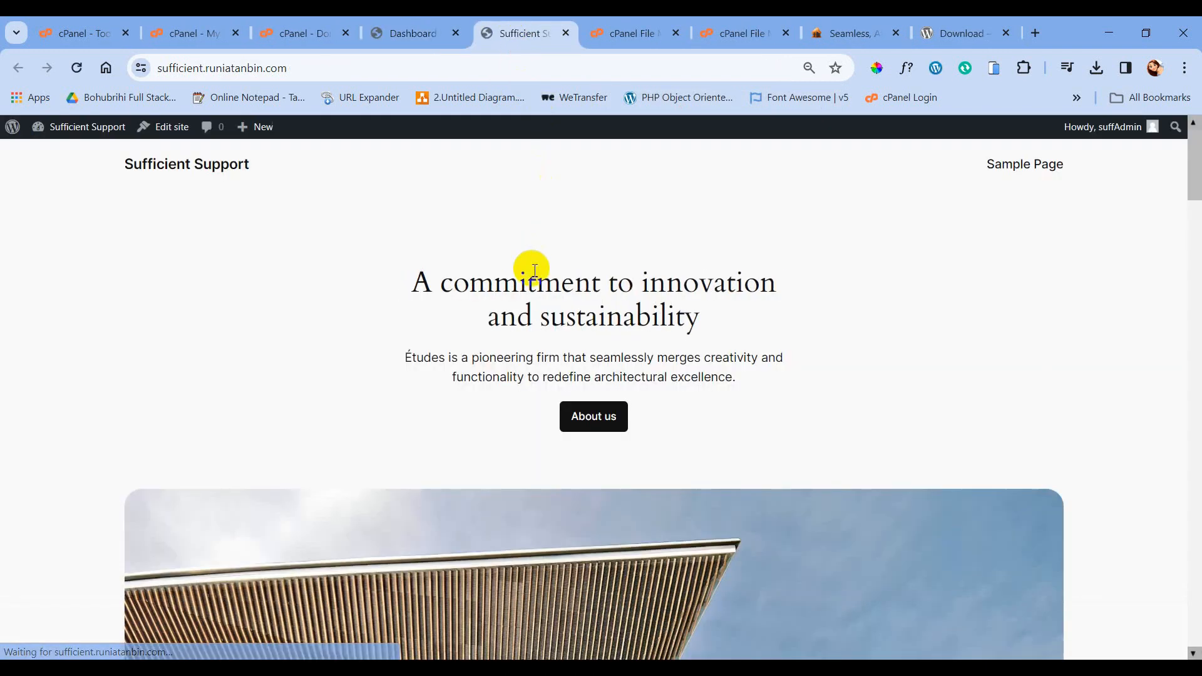